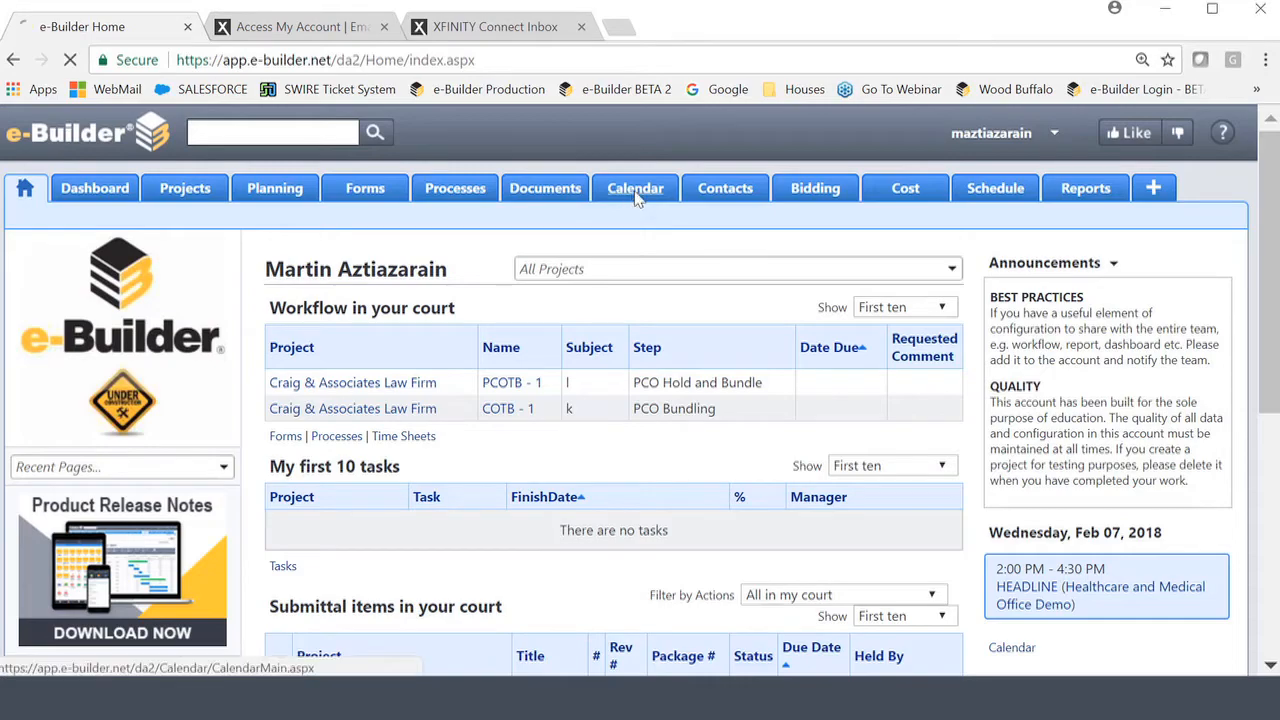
Show the Healthcare and Medical Office Demo project calendar, scrolled to the 2:00 PM HEADLINE meeting.
{"action": "left_click", "coordinate": [633, 199]}
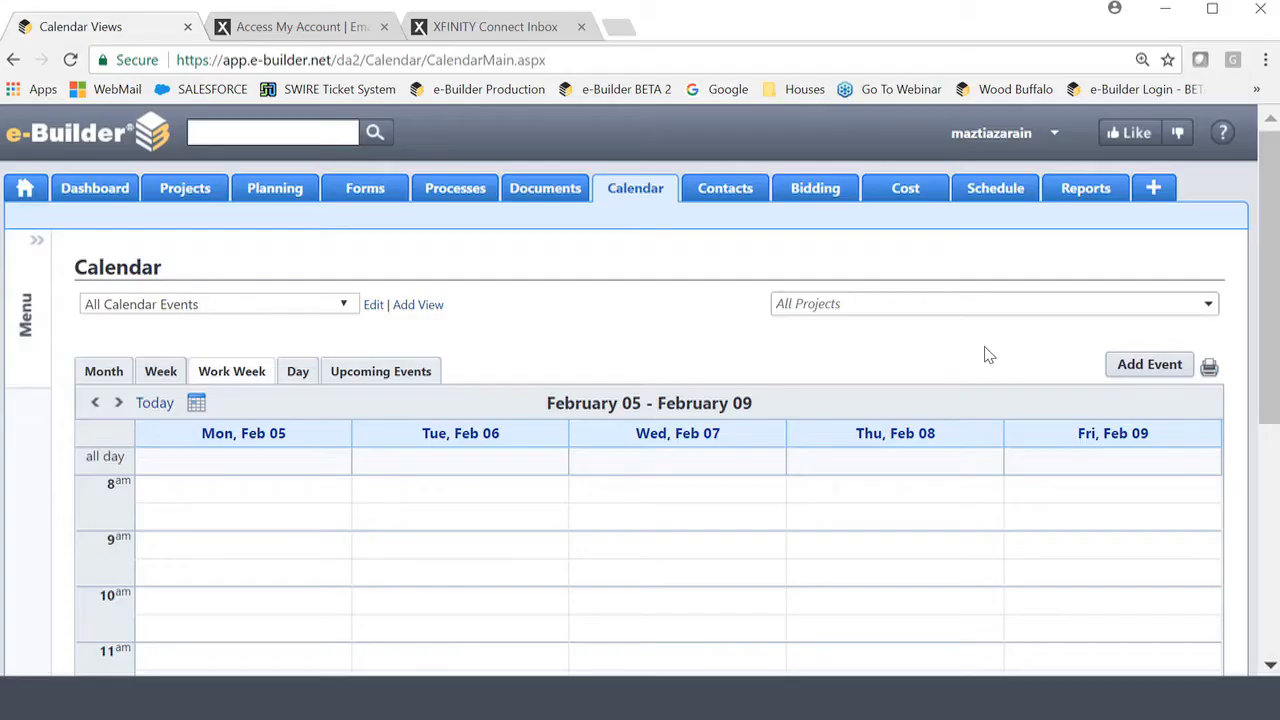
{"action": "left_click", "coordinate": [1208, 308]}
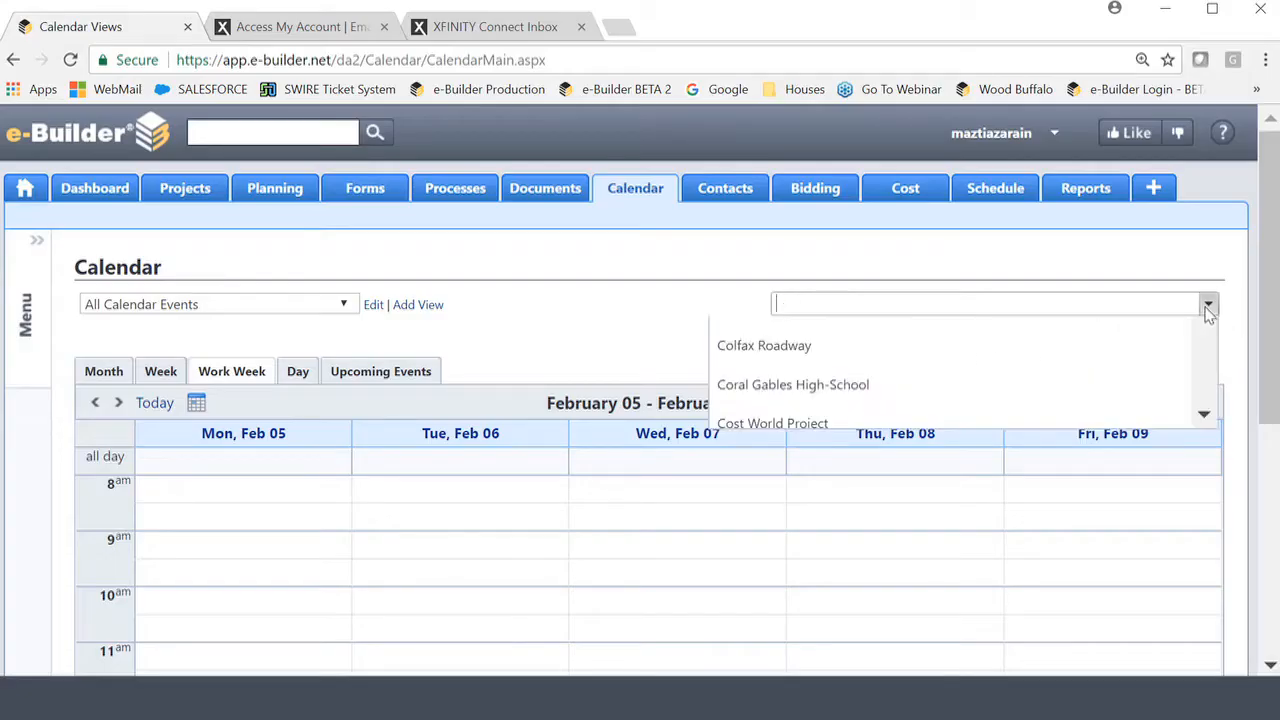
{"action": "type", "text": "health"}
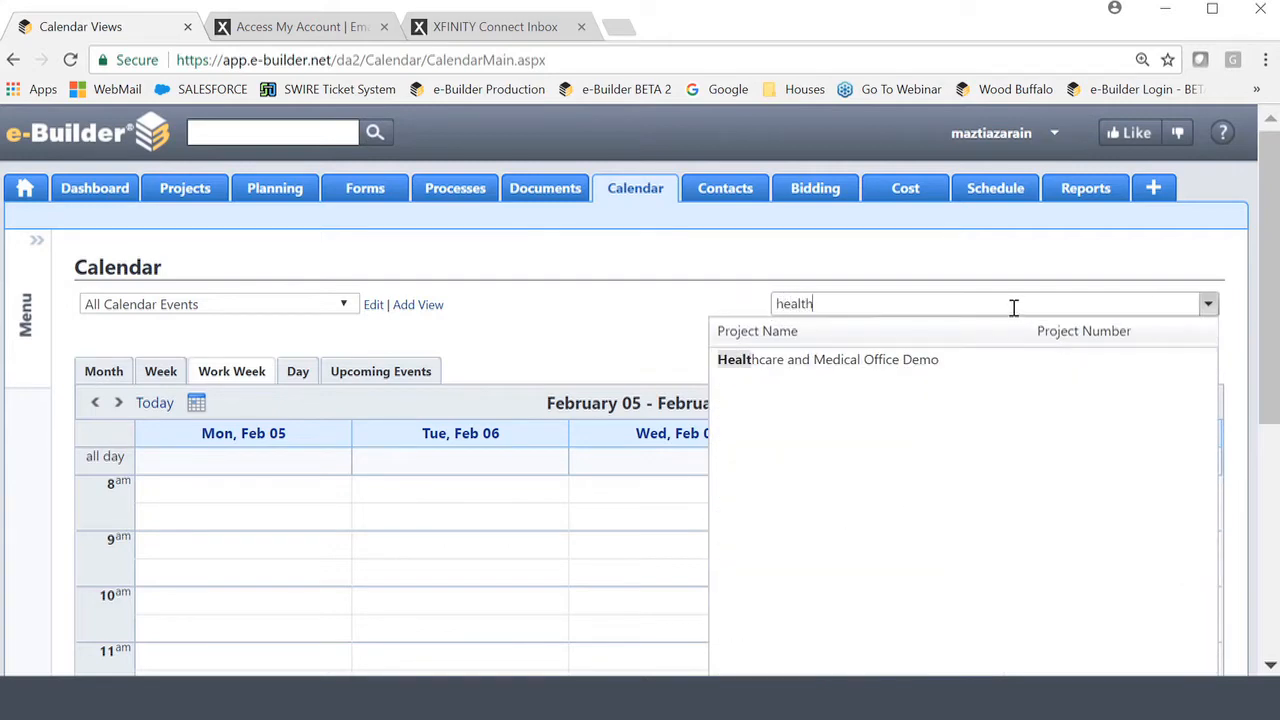
{"action": "left_click", "coordinate": [826, 362]}
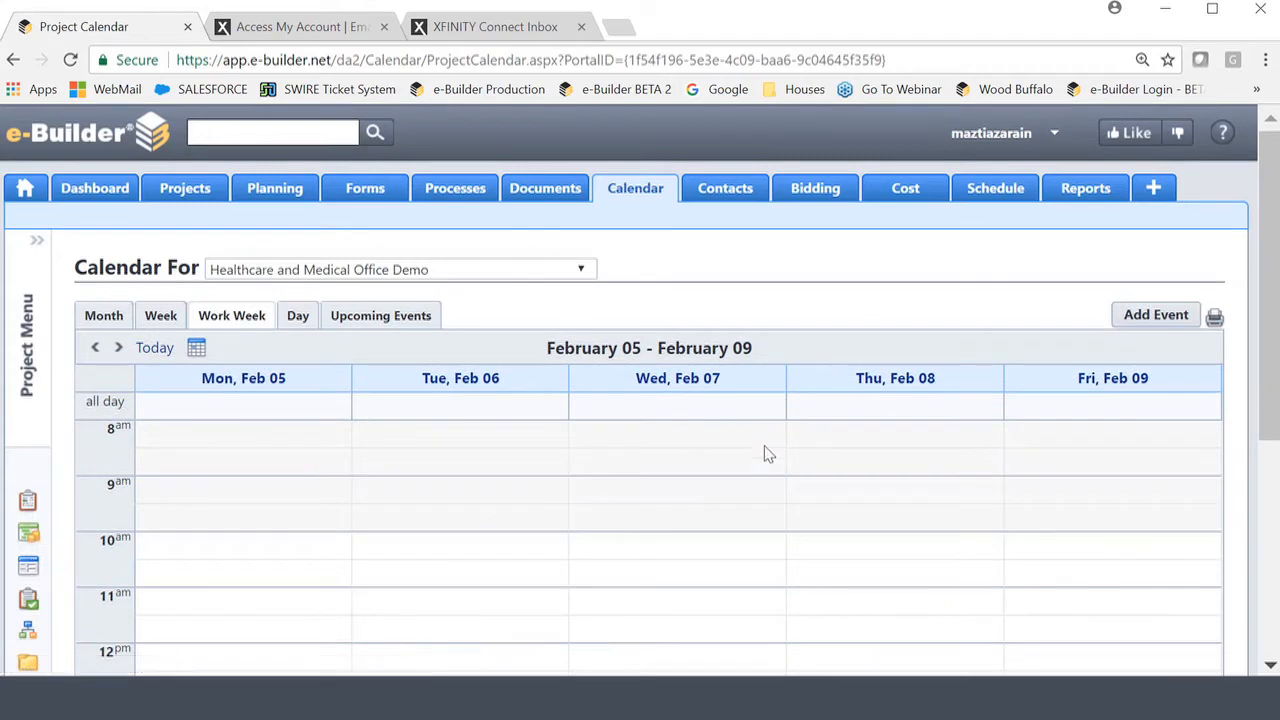
{"action": "scroll", "coordinate": [770, 470], "scroll_direction": "down", "scroll_amount": 3}
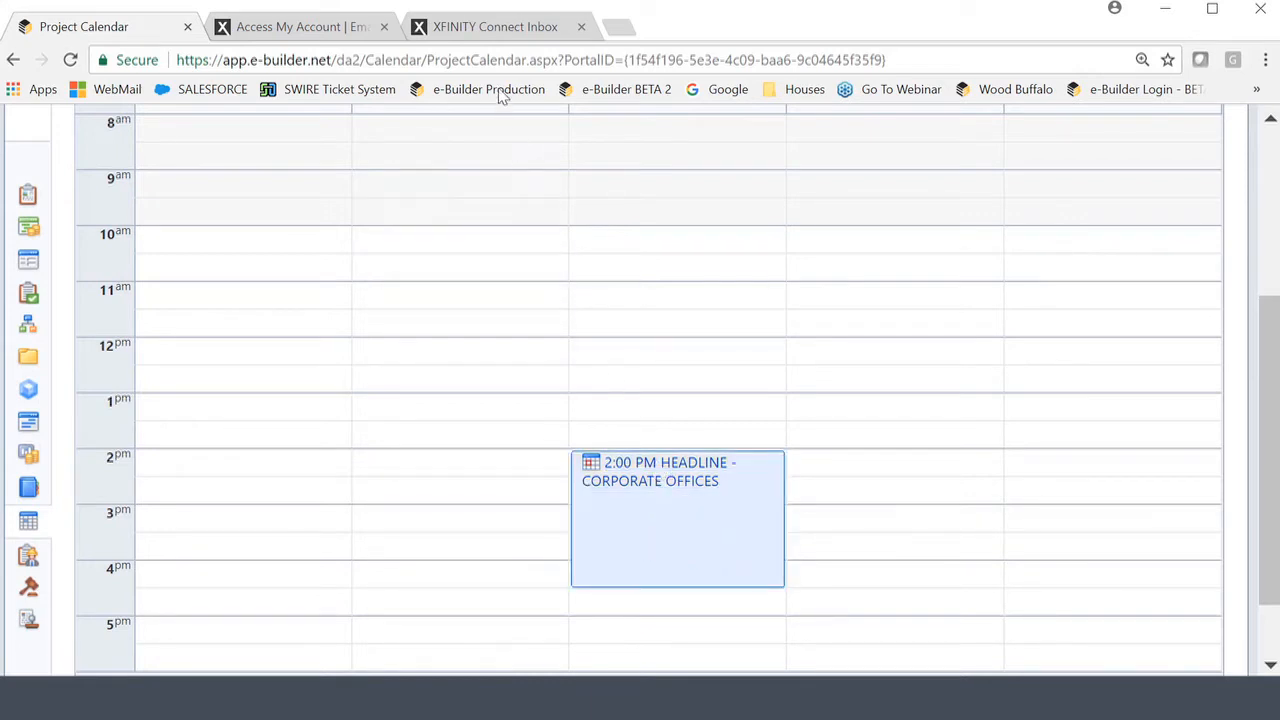
Open the HEADLINE invitation email and show its attachments, meeting.ics and YT.JPG.
{"action": "left_click", "coordinate": [485, 27]}
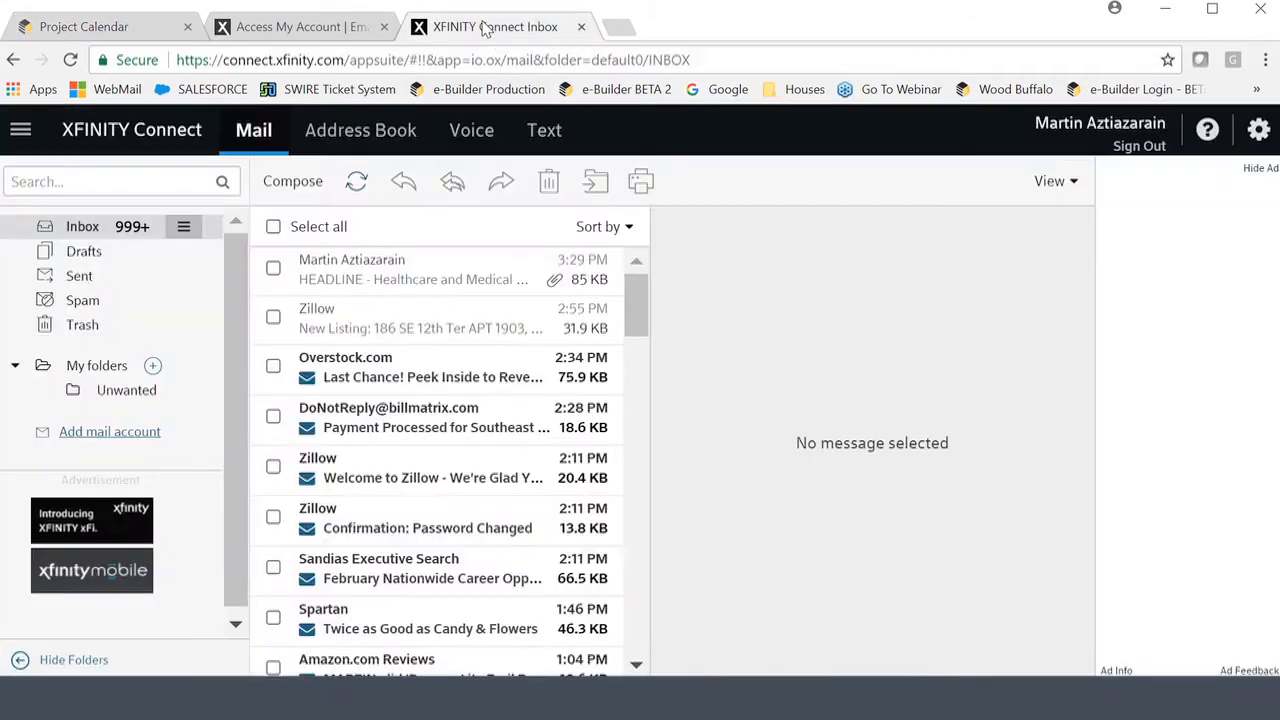
{"action": "left_click", "coordinate": [388, 282]}
{"action": "double_click", "coordinate": [388, 282]}
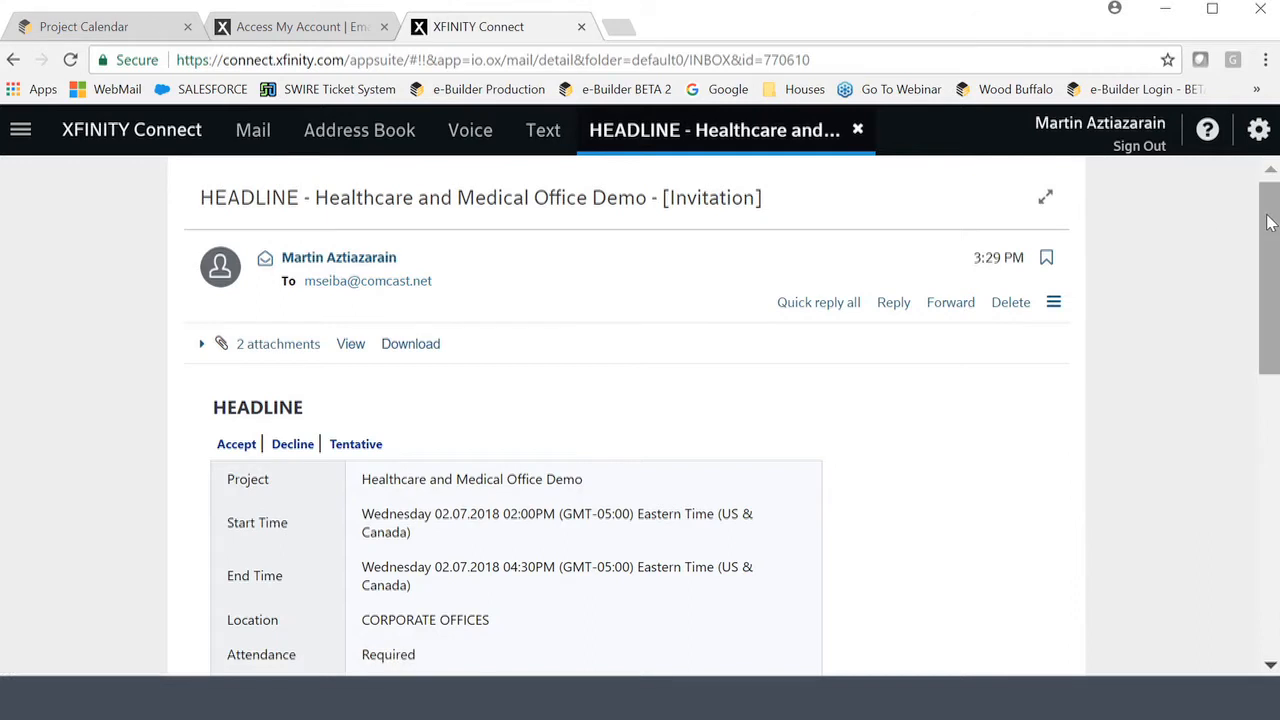
{"action": "left_click_drag", "start_coordinate": [1272, 226], "coordinate": [1268, 312]}
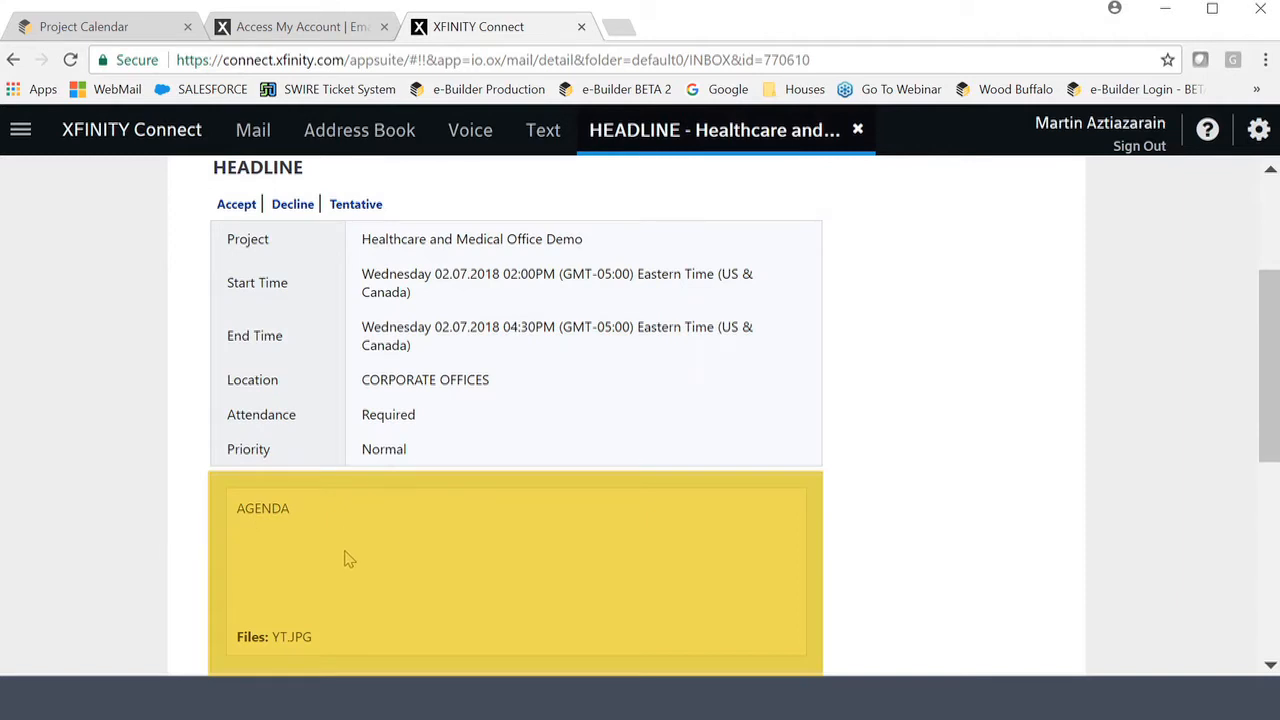
{"action": "scroll", "coordinate": [346, 557], "scroll_direction": "up", "scroll_amount": 2}
{"action": "left_click", "coordinate": [264, 312]}
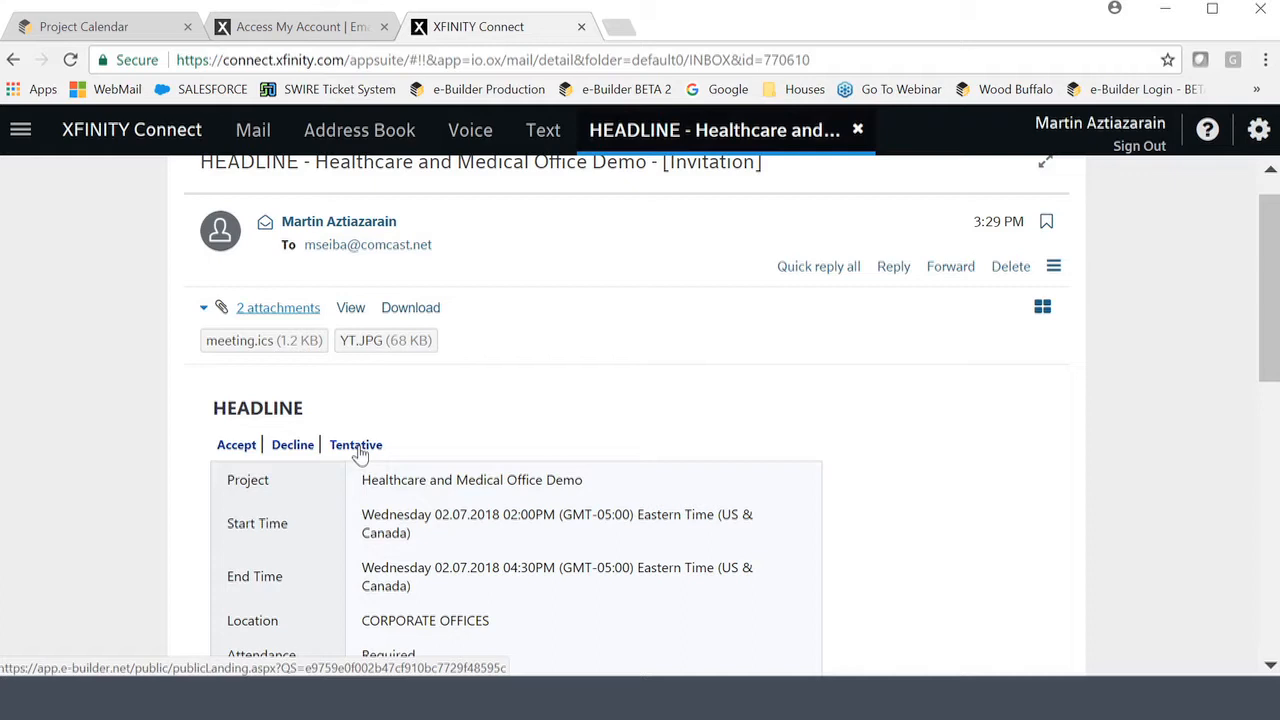
Accept the HEADLINE invitation with 'Yes, I am coming' and return to the project calendar.
{"action": "left_click", "coordinate": [235, 447]}
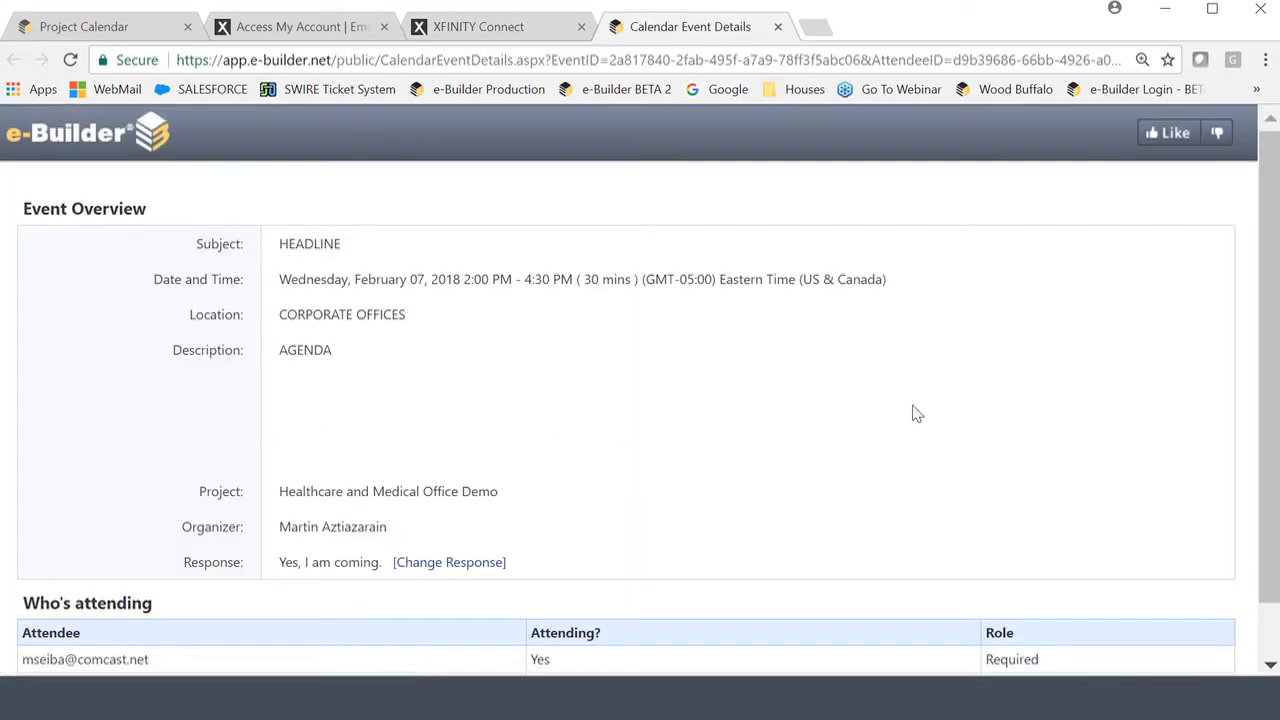
{"action": "scroll", "coordinate": [917, 408], "scroll_direction": "down", "scroll_amount": 1}
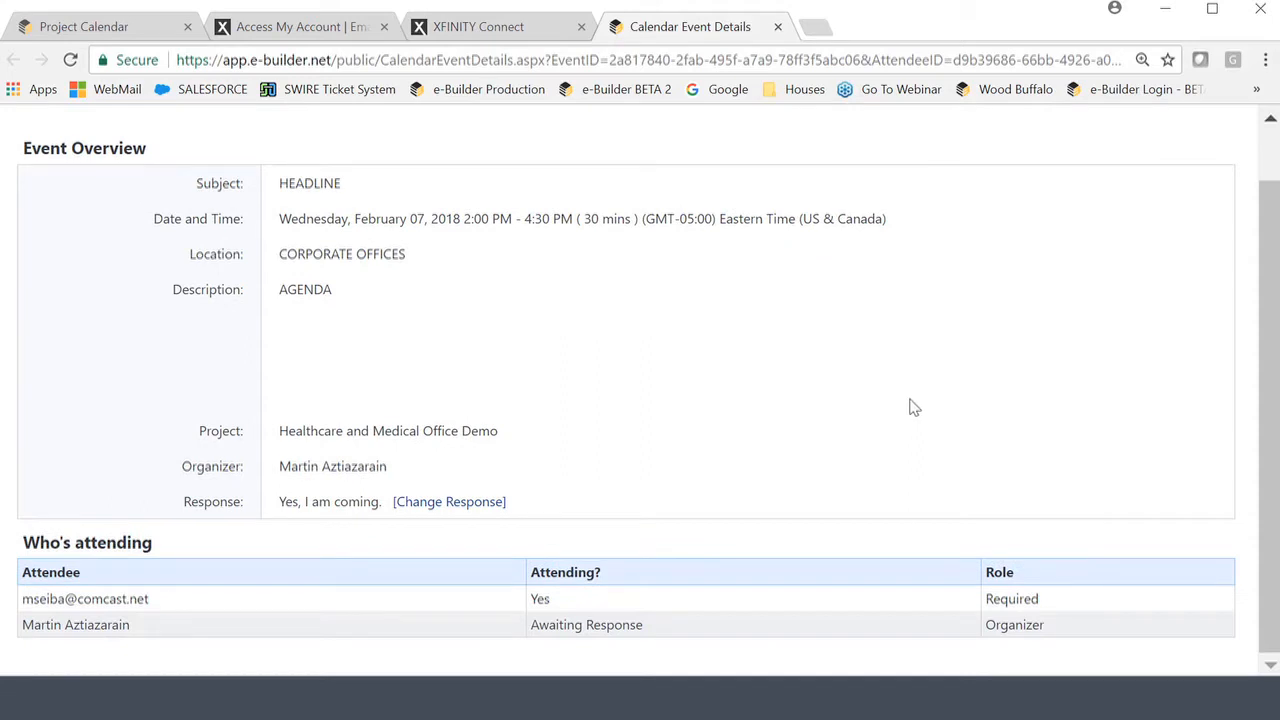
{"action": "scroll", "coordinate": [928, 415], "scroll_direction": "up", "scroll_amount": 1}
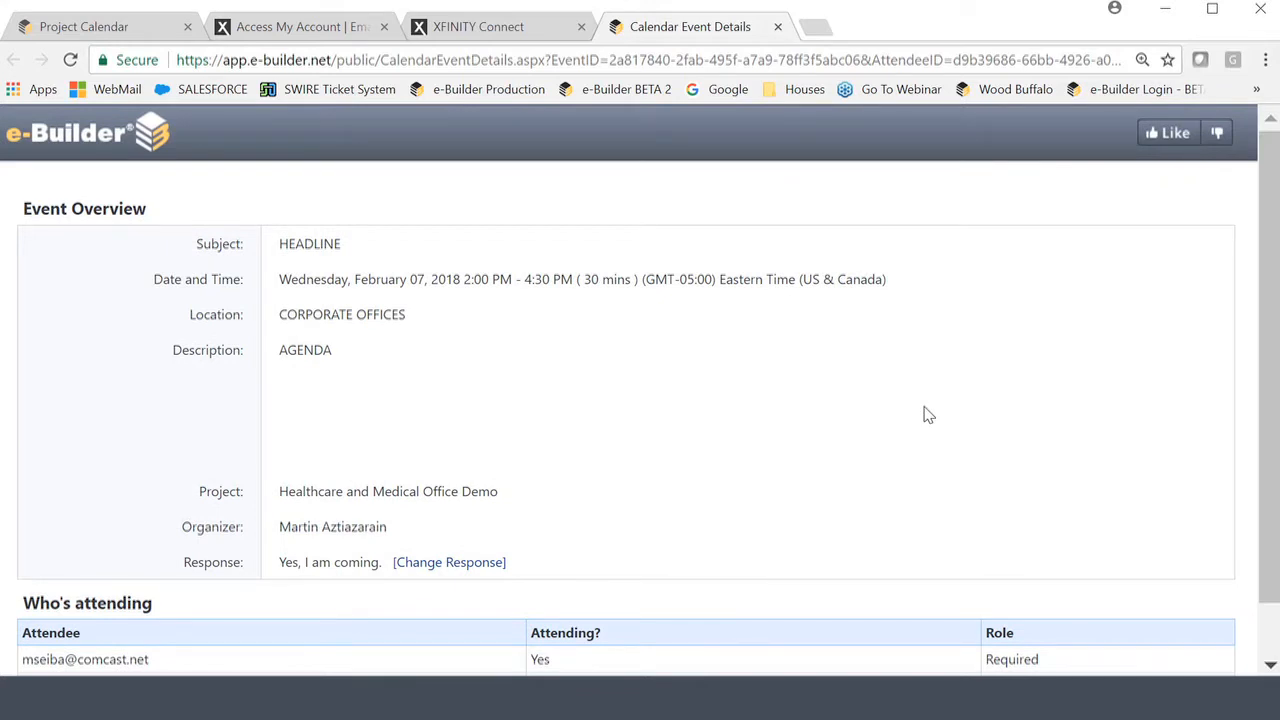
{"action": "left_click", "coordinate": [88, 29]}
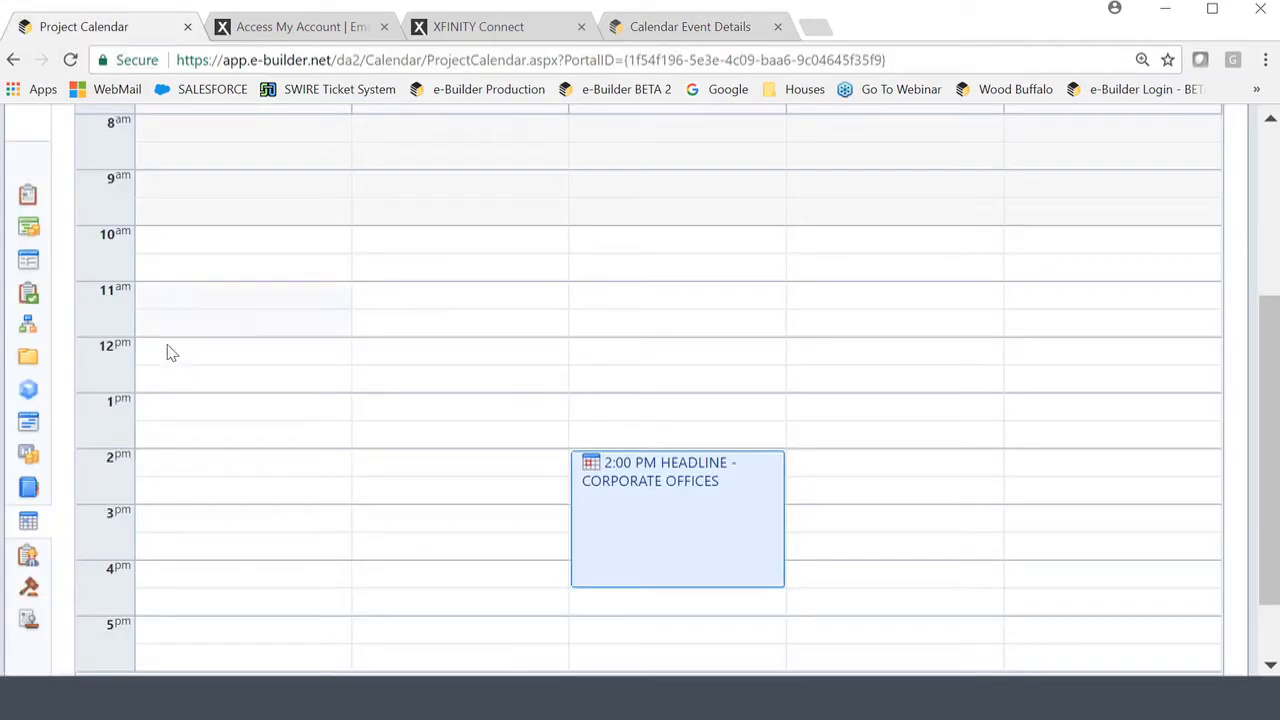
Open the 2:00 PM HEADLINE event and review its Design Review overview and meeting items.
{"action": "left_click", "coordinate": [672, 480]}
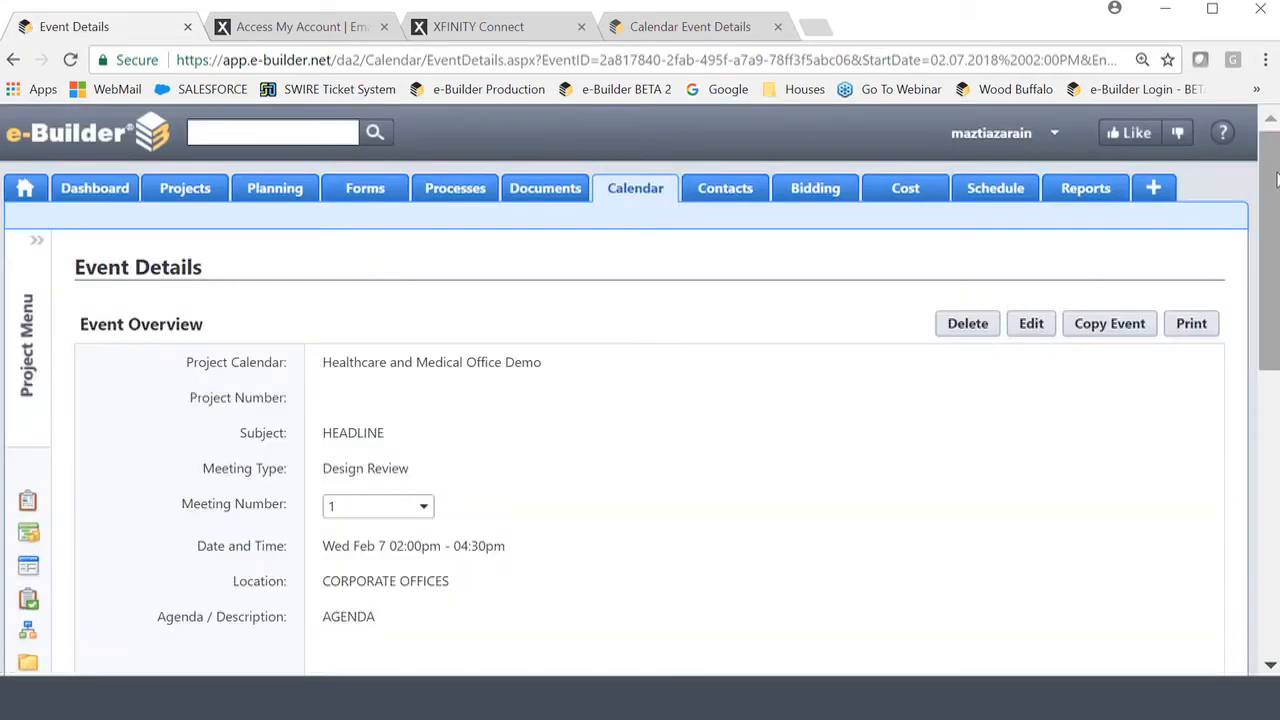
{"action": "left_click_drag", "start_coordinate": [1276, 181], "coordinate": [1276, 455]}
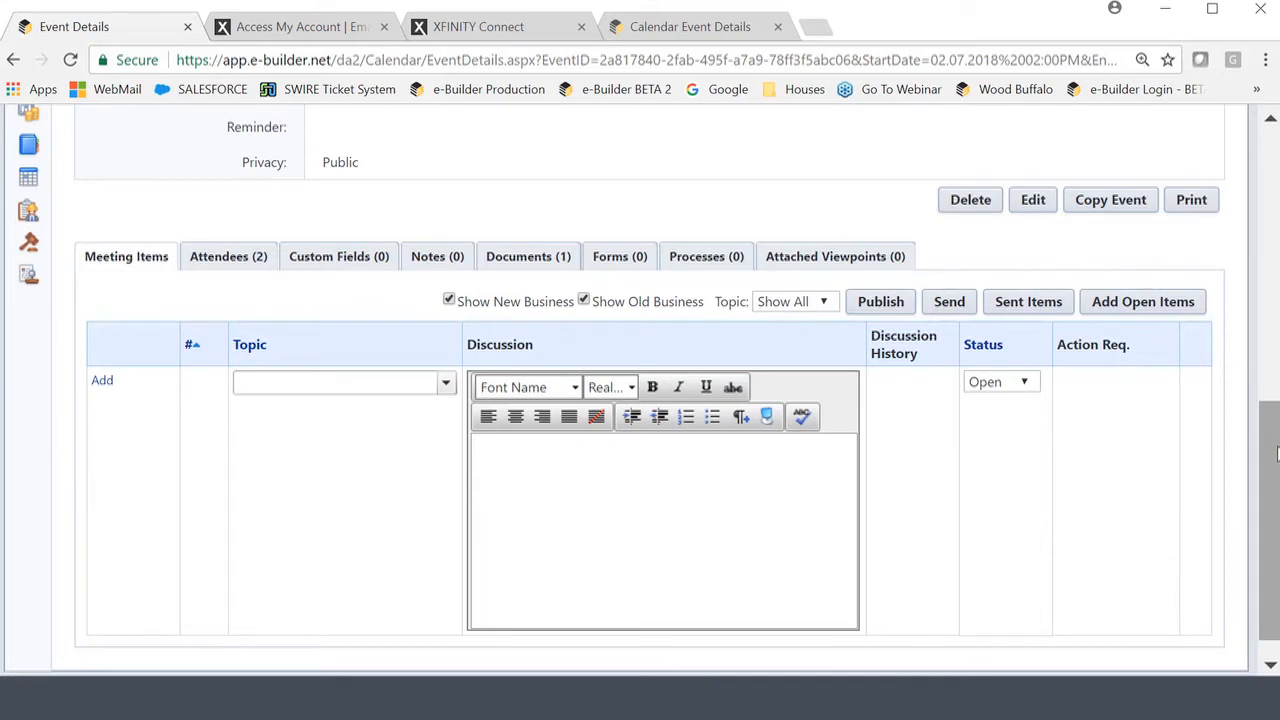
{"action": "left_click_drag", "start_coordinate": [1276, 453], "coordinate": [1268, 322]}
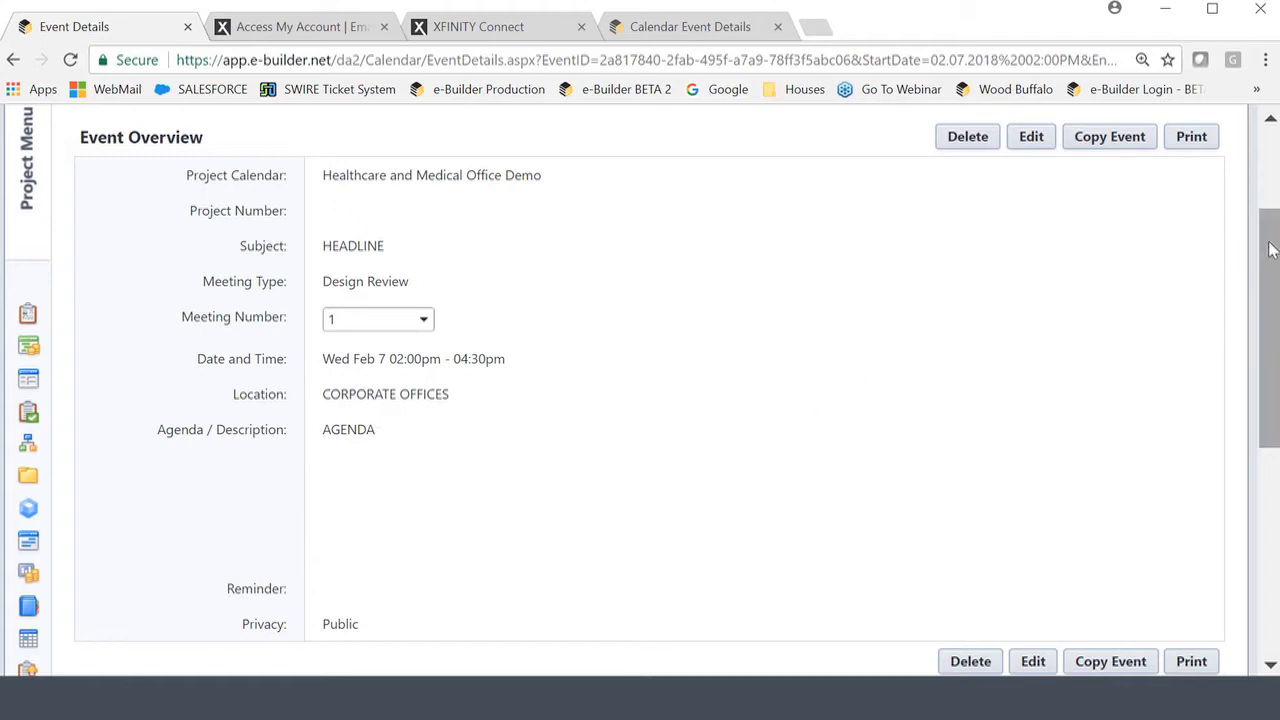
{"action": "left_click_drag", "start_coordinate": [1269, 251], "coordinate": [1276, 452]}
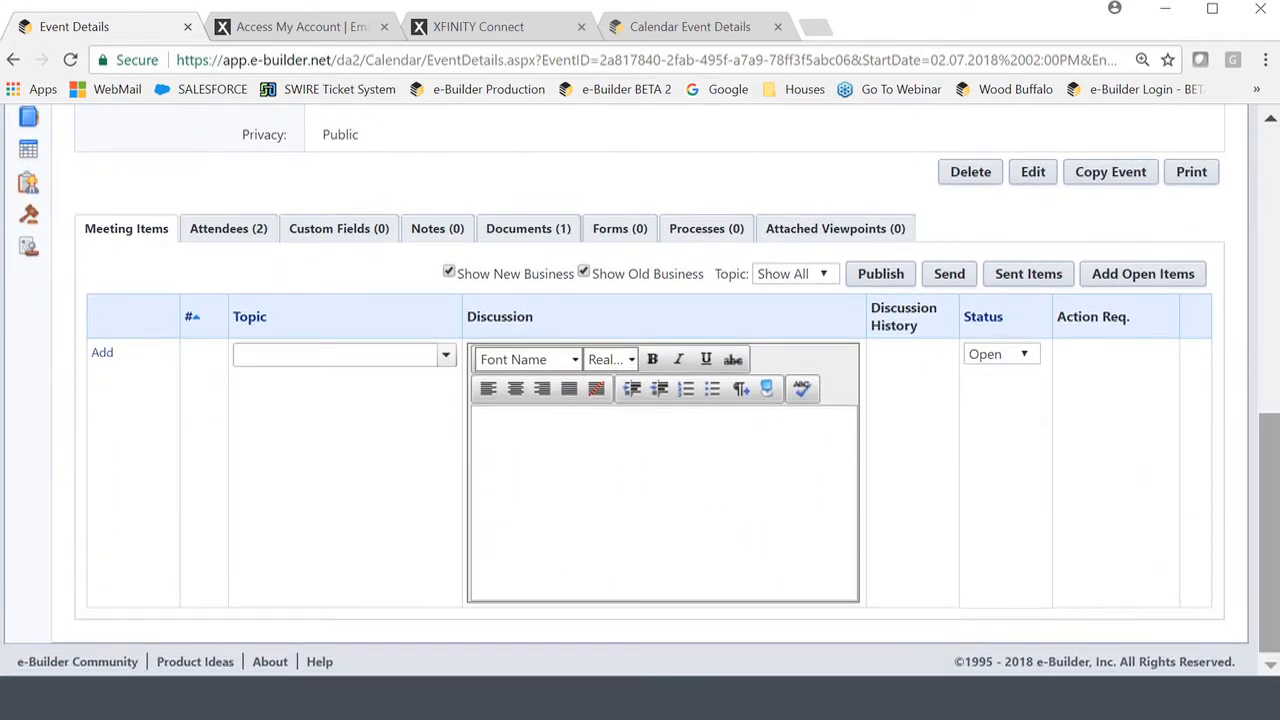
Review the meeting's attendee list and bring up the Update Attendance page.
{"action": "left_click", "coordinate": [222, 236]}
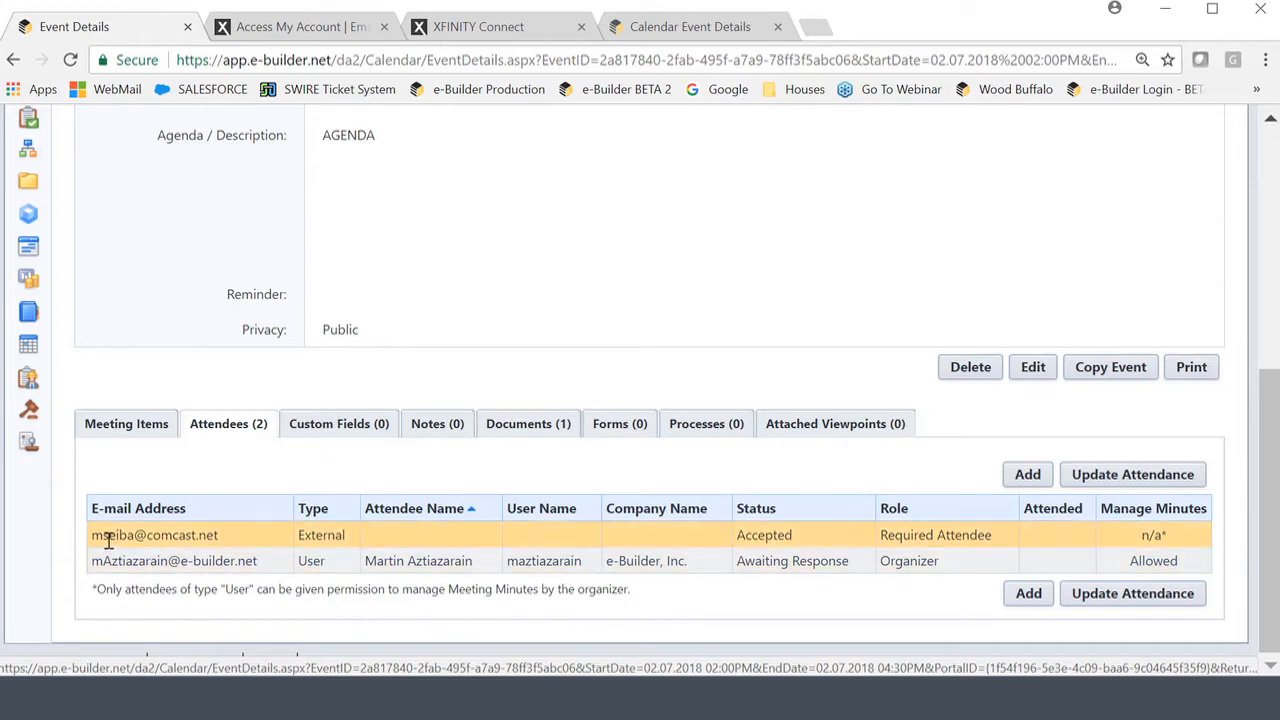
{"action": "left_click_drag", "start_coordinate": [93, 535], "coordinate": [228, 544]}
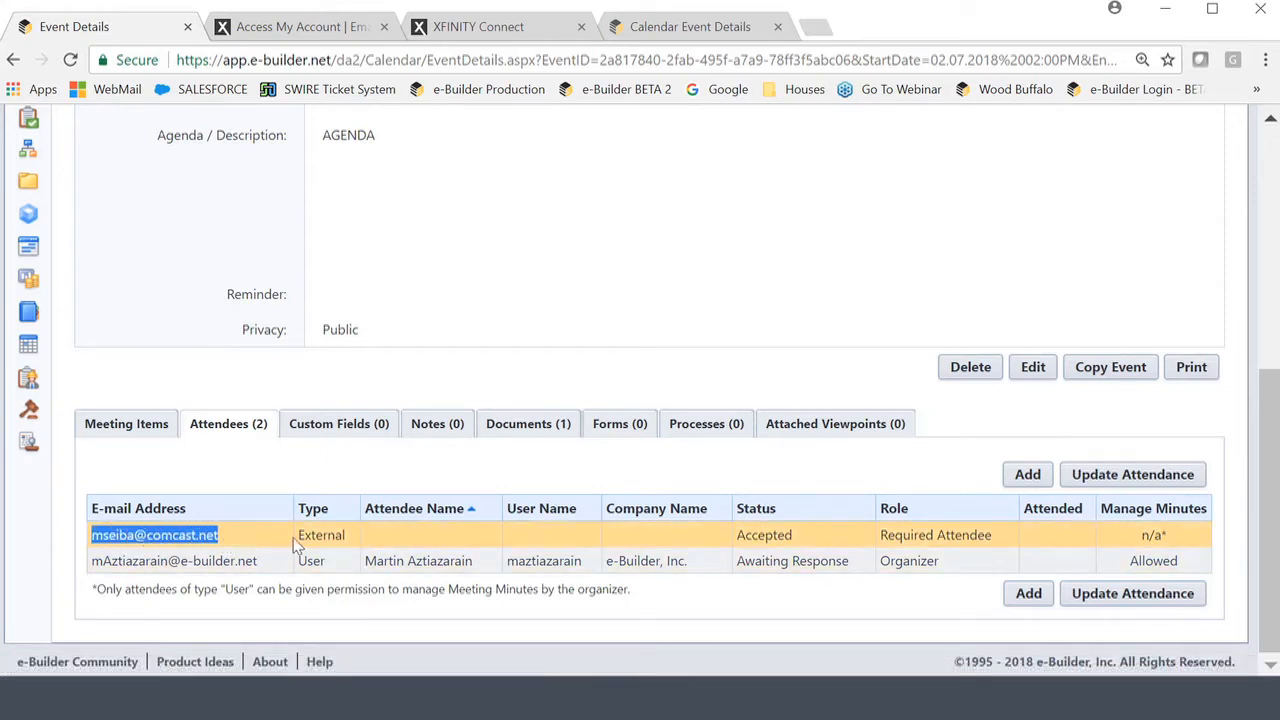
{"action": "left_click", "coordinate": [812, 540]}
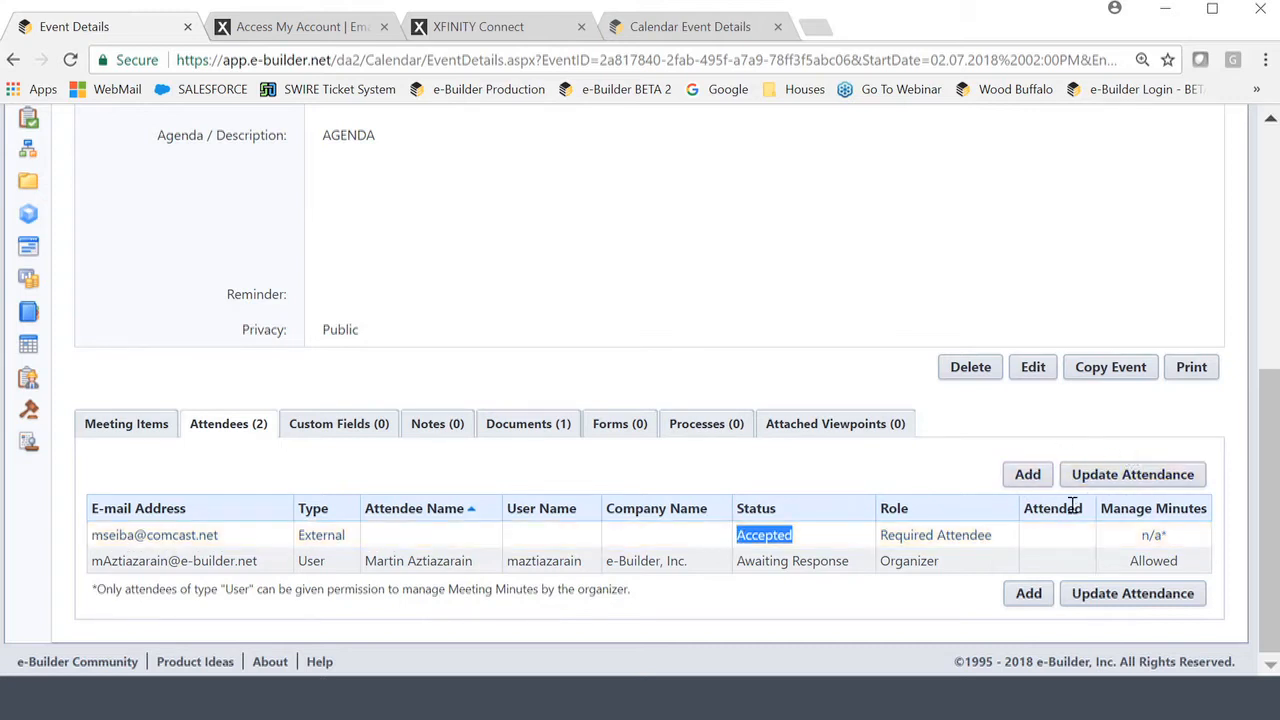
{"action": "left_click", "coordinate": [1141, 480]}
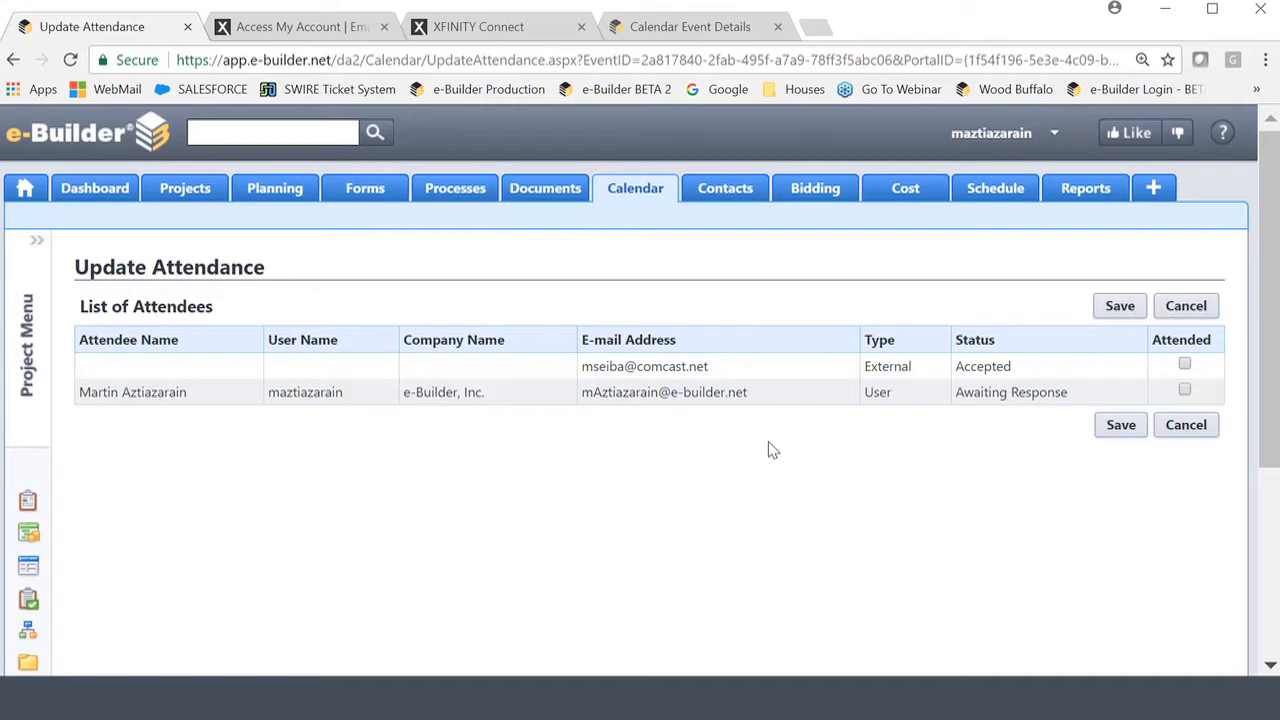
Mark the organizer as attended, save, and confirm both attendees show as attended.
{"action": "left_click", "coordinate": [1184, 391]}
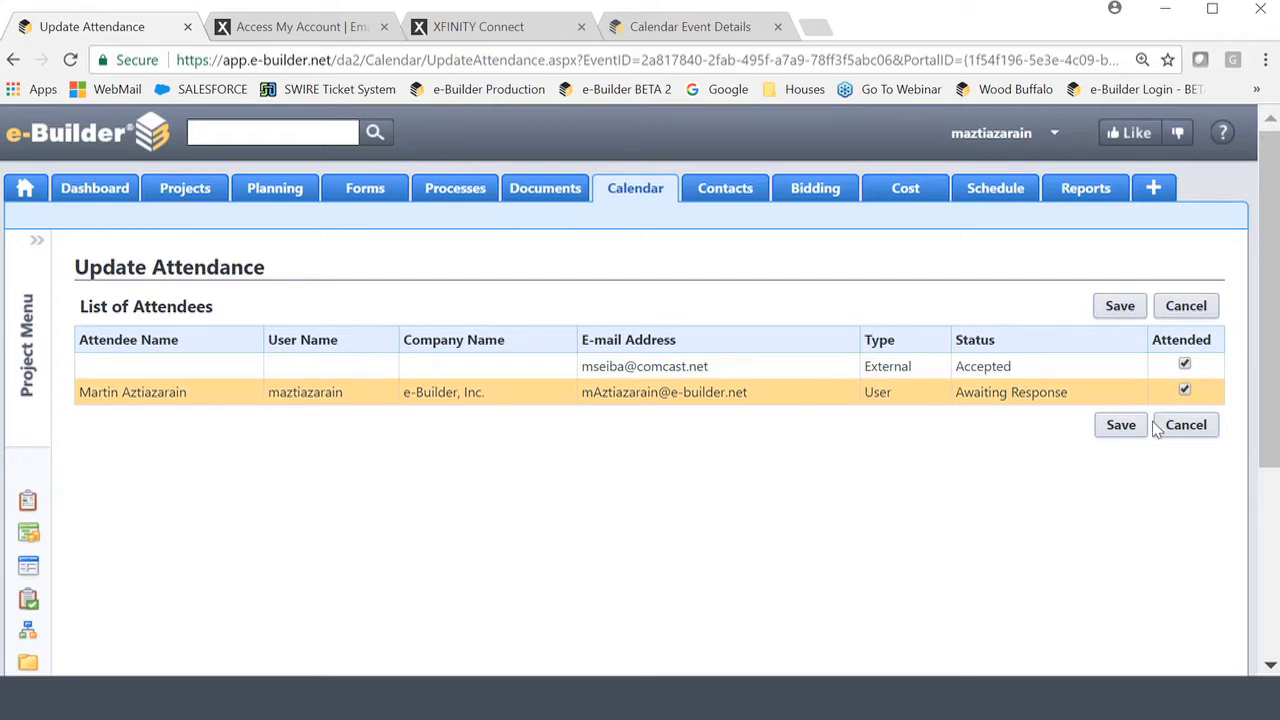
{"action": "left_click", "coordinate": [1121, 425]}
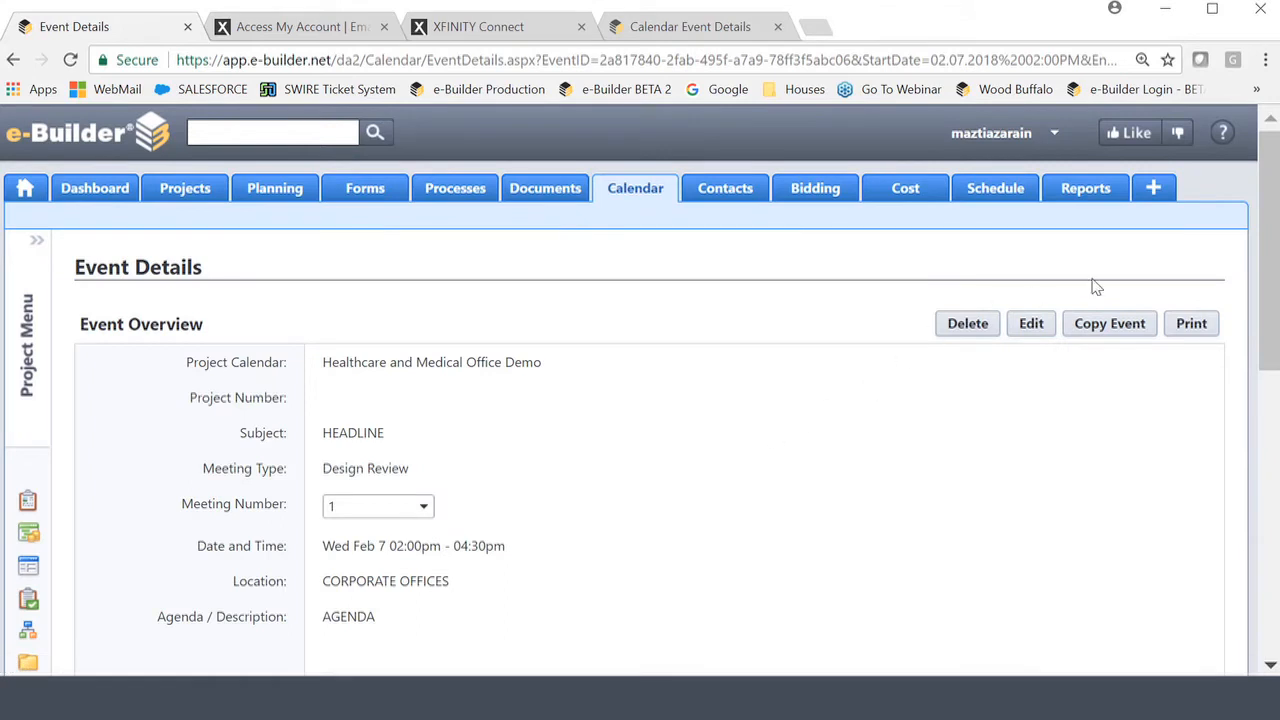
{"action": "left_click_drag", "start_coordinate": [1268, 243], "coordinate": [1276, 490]}
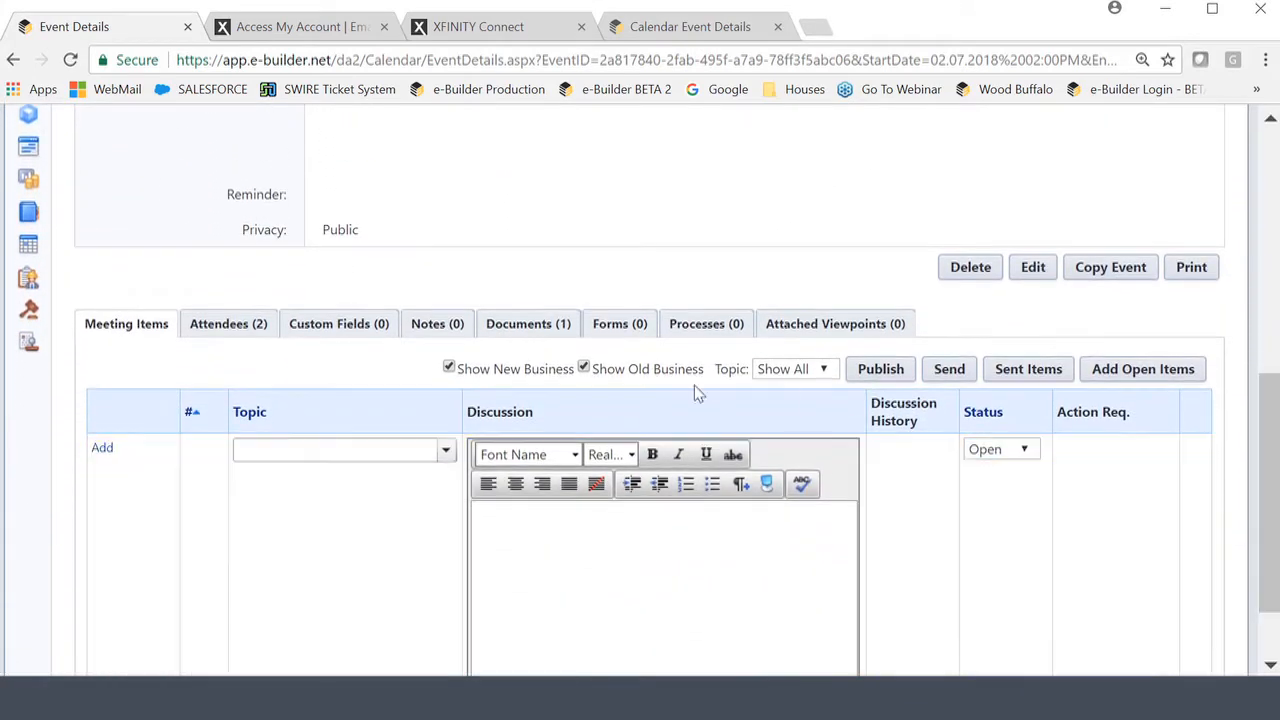
{"action": "left_click", "coordinate": [214, 326]}
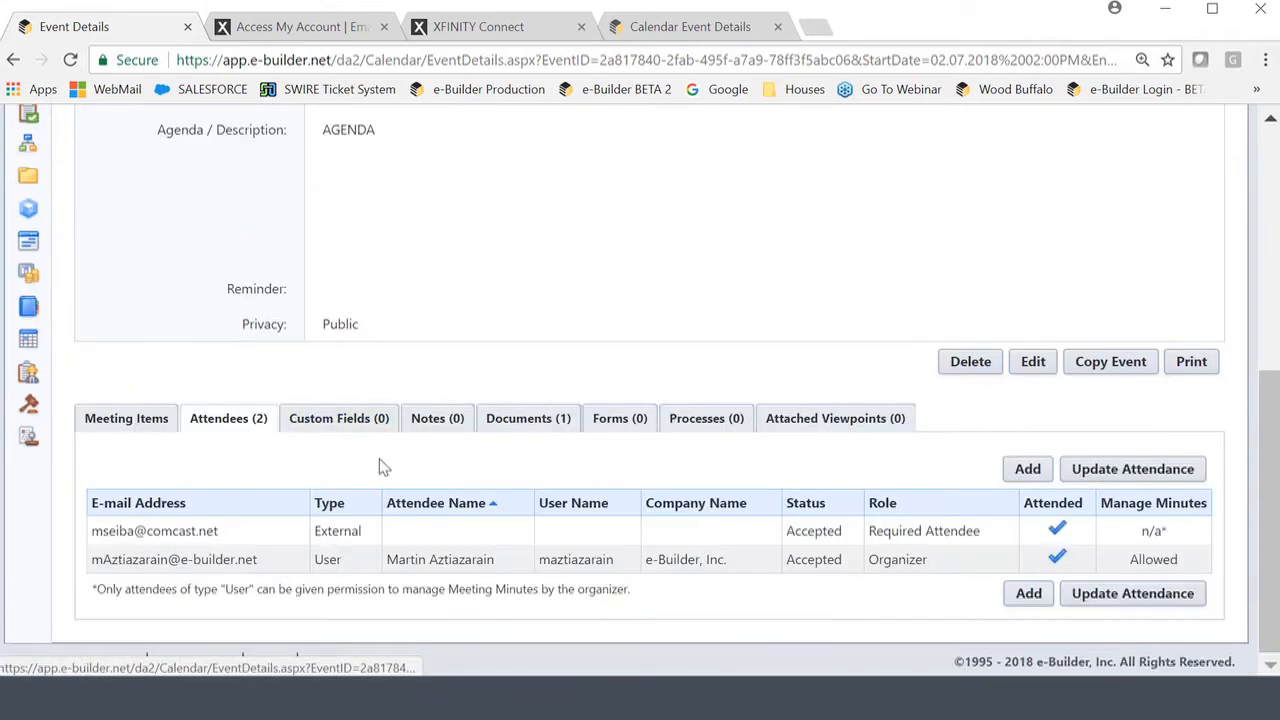
{"action": "left_click", "coordinate": [1027, 470]}
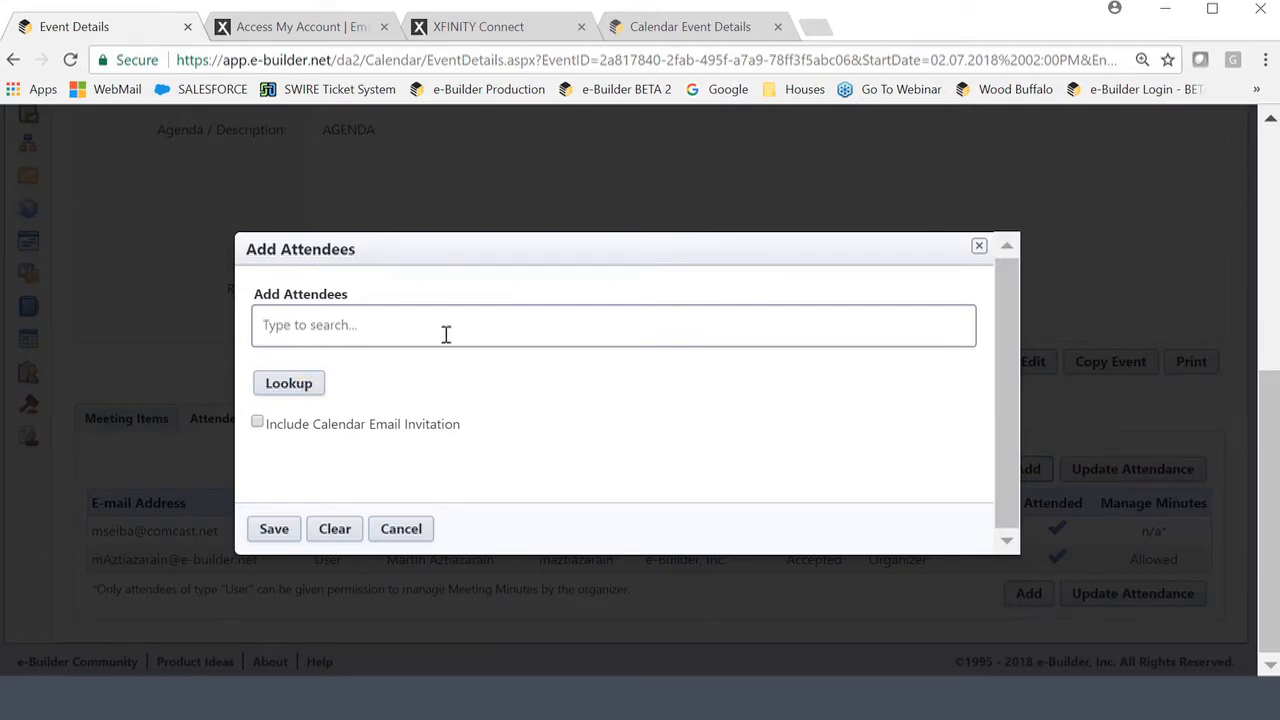
{"action": "left_click", "coordinate": [402, 530]}
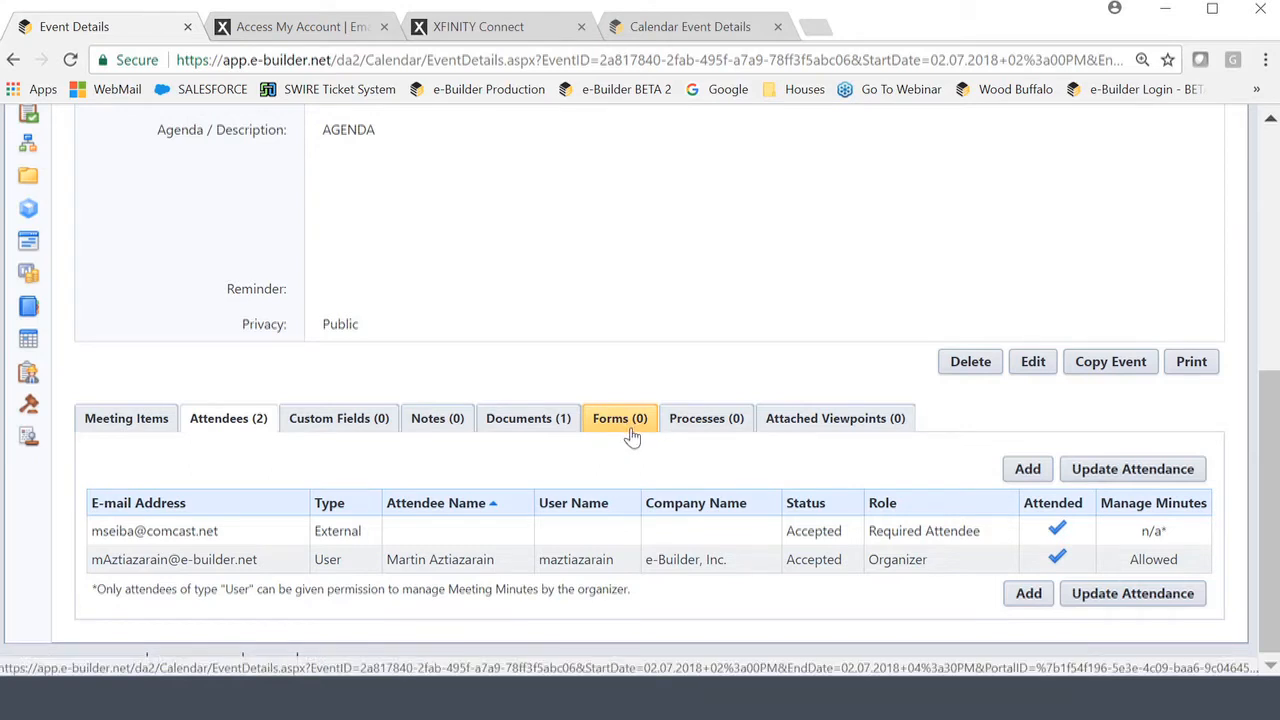
View the attached YT.JPG document, then go back to the meeting items list.
{"action": "left_click", "coordinate": [519, 423]}
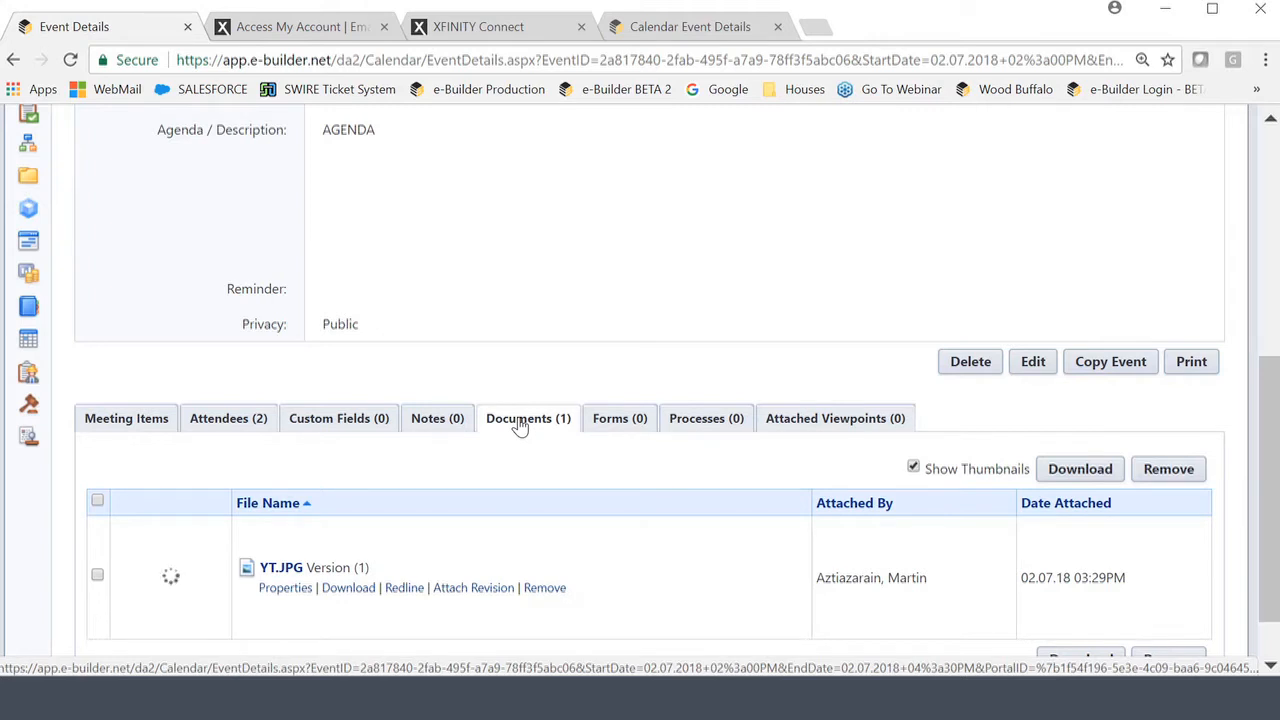
{"action": "left_click", "coordinate": [118, 430]}
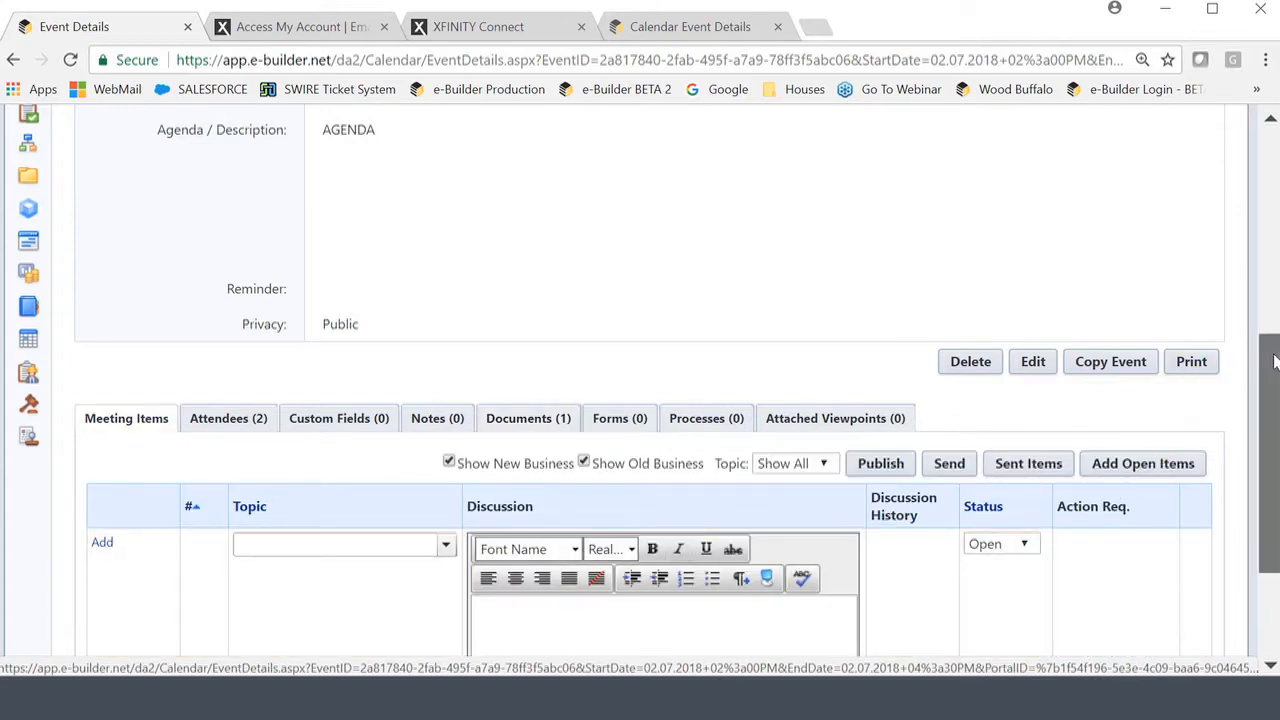
Keep the new meeting item's status as Open and give it the topic SD.
{"action": "left_click_drag", "start_coordinate": [1272, 360], "coordinate": [1273, 445]}
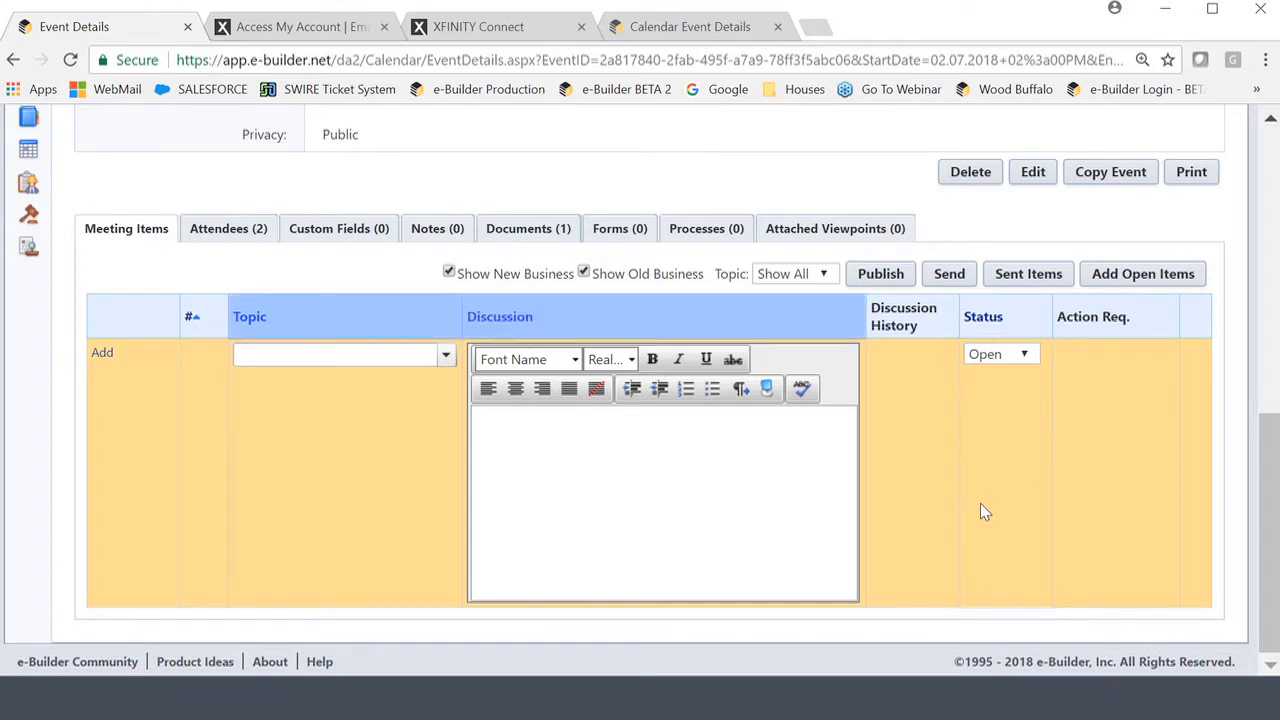
{"action": "left_click", "coordinate": [1025, 356]}
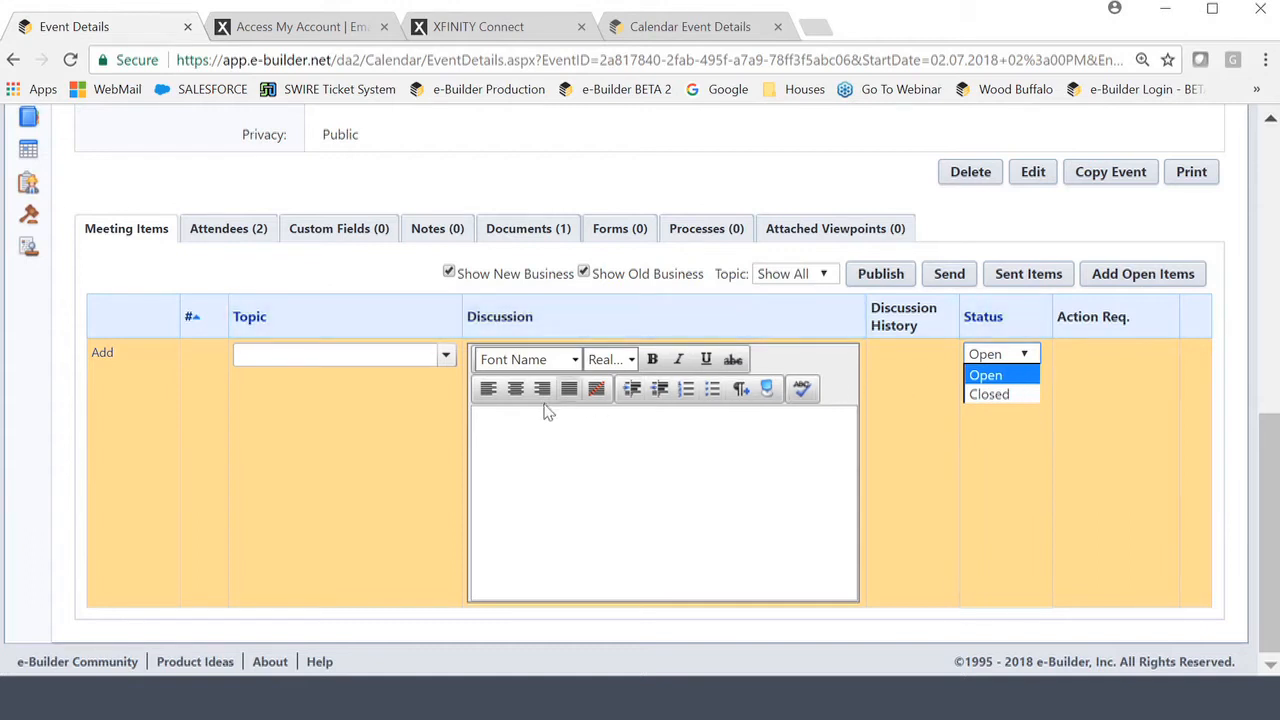
{"action": "left_click", "coordinate": [281, 397]}
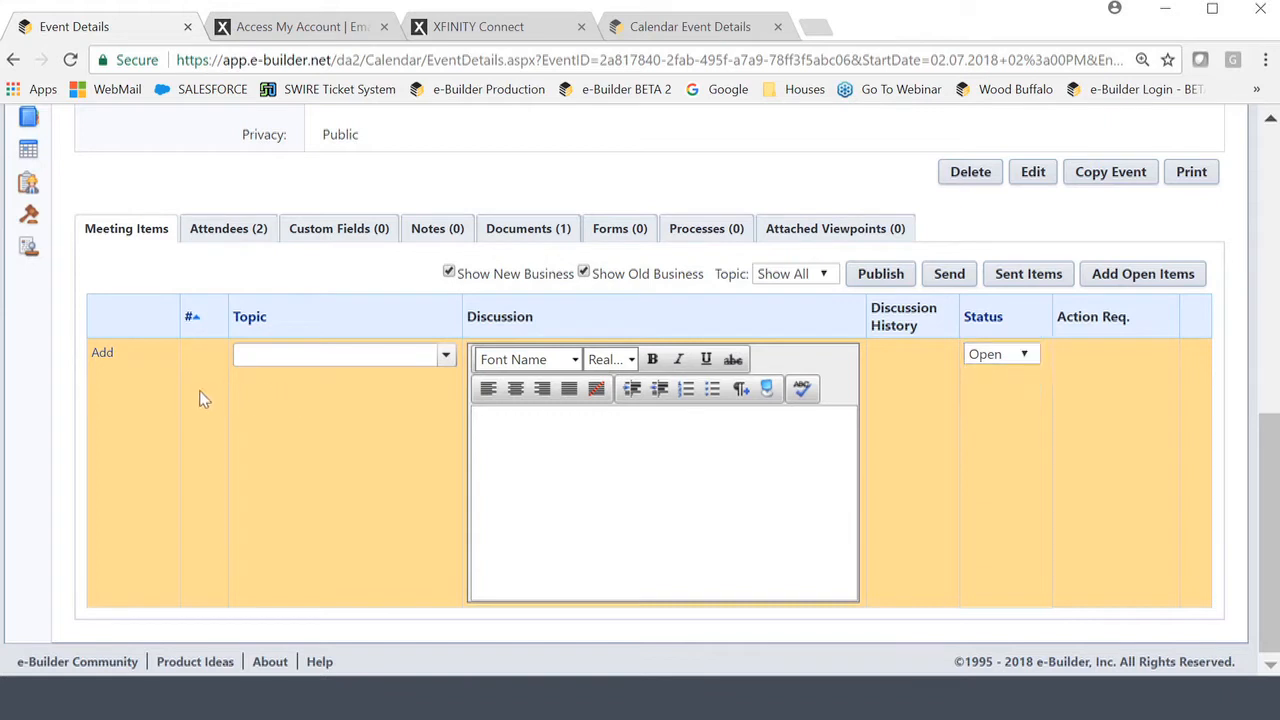
{"action": "left_click", "coordinate": [446, 357]}
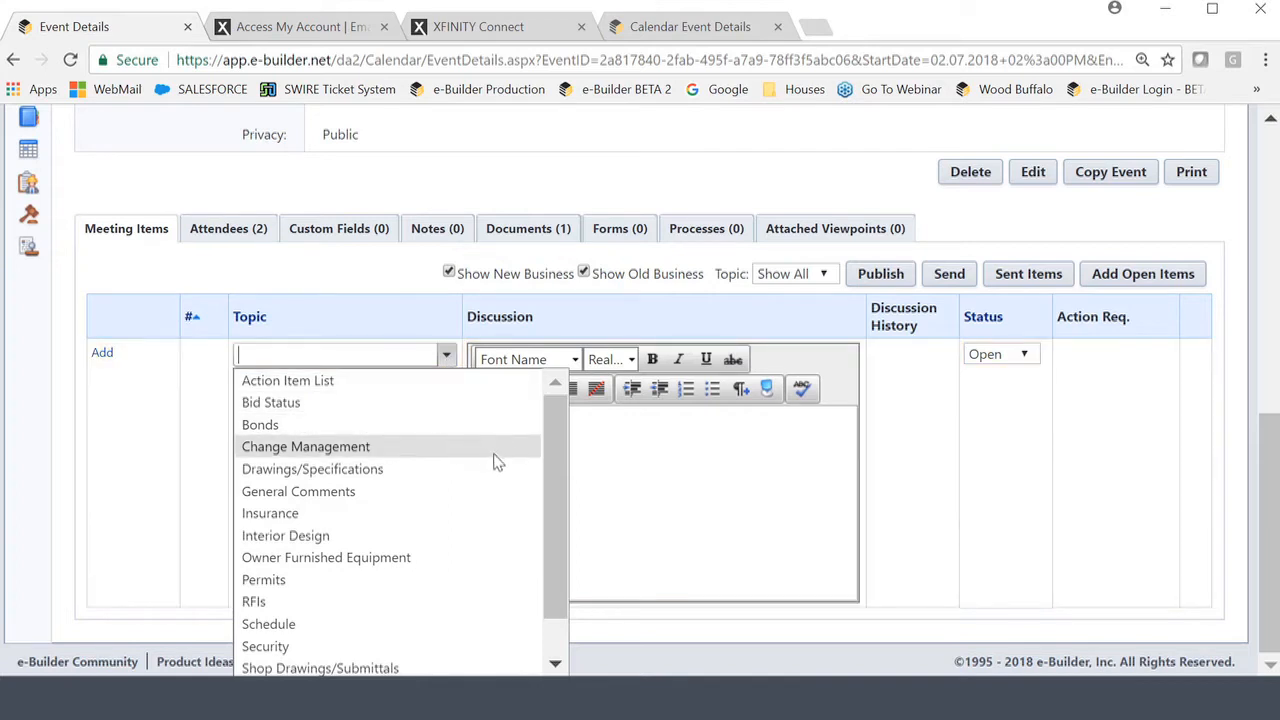
{"action": "left_click_drag", "start_coordinate": [554, 424], "coordinate": [552, 462]}
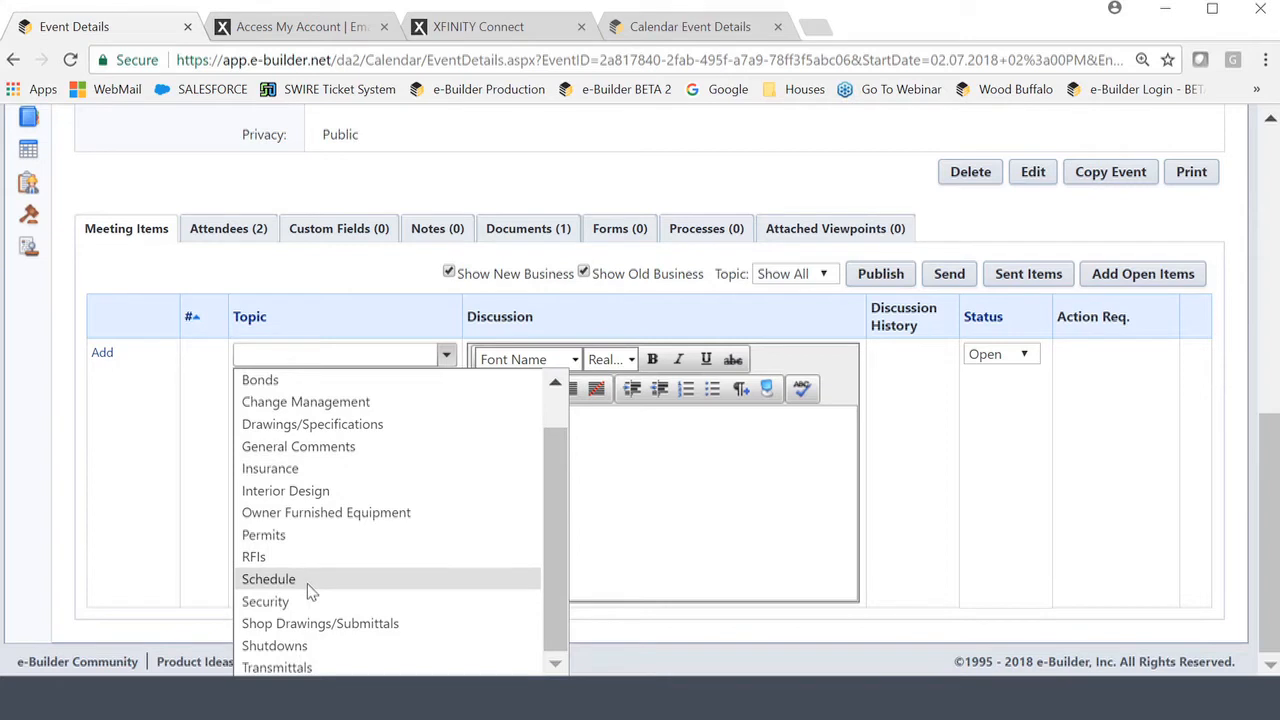
{"action": "left_click", "coordinate": [270, 354]}
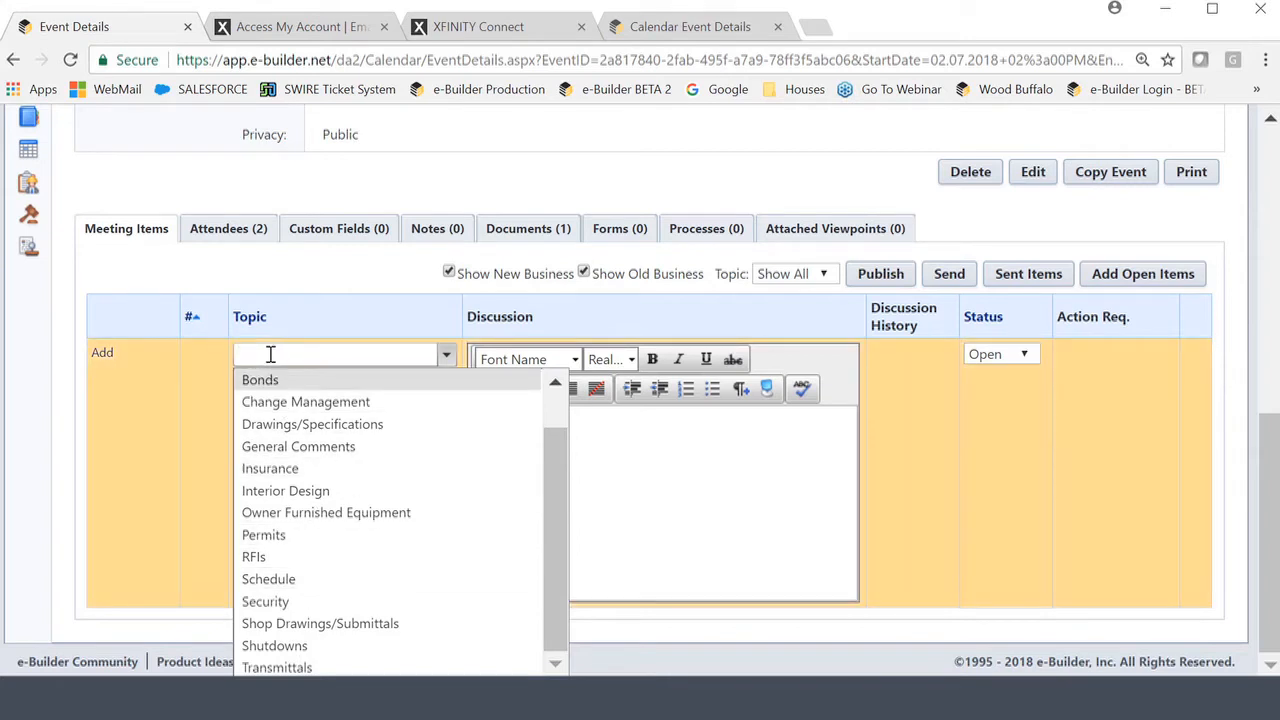
{"action": "type", "text": "SD"}
Enter the discussion notes Notes 1, Notes 2 and Notes 3 on three lines.
{"action": "left_click", "coordinate": [600, 449]}
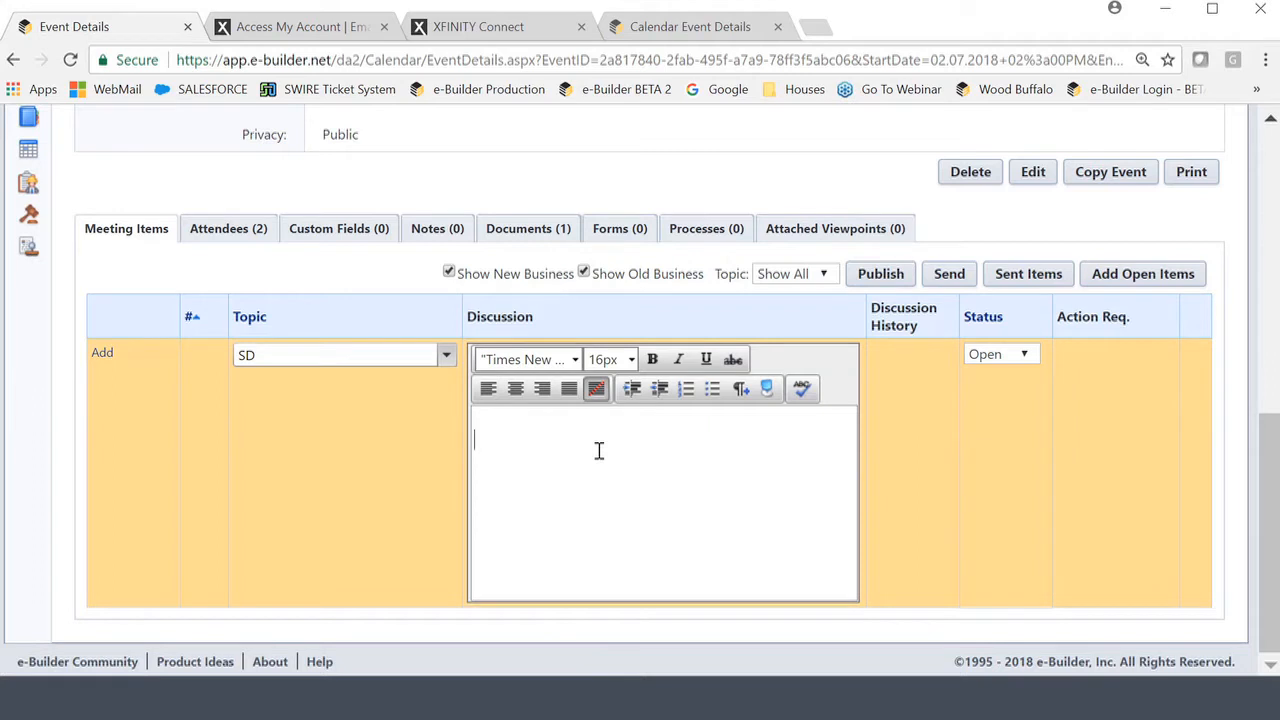
{"action": "left_click", "coordinate": [599, 451]}
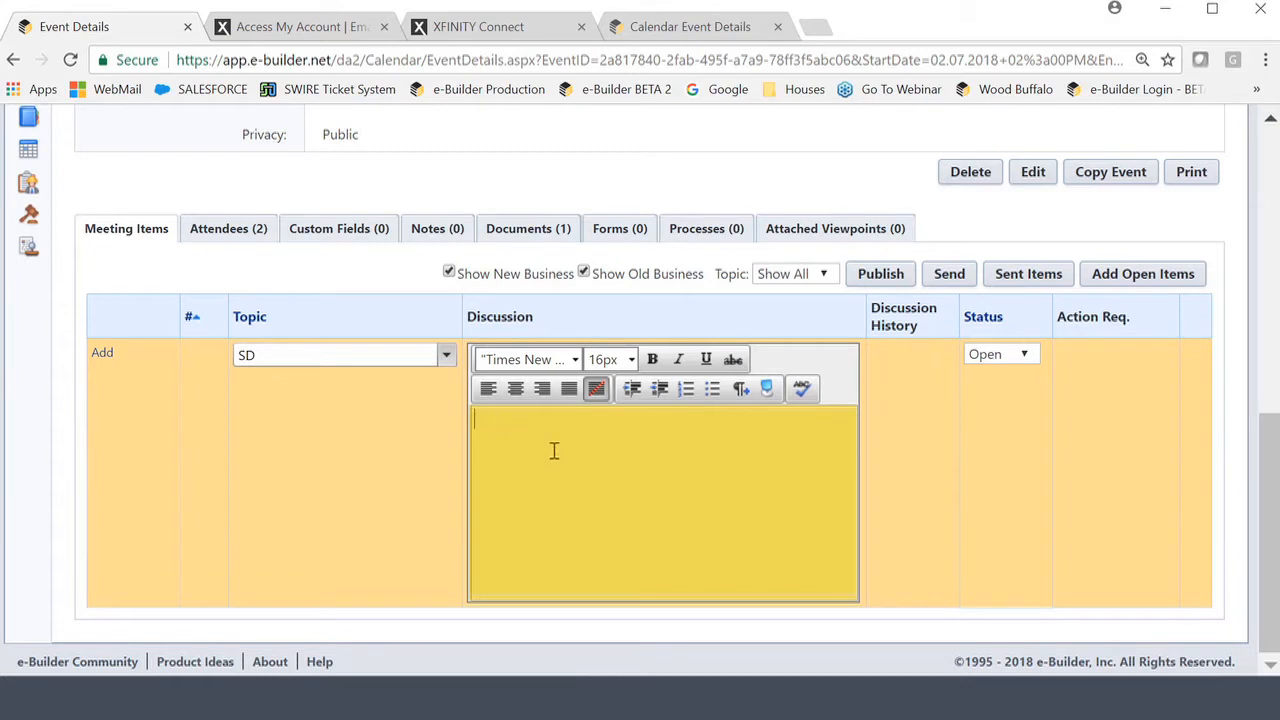
{"action": "type", "text": "_ Notes"}
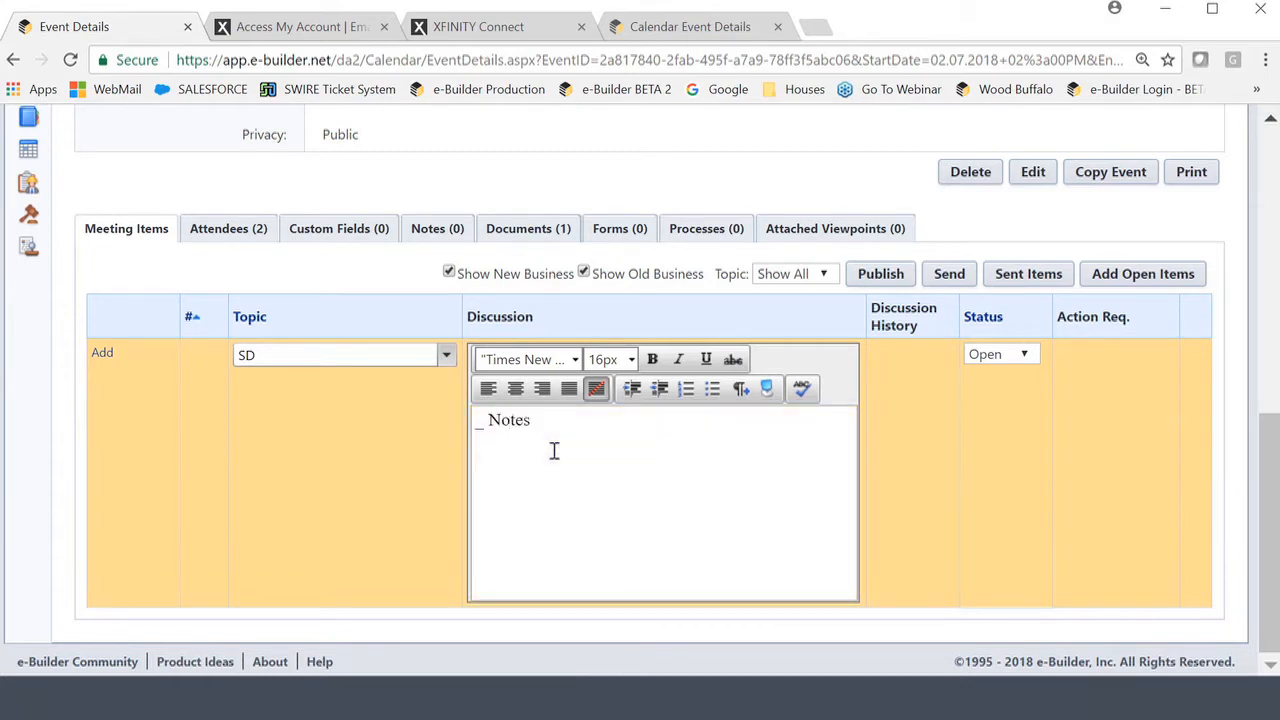
{"action": "type", "text": "1"}
{"action": "key", "text": "Return"}
{"action": "type", "text": "- Notes 2"}
{"action": "key", "text": "Return"}
{"action": "type", "text": "Notes 3"}
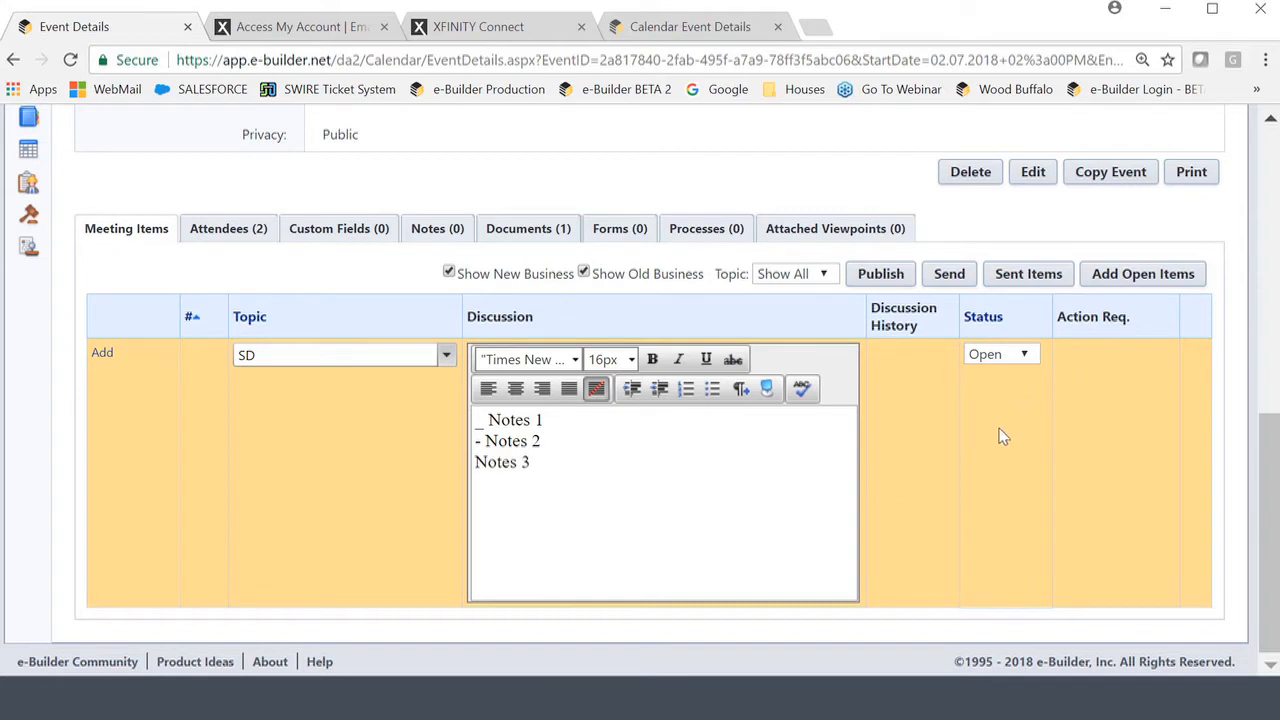
Save item SD, then add item DD with discussion lines Notes 1, Notes 2, Notes 3.
{"action": "left_click", "coordinate": [102, 354]}
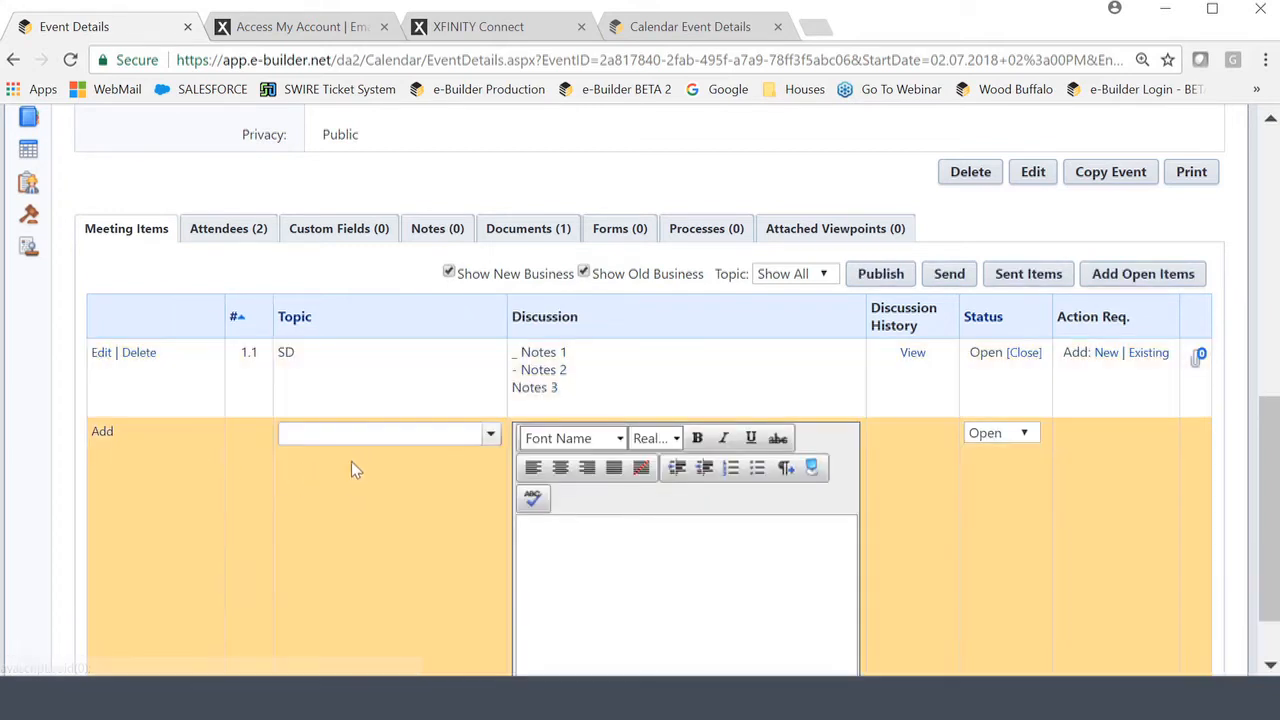
{"action": "left_click", "coordinate": [343, 438]}
{"action": "type", "text": "DD"}
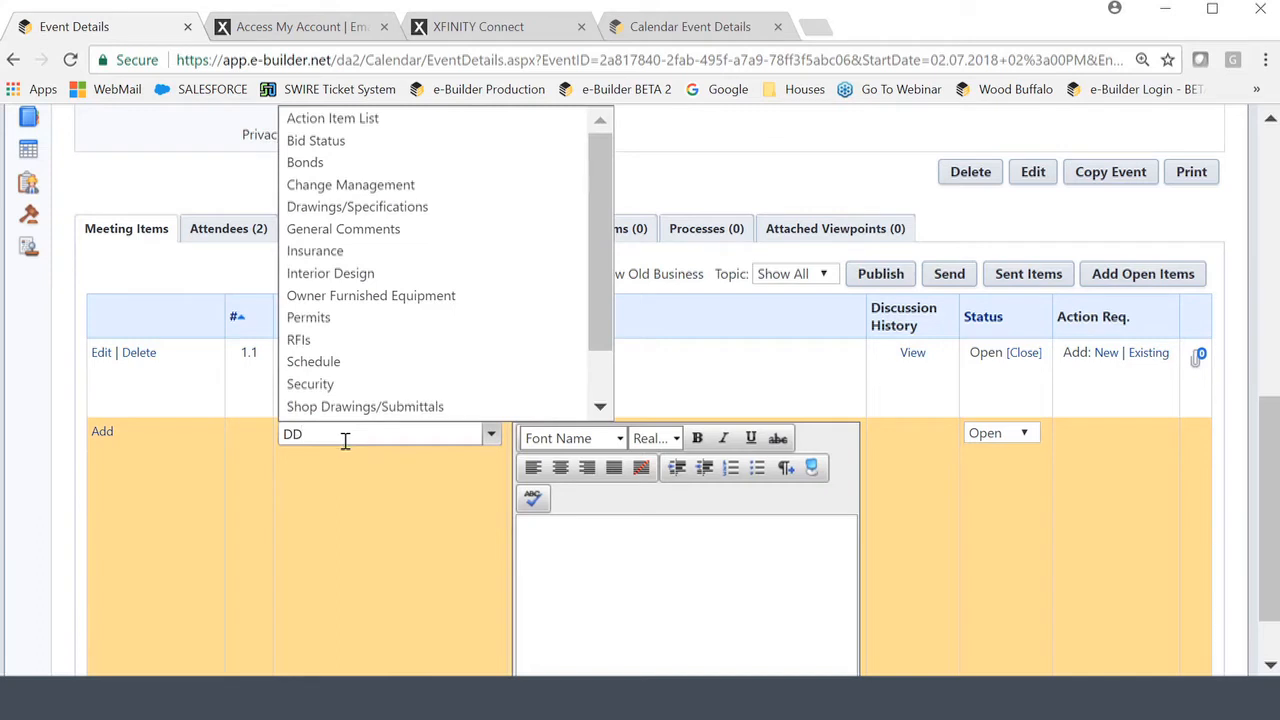
{"action": "left_click", "coordinate": [614, 549]}
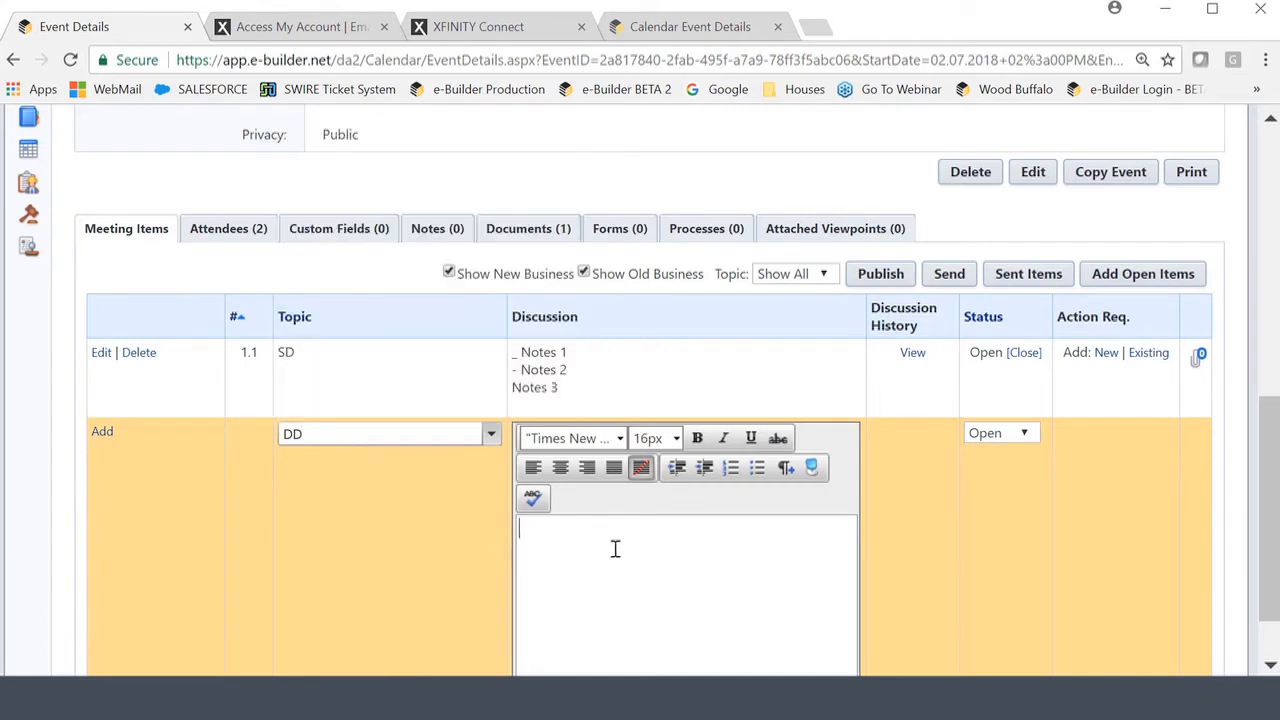
{"action": "type", "text": "- NOtes 1"}
{"action": "key", "text": "Return"}
{"action": "type", "text": "Notes 2"}
{"action": "key", "text": "Return"}
{"action": "type", "text": "Notes 3"}
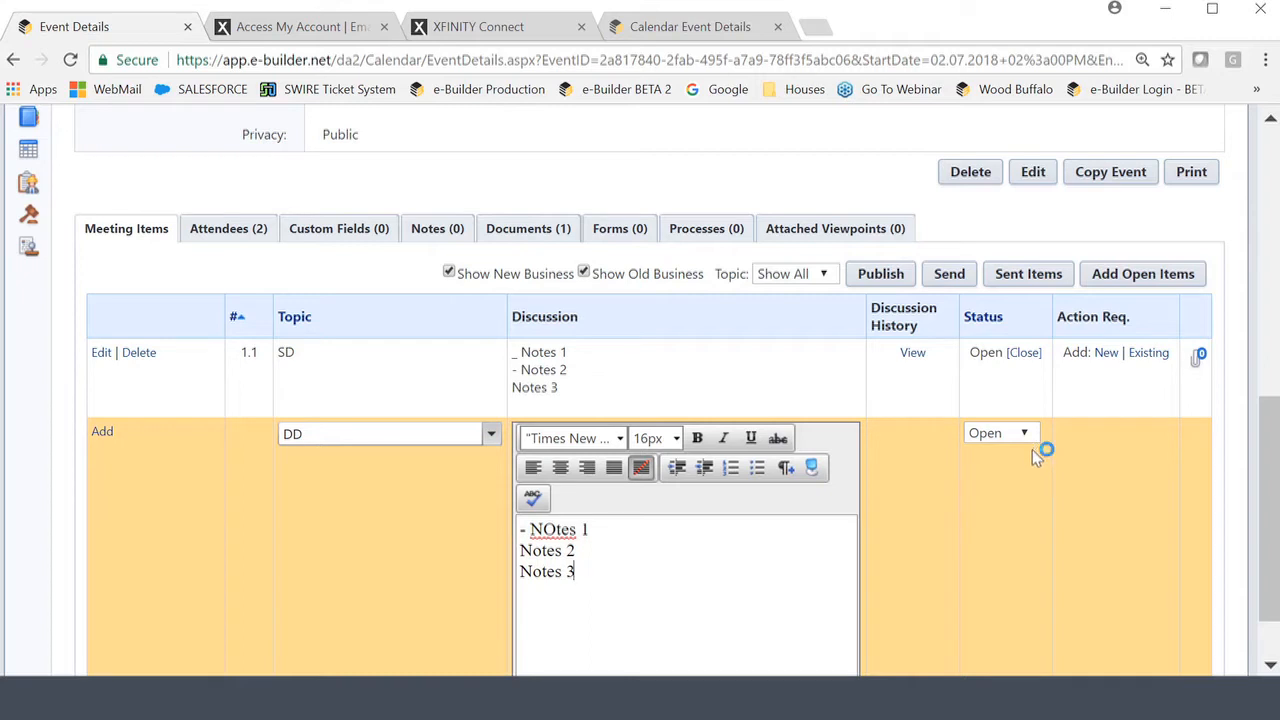
{"action": "left_click", "coordinate": [103, 432]}
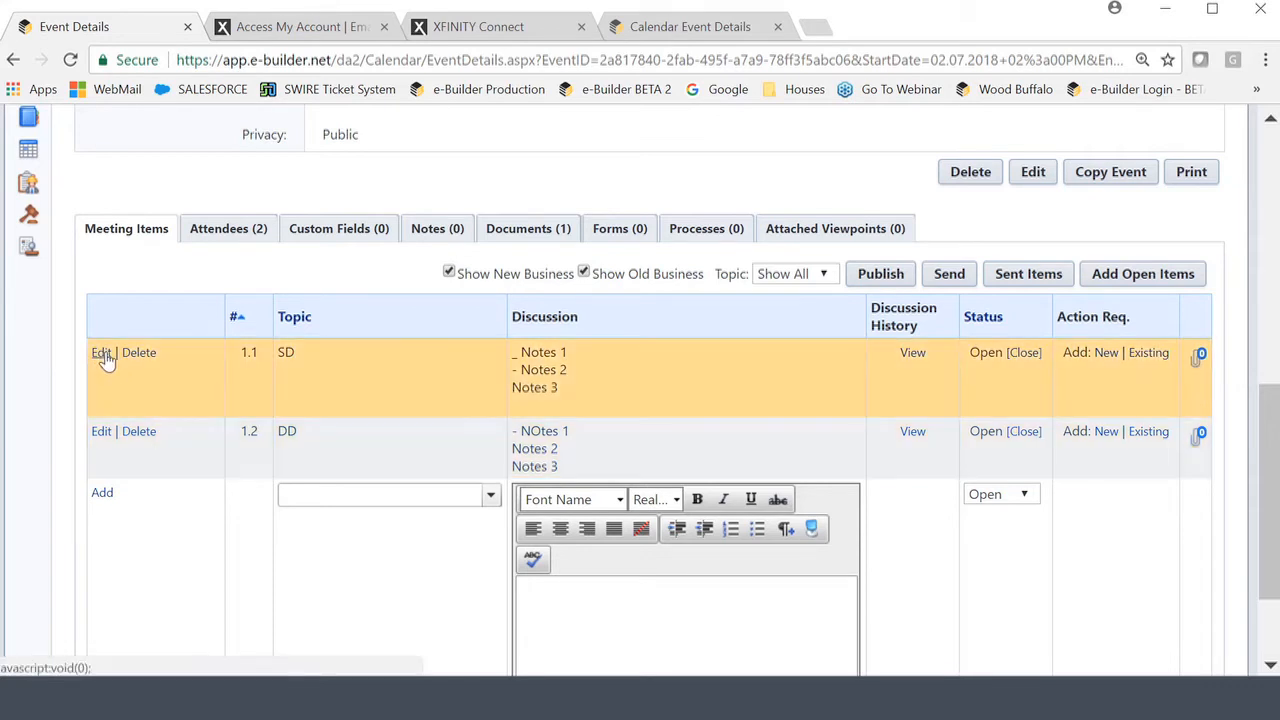
Reopen item 1.1 SD and save it without changing its topic or notes.
{"action": "left_click", "coordinate": [103, 355]}
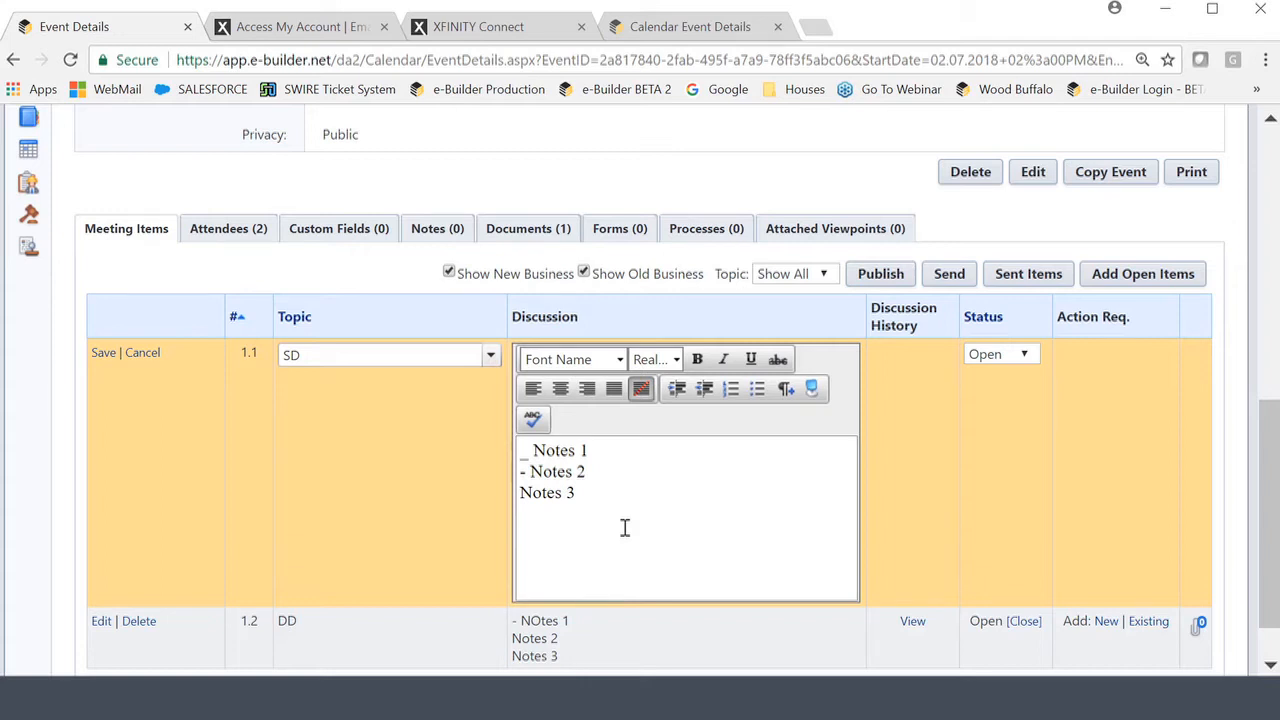
{"action": "scroll", "coordinate": [686, 441], "scroll_direction": "down", "scroll_amount": 1}
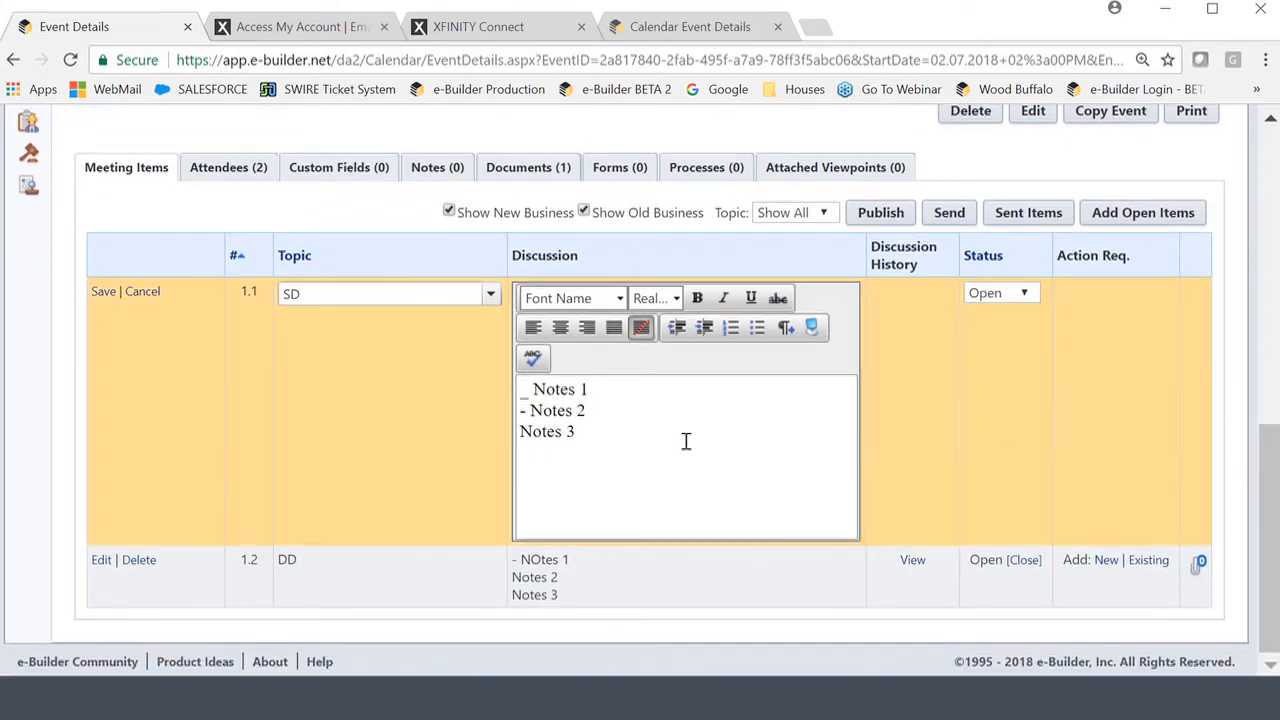
{"action": "left_click", "coordinate": [102, 291]}
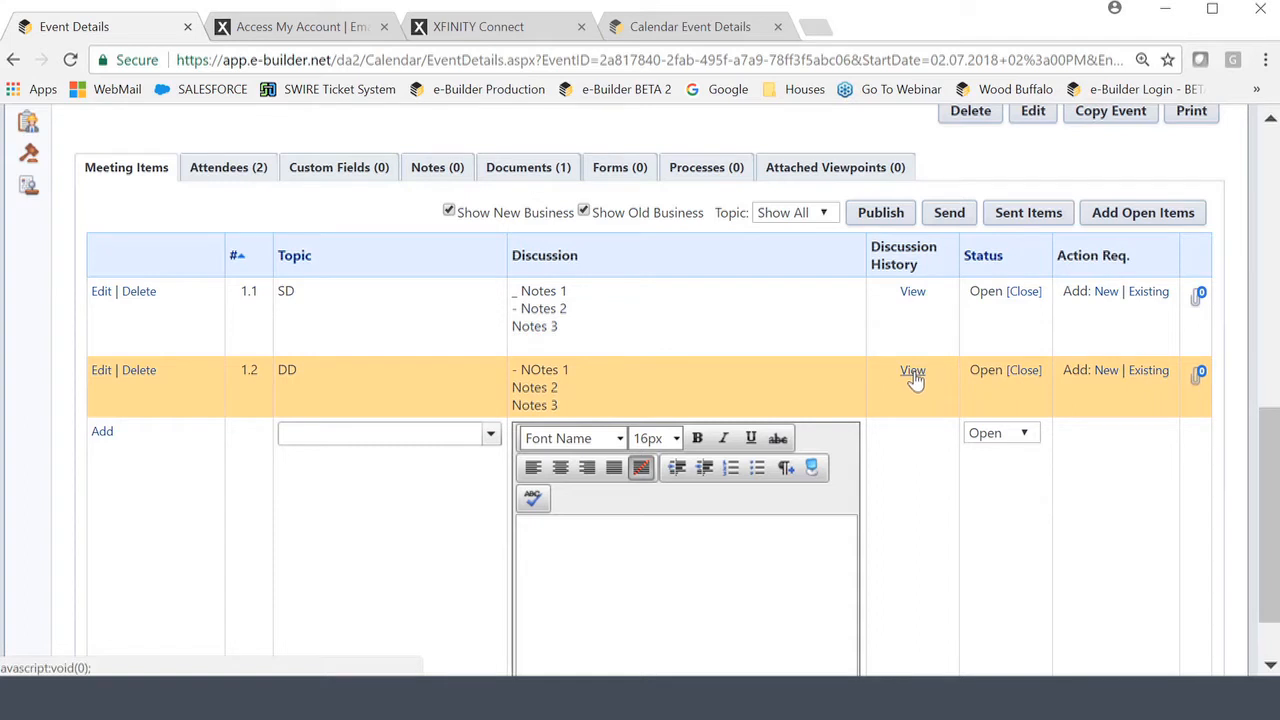
{"action": "left_click", "coordinate": [912, 293]}
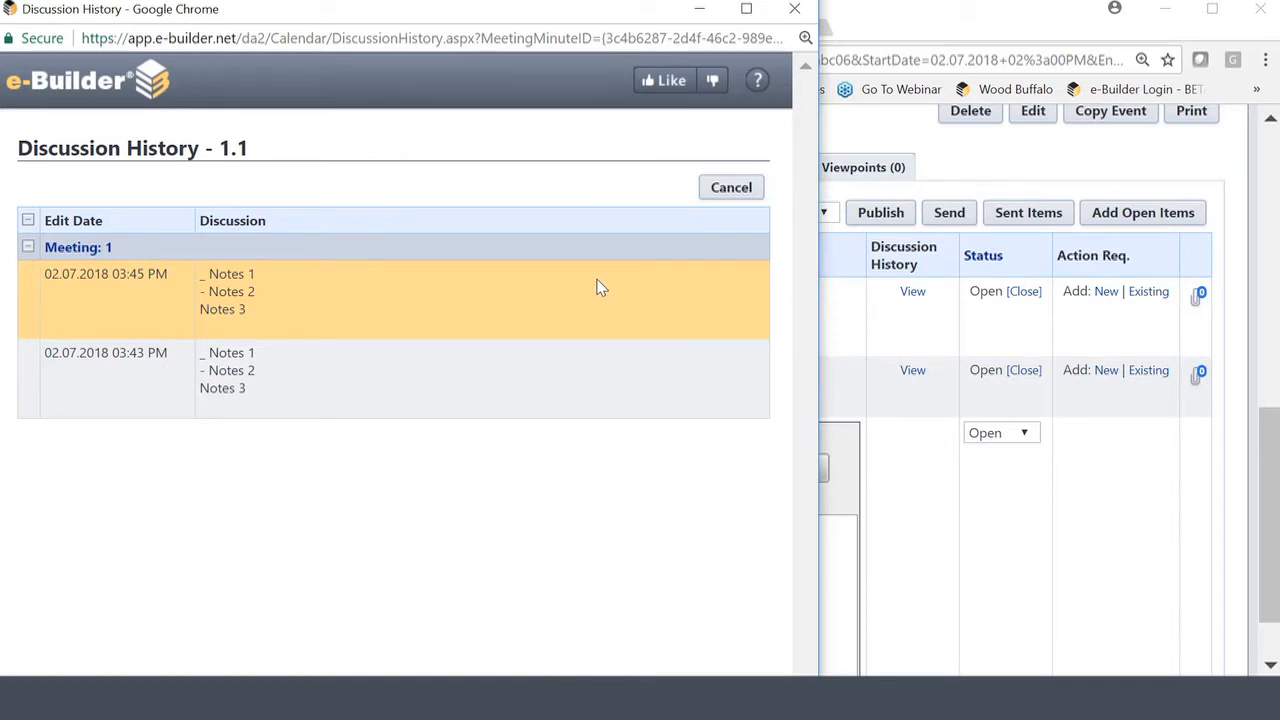
{"action": "left_click", "coordinate": [733, 191]}
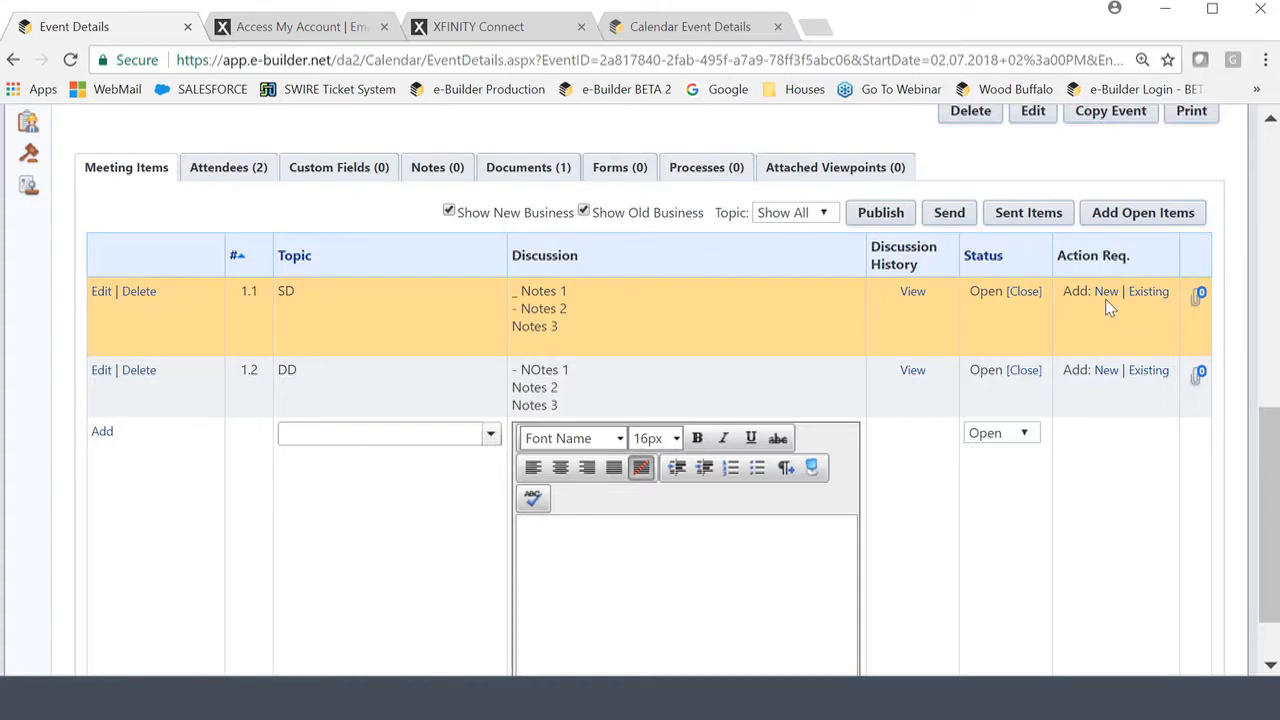
Create an action item for meeting item 1.1 with subject SD, assigned to the eB Admin role's recipient.
{"action": "left_click", "coordinate": [1106, 292]}
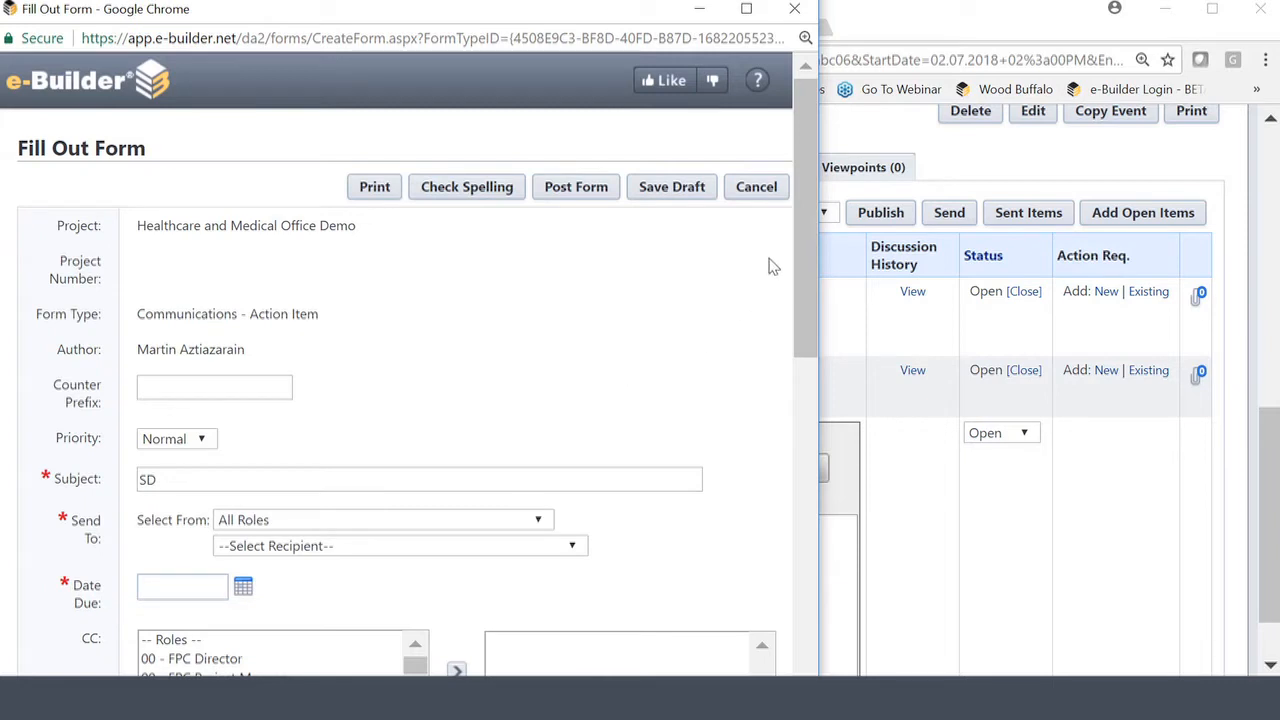
{"action": "left_click_drag", "start_coordinate": [801, 215], "coordinate": [794, 346]}
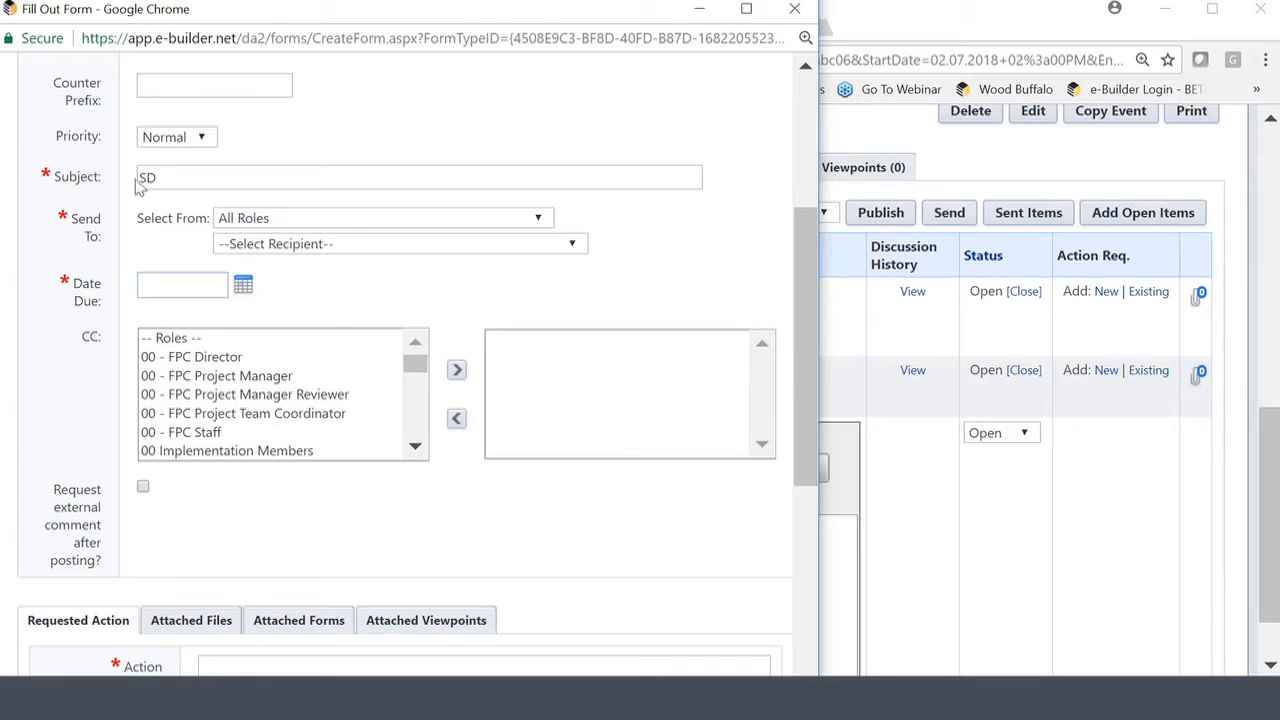
{"action": "double_click", "coordinate": [169, 178]}
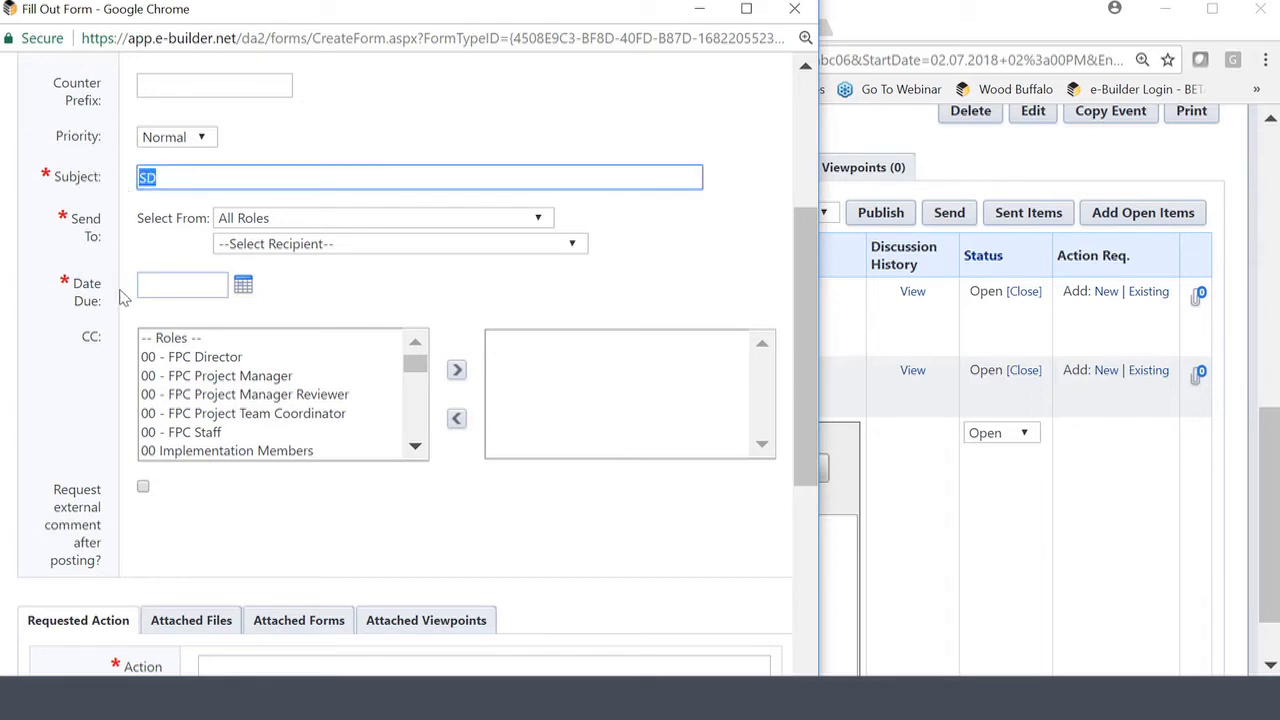
{"action": "left_click", "coordinate": [537, 217]}
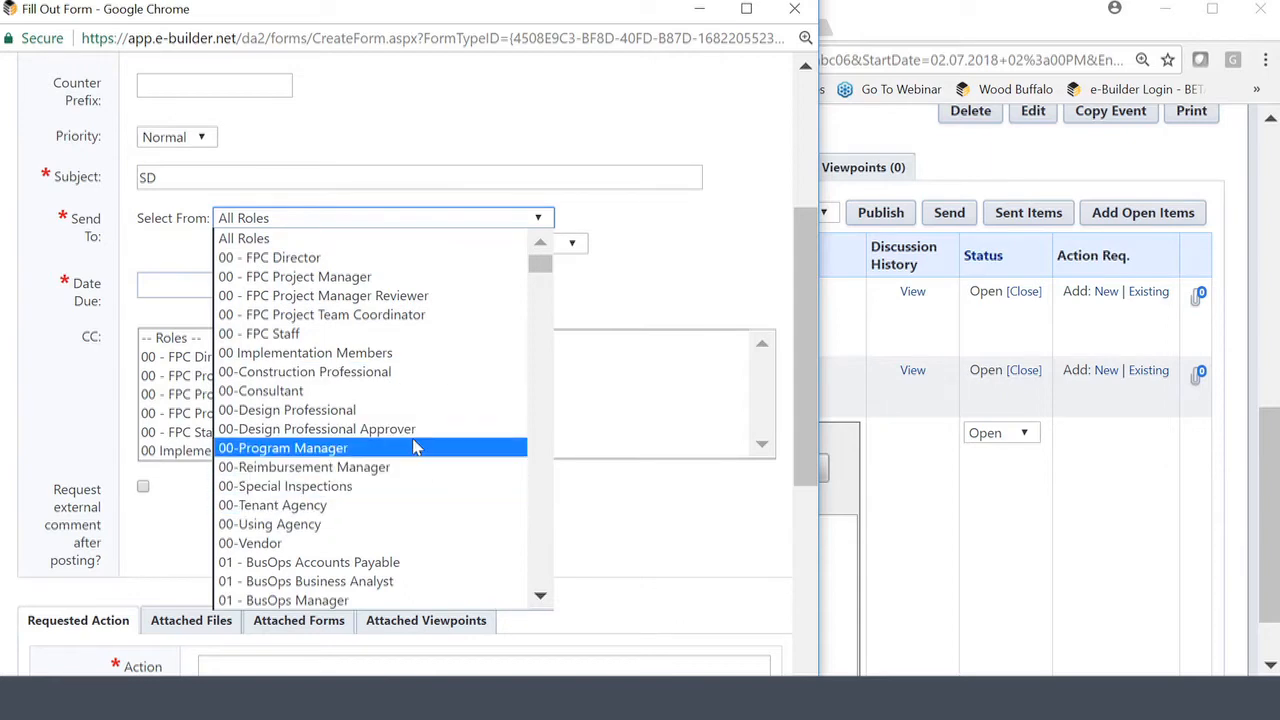
{"action": "scroll", "coordinate": [414, 448], "scroll_direction": "down", "scroll_amount": 5}
{"action": "scroll", "coordinate": [414, 448], "scroll_direction": "down", "scroll_amount": 15}
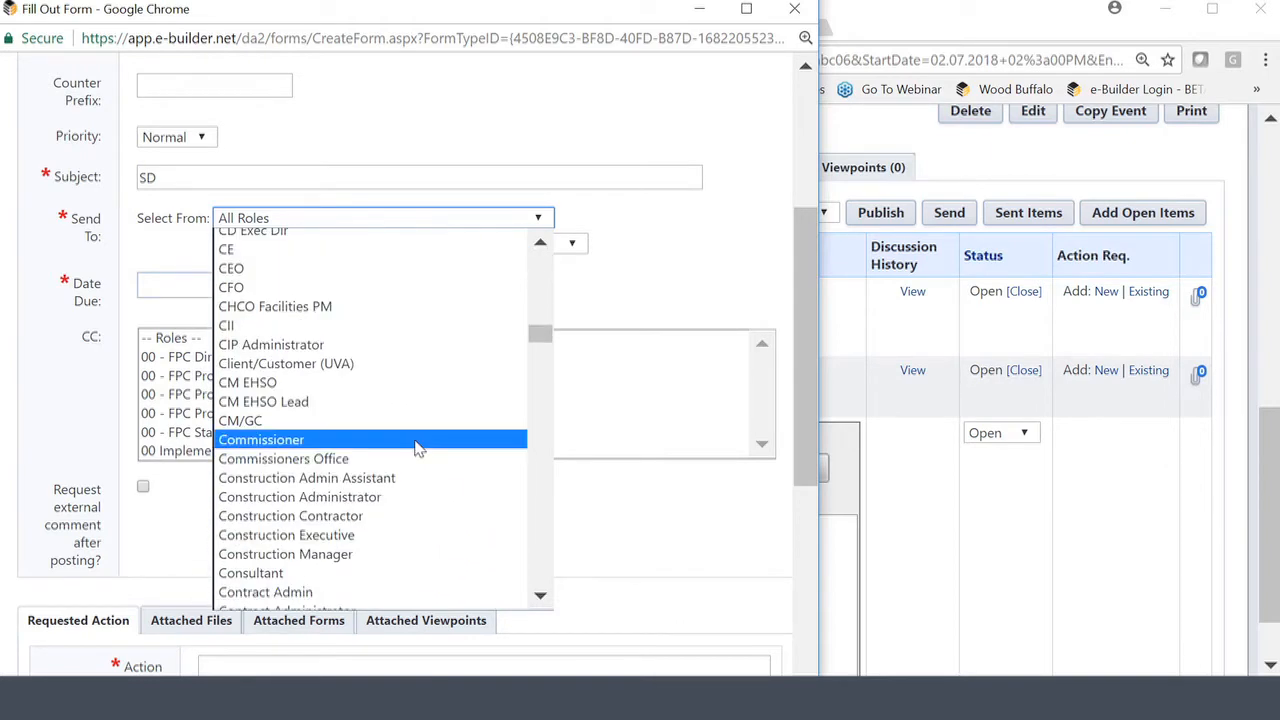
{"action": "scroll", "coordinate": [418, 449], "scroll_direction": "down", "scroll_amount": 15}
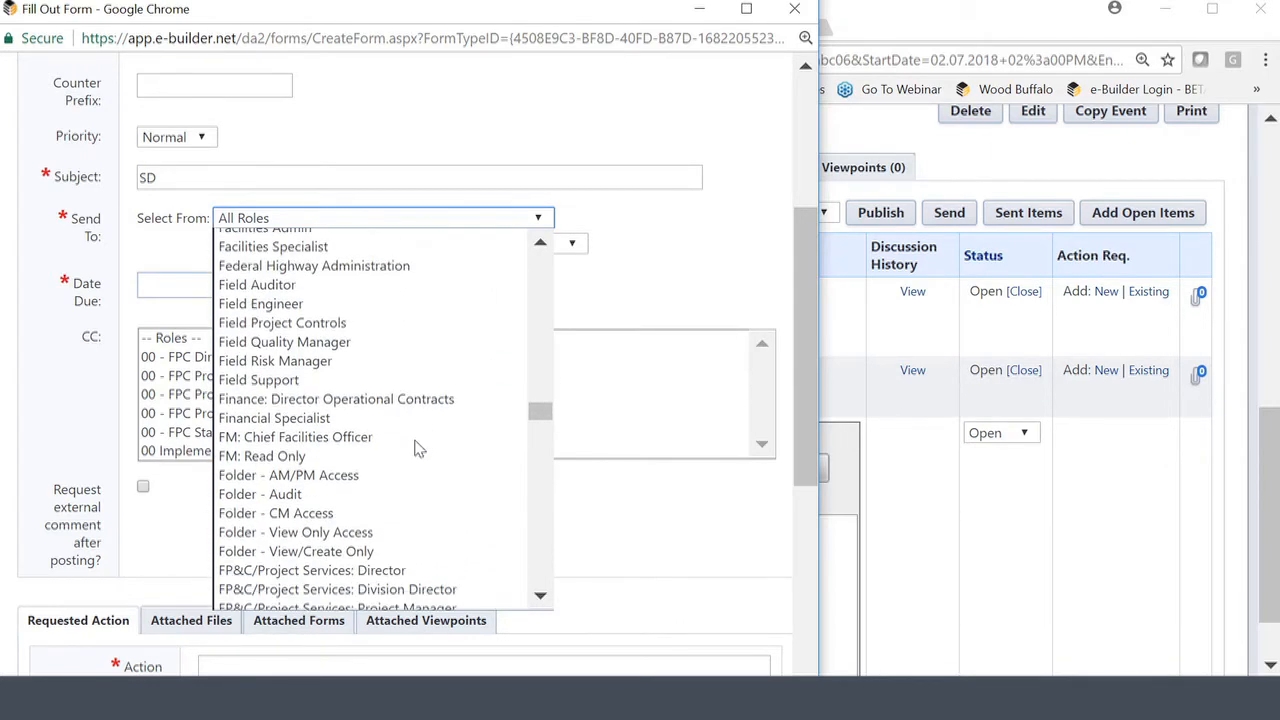
{"action": "scroll", "coordinate": [418, 449], "scroll_direction": "up", "scroll_amount": 5}
{"action": "left_click", "coordinate": [245, 329]}
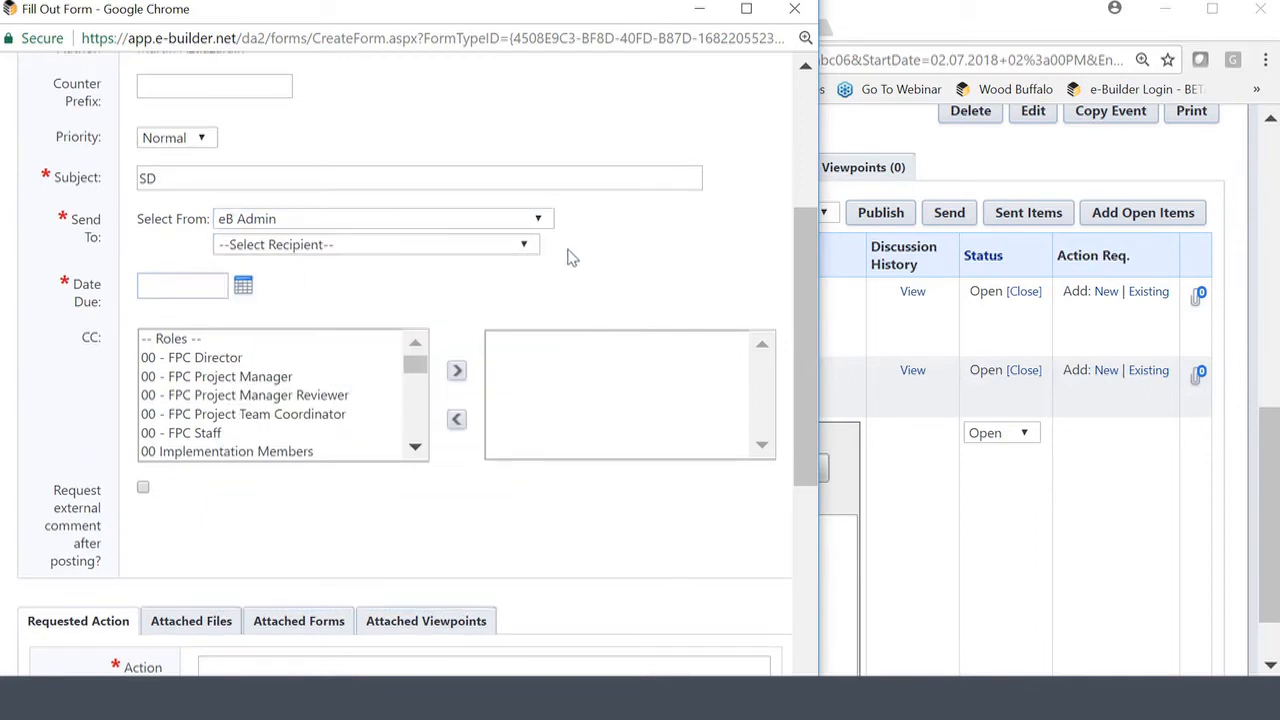
{"action": "left_click", "coordinate": [522, 245]}
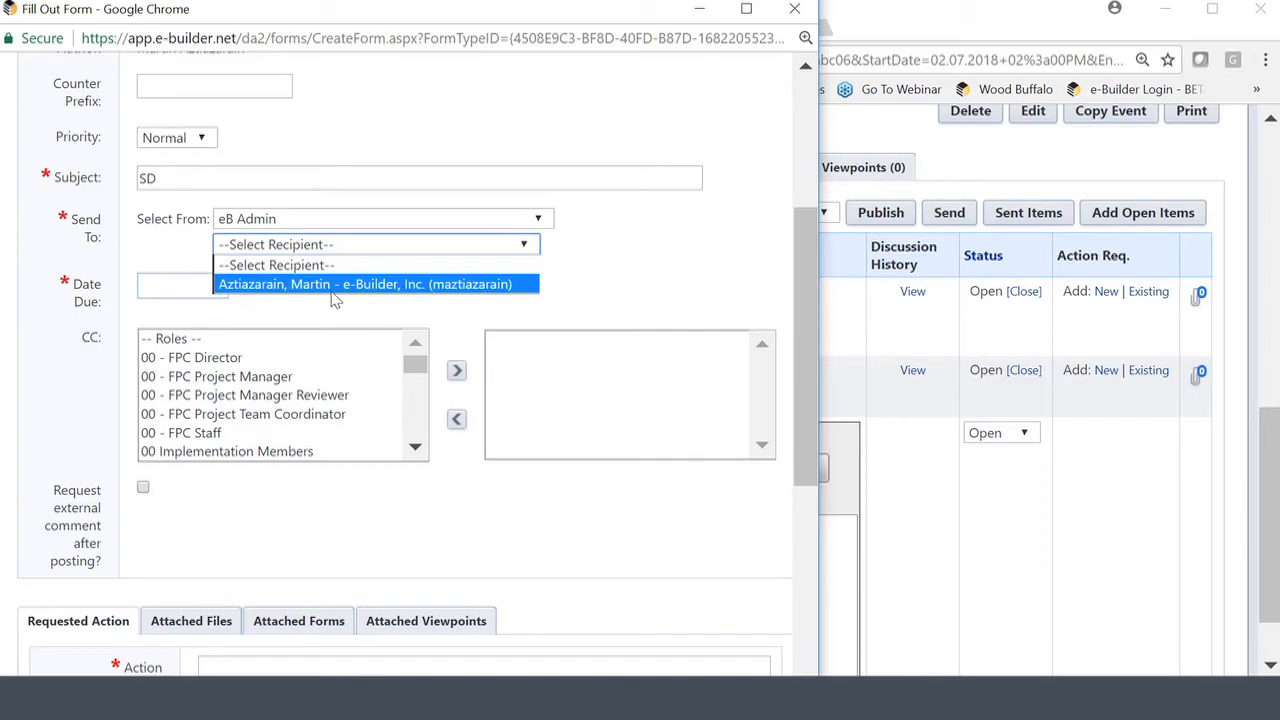
{"action": "left_click", "coordinate": [280, 286]}
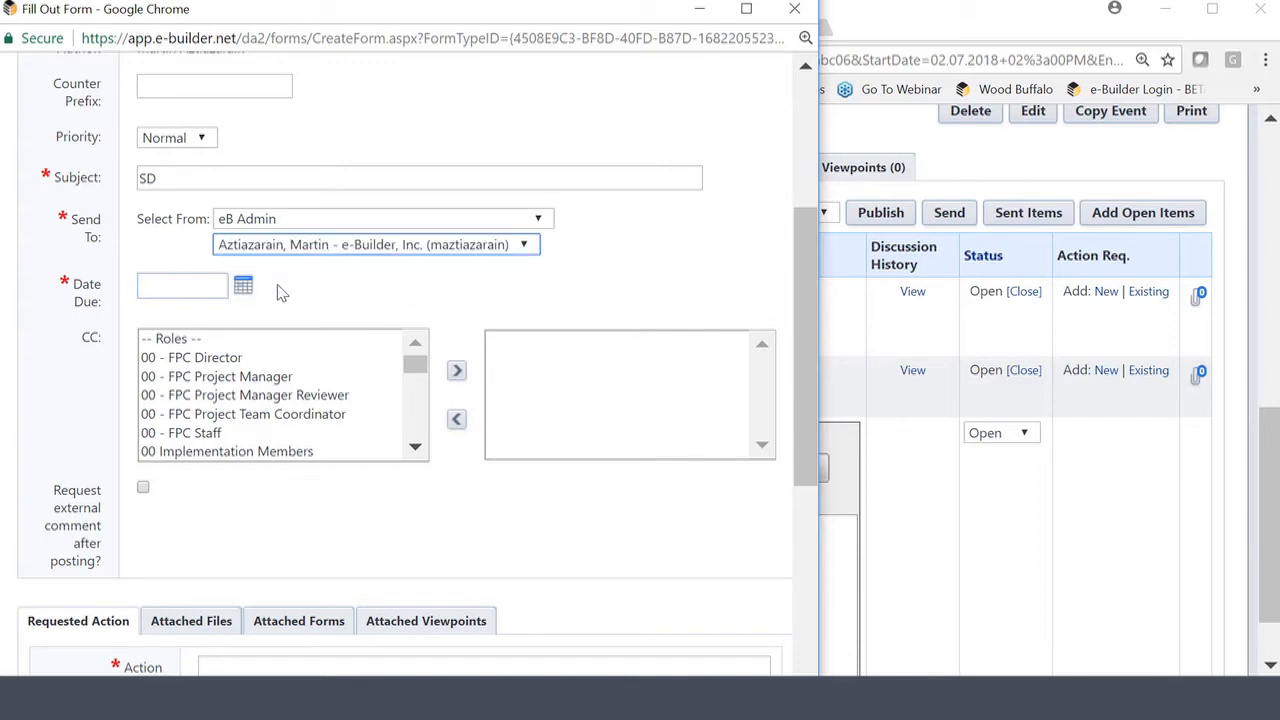
Set the due date to 02.09.2018, request 'What I need done', and post the form.
{"action": "left_click", "coordinate": [241, 287]}
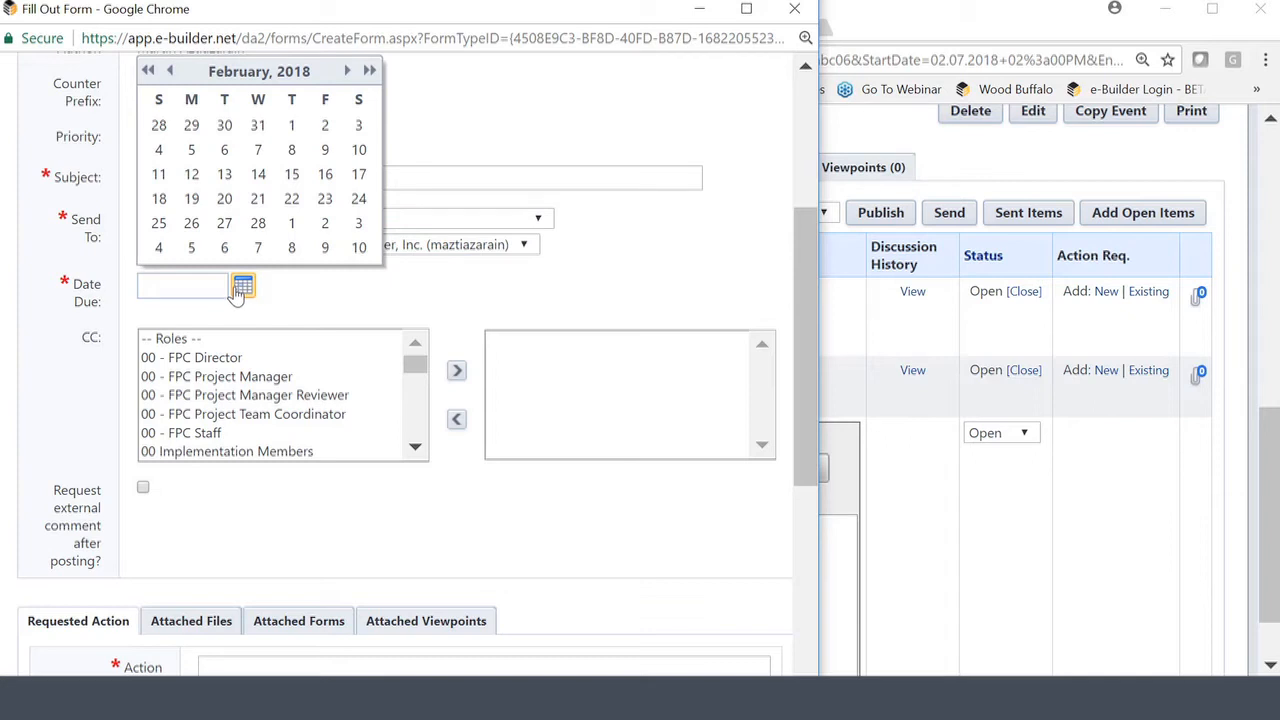
{"action": "left_click", "coordinate": [325, 149]}
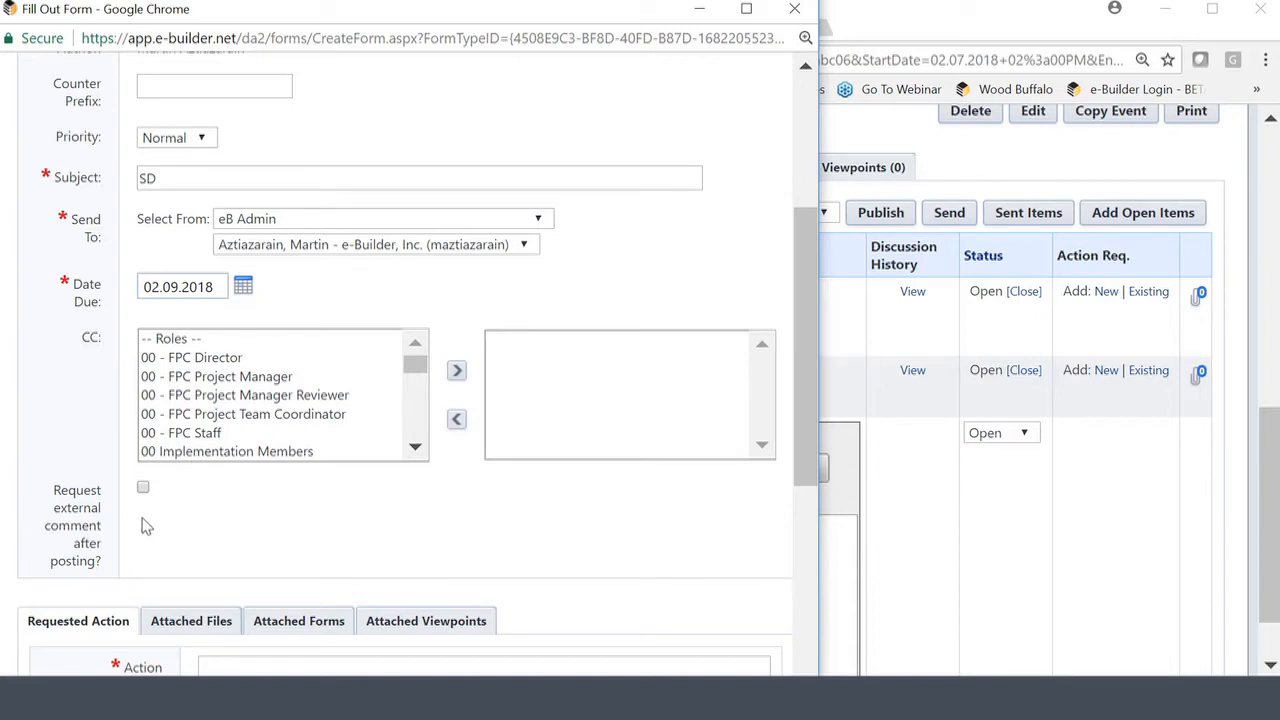
{"action": "left_click_drag", "start_coordinate": [53, 490], "coordinate": [100, 564]}
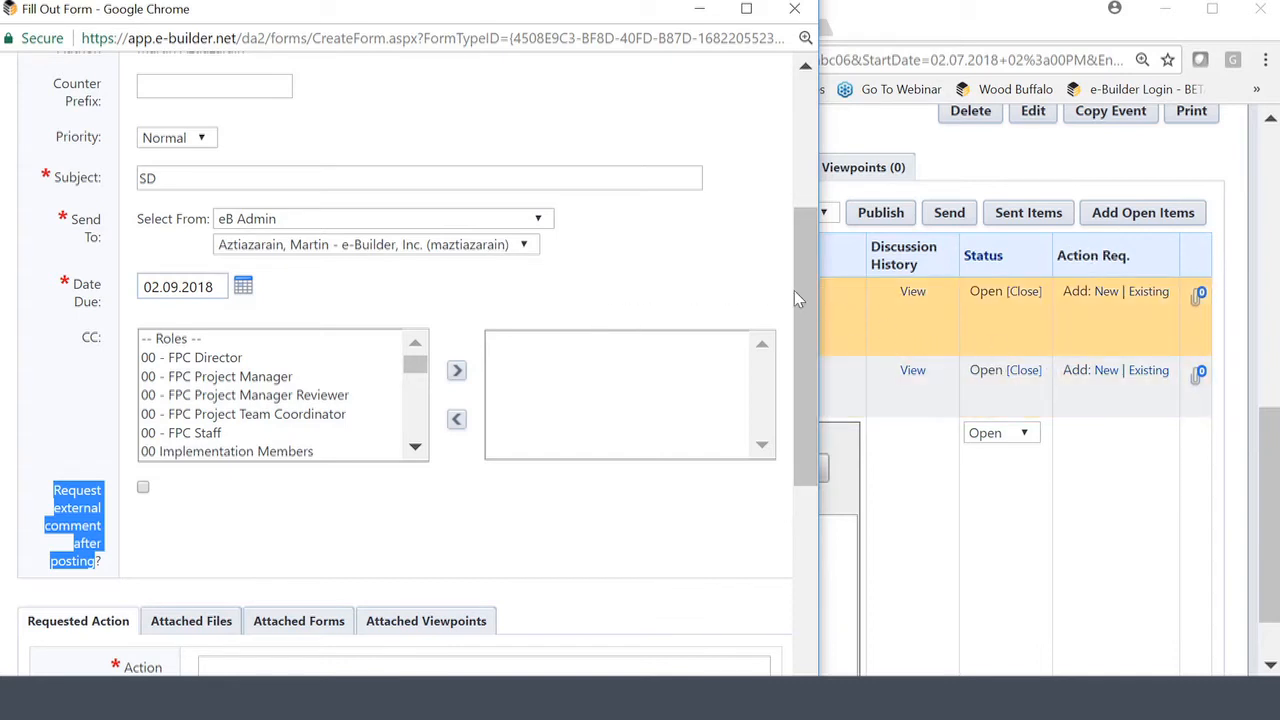
{"action": "left_click_drag", "start_coordinate": [808, 237], "coordinate": [808, 410]}
{"action": "left_click", "coordinate": [375, 309]}
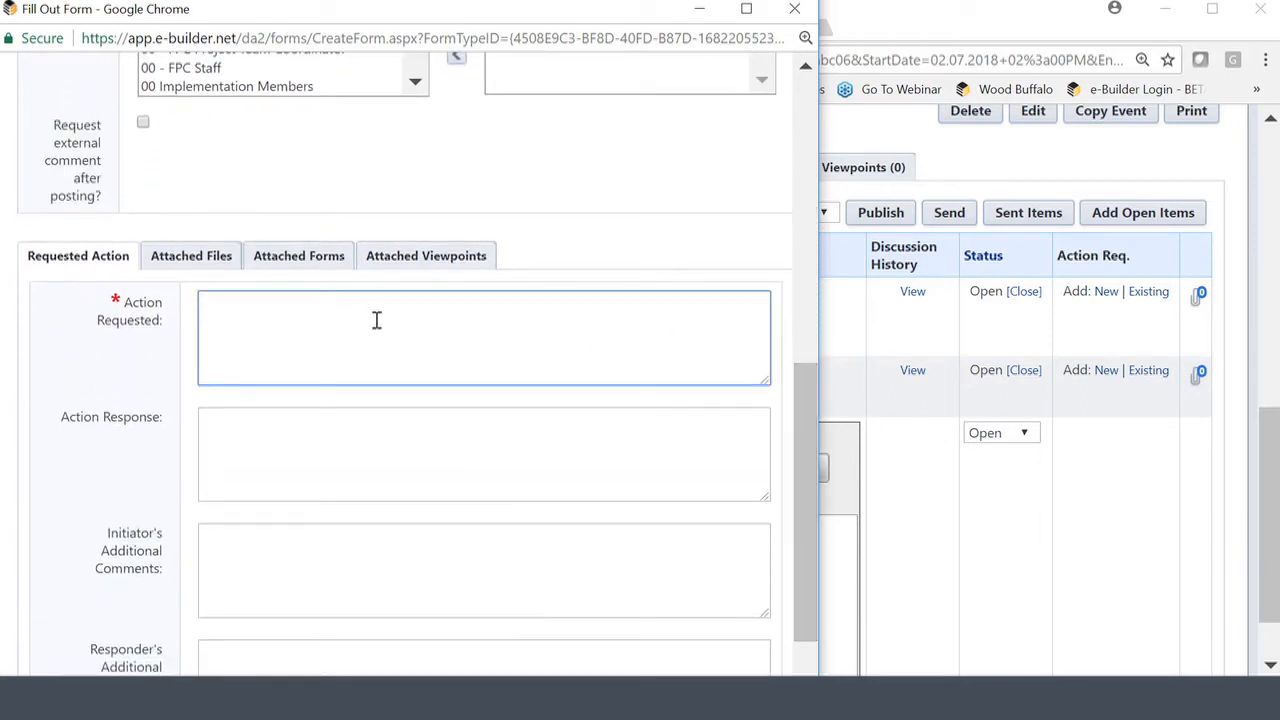
{"action": "type", "text": "What I need done"}
{"action": "scroll", "coordinate": [634, 366], "scroll_direction": "up", "scroll_amount": 3}
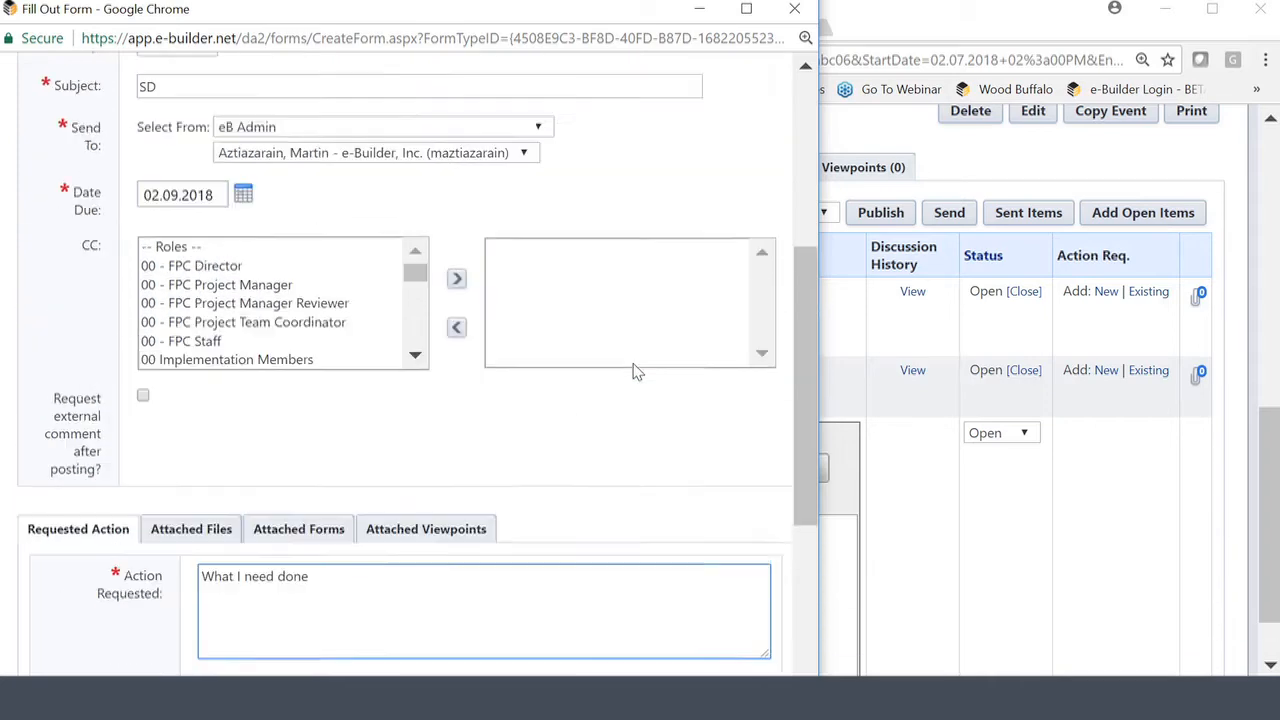
{"action": "scroll", "coordinate": [634, 366], "scroll_direction": "up", "scroll_amount": 4}
{"action": "left_click", "coordinate": [558, 195]}
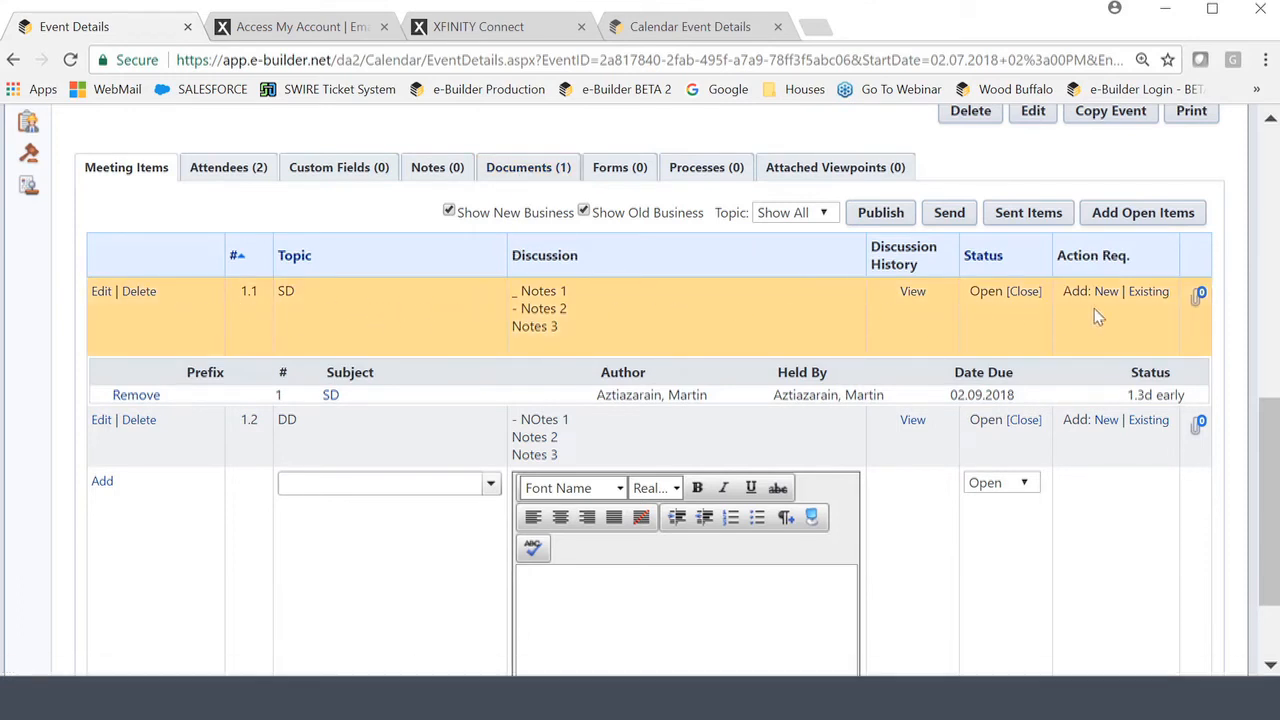
Open the Attached Documents list for meeting item 1.1 via its paperclip icon.
{"action": "left_click", "coordinate": [1199, 298]}
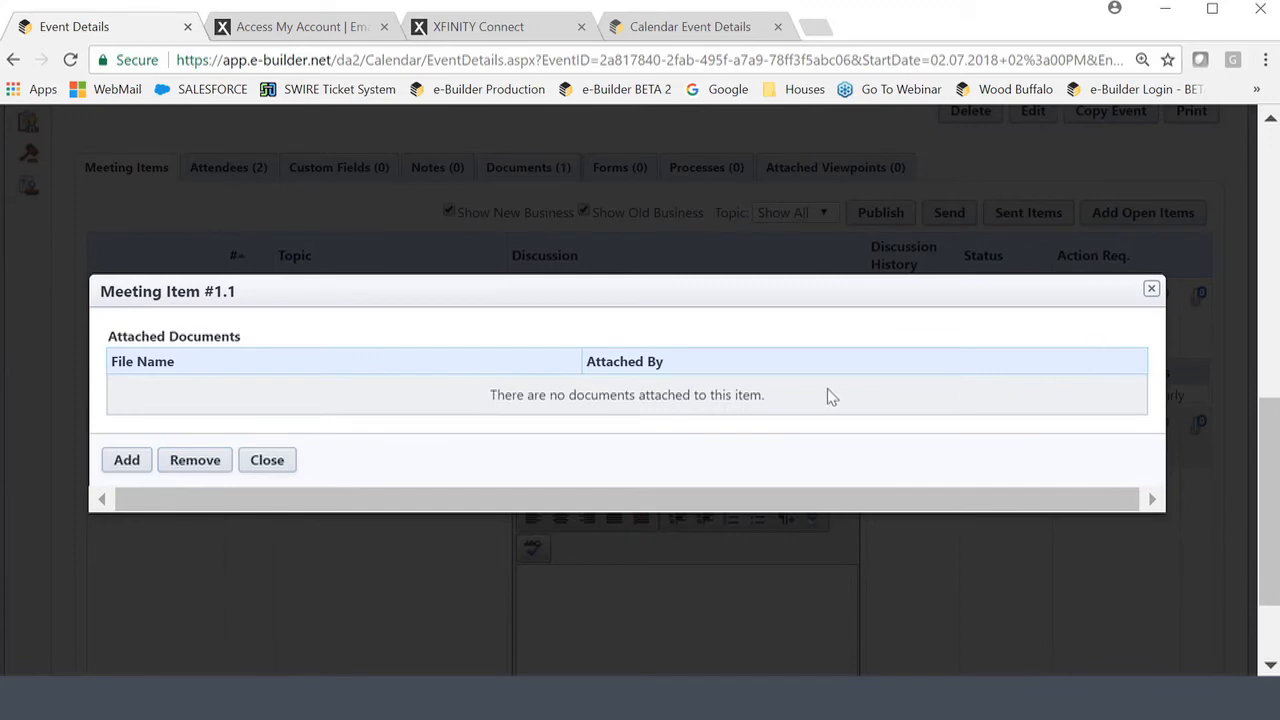
Upload 20170226_105515_resized_resized.jpg to the Documents folder, attach it to item 1.1, and close the dialogs.
{"action": "left_click", "coordinate": [130, 468]}
{"action": "left_click", "coordinate": [390, 405]}
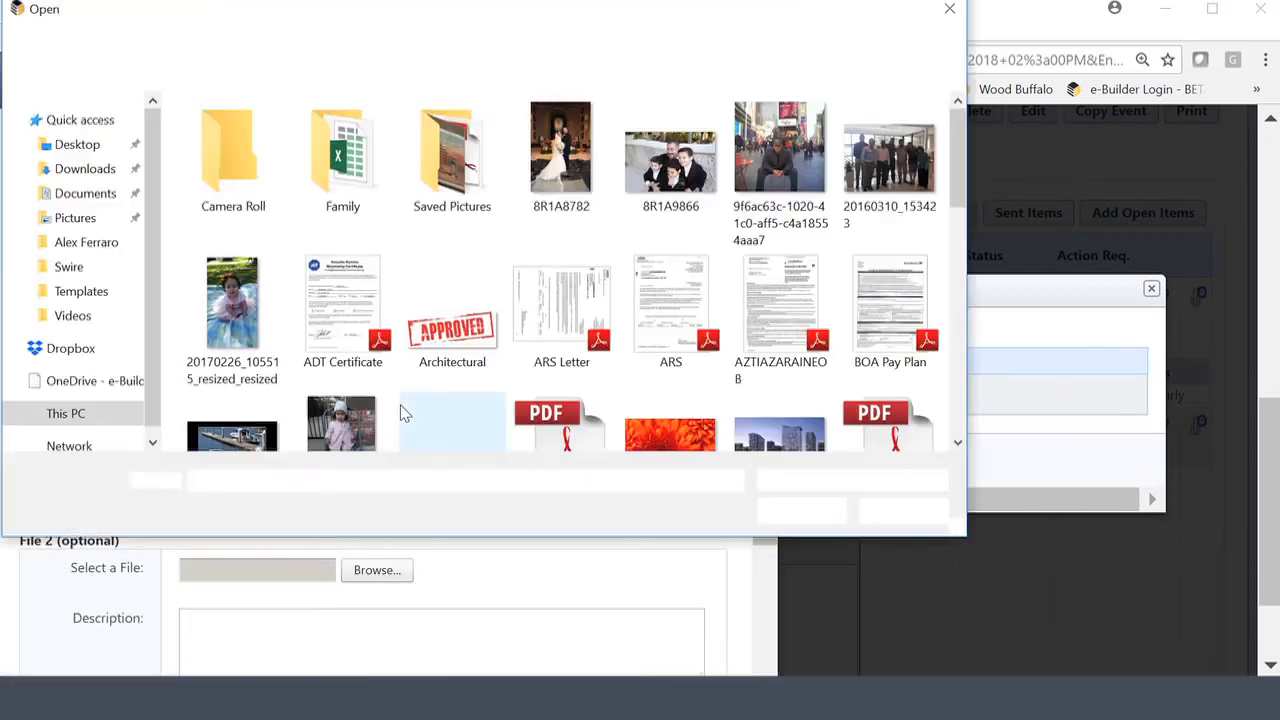
{"action": "double_click", "coordinate": [232, 330]}
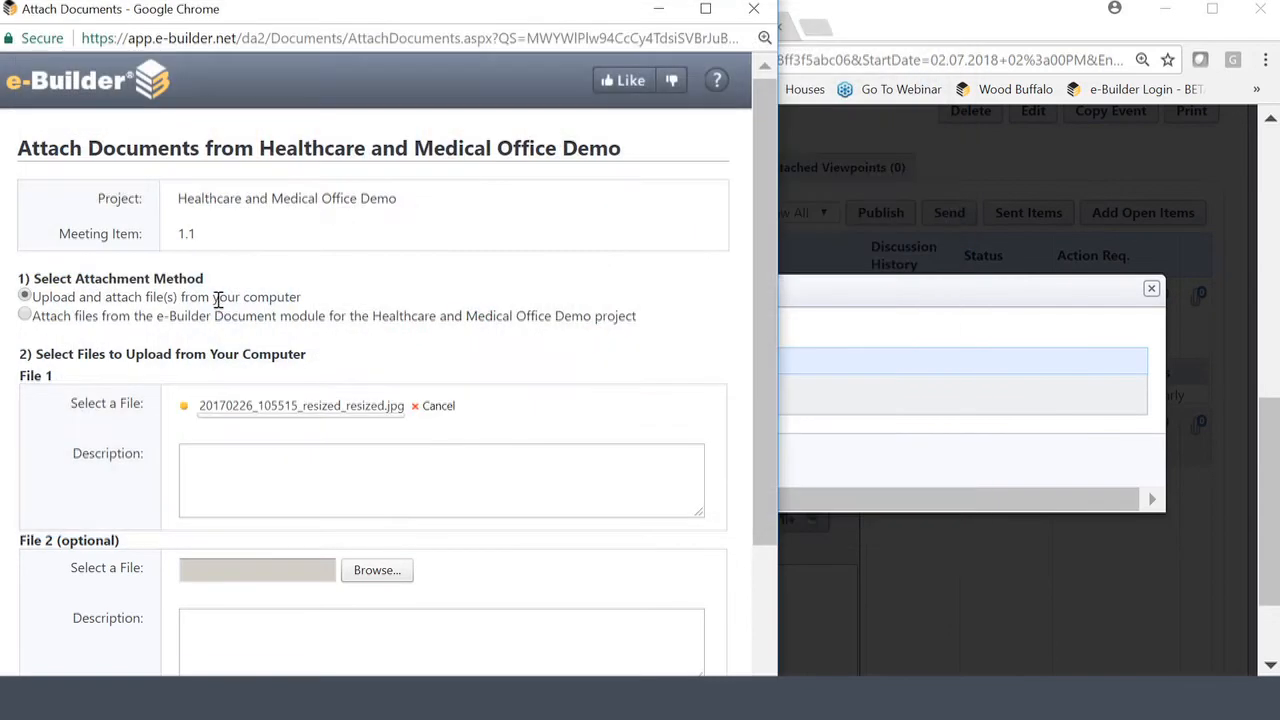
{"action": "scroll", "coordinate": [603, 362], "scroll_direction": "down", "scroll_amount": 2}
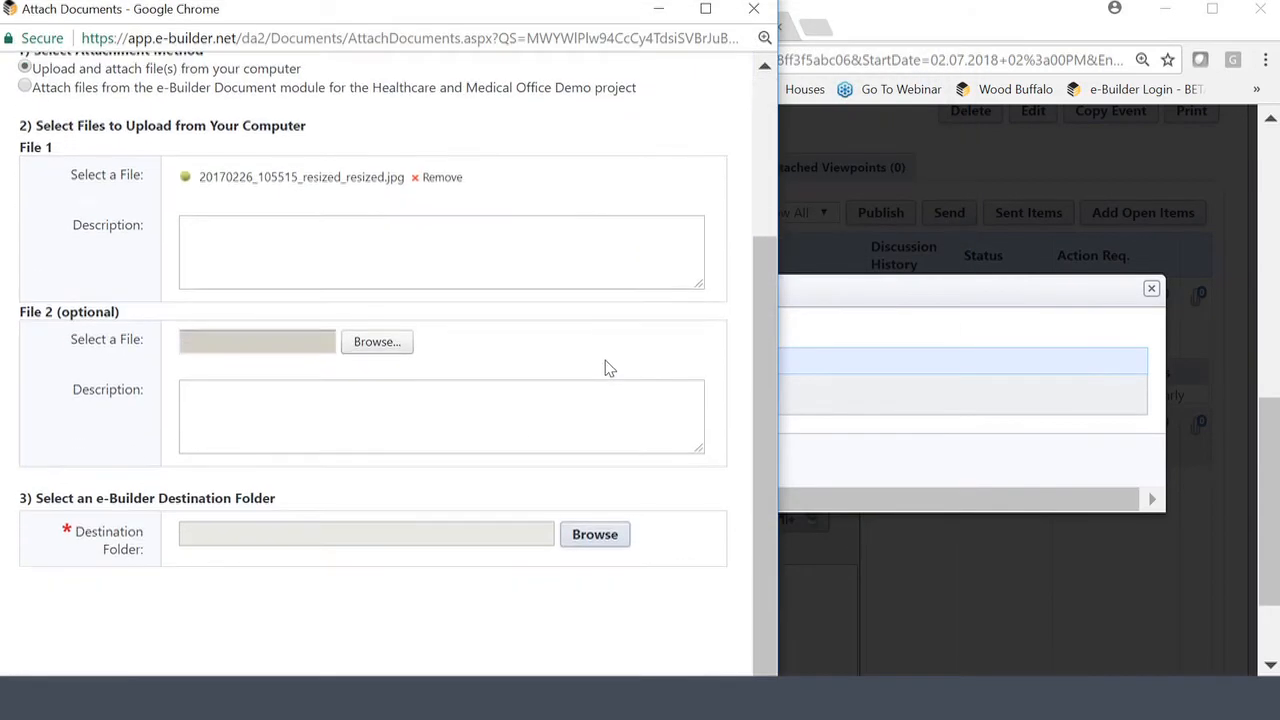
{"action": "left_click", "coordinate": [595, 535]}
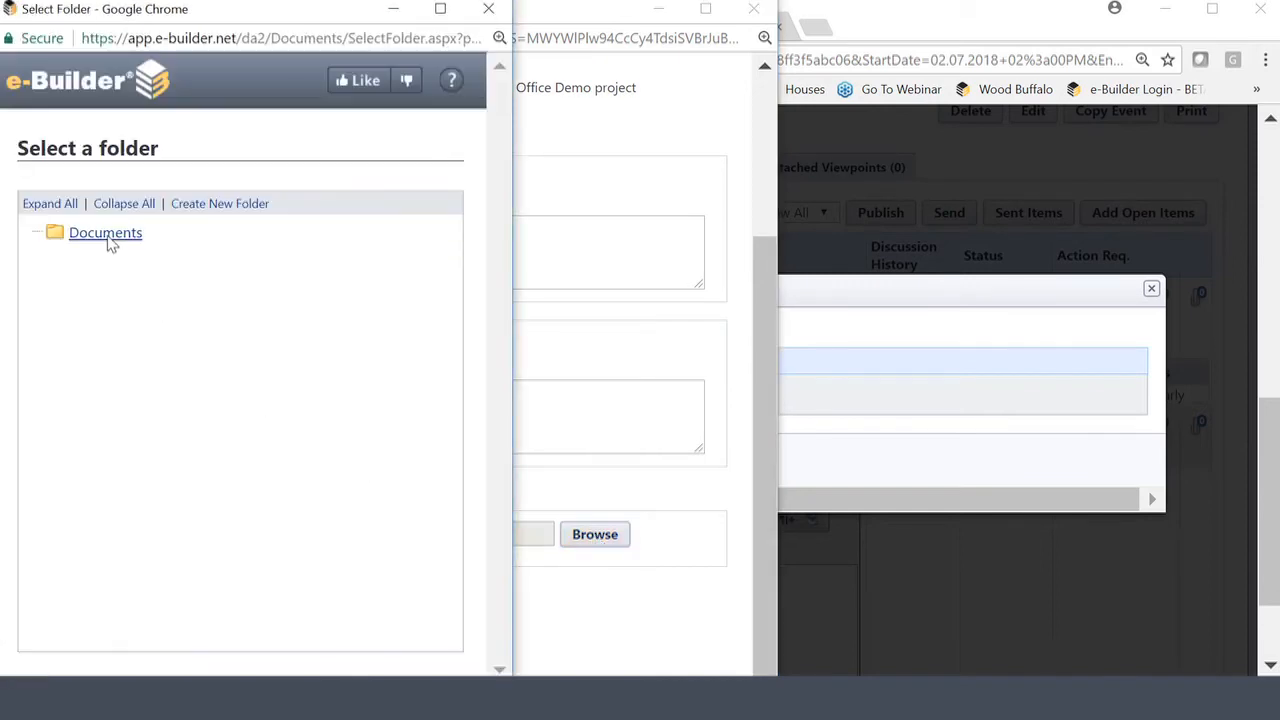
{"action": "left_click", "coordinate": [109, 242]}
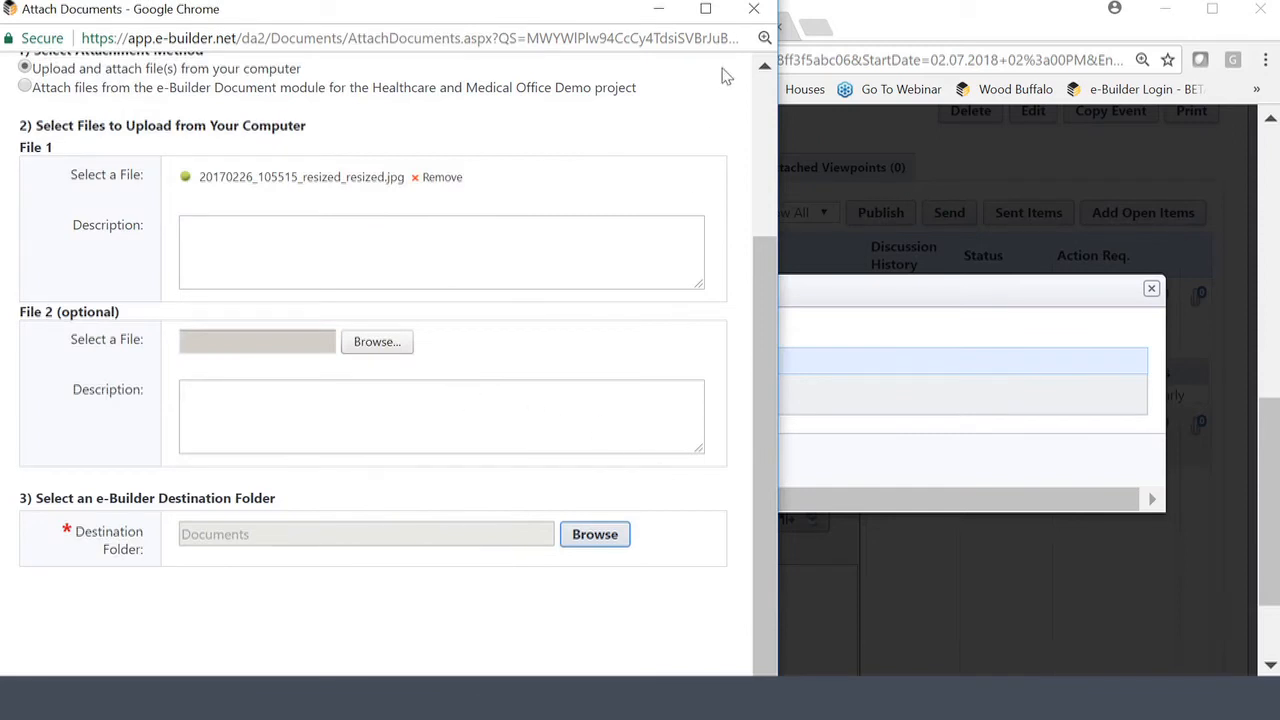
{"action": "left_click", "coordinate": [705, 8]}
{"action": "scroll", "coordinate": [1030, 450], "scroll_direction": "down", "scroll_amount": 1}
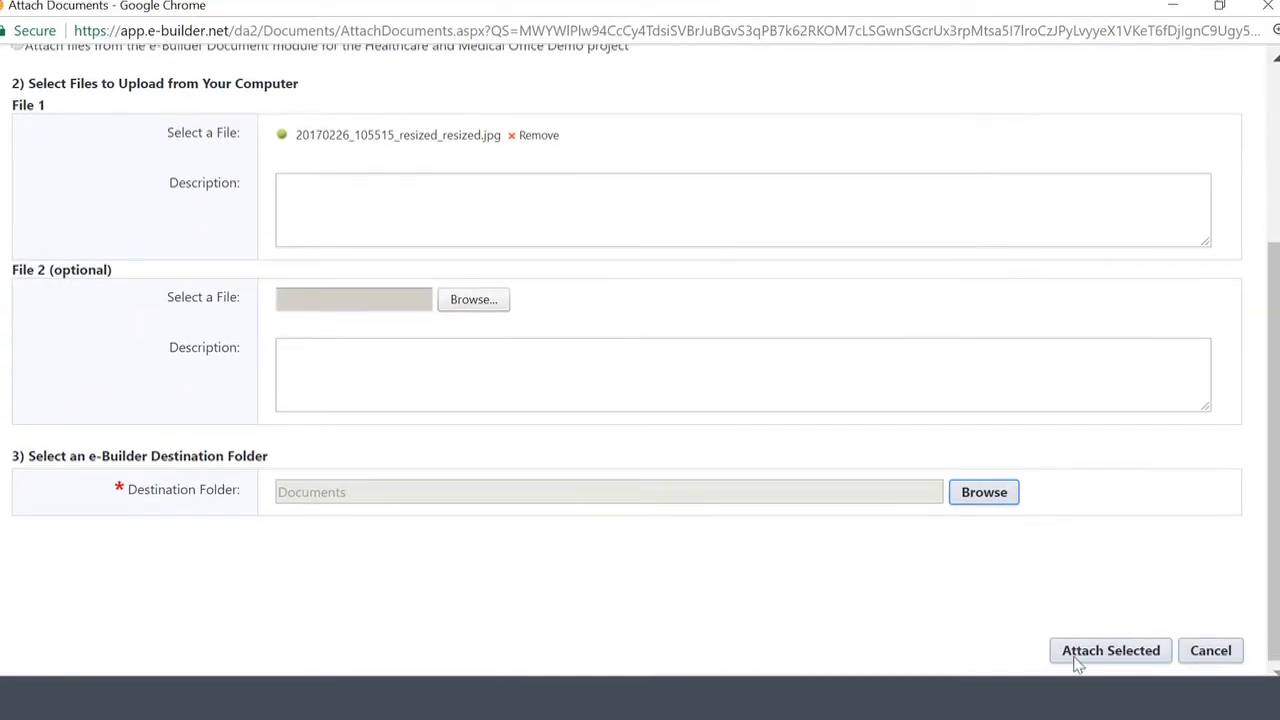
{"action": "left_click", "coordinate": [1078, 658]}
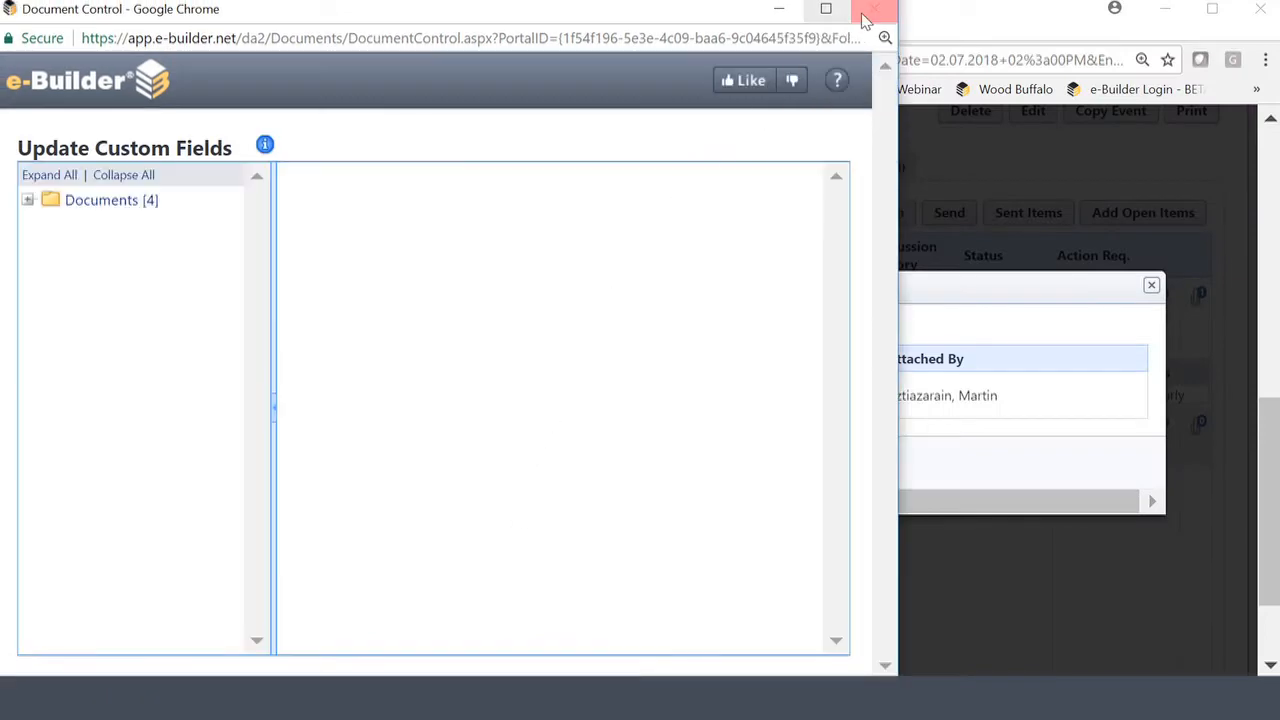
{"action": "left_click", "coordinate": [864, 20]}
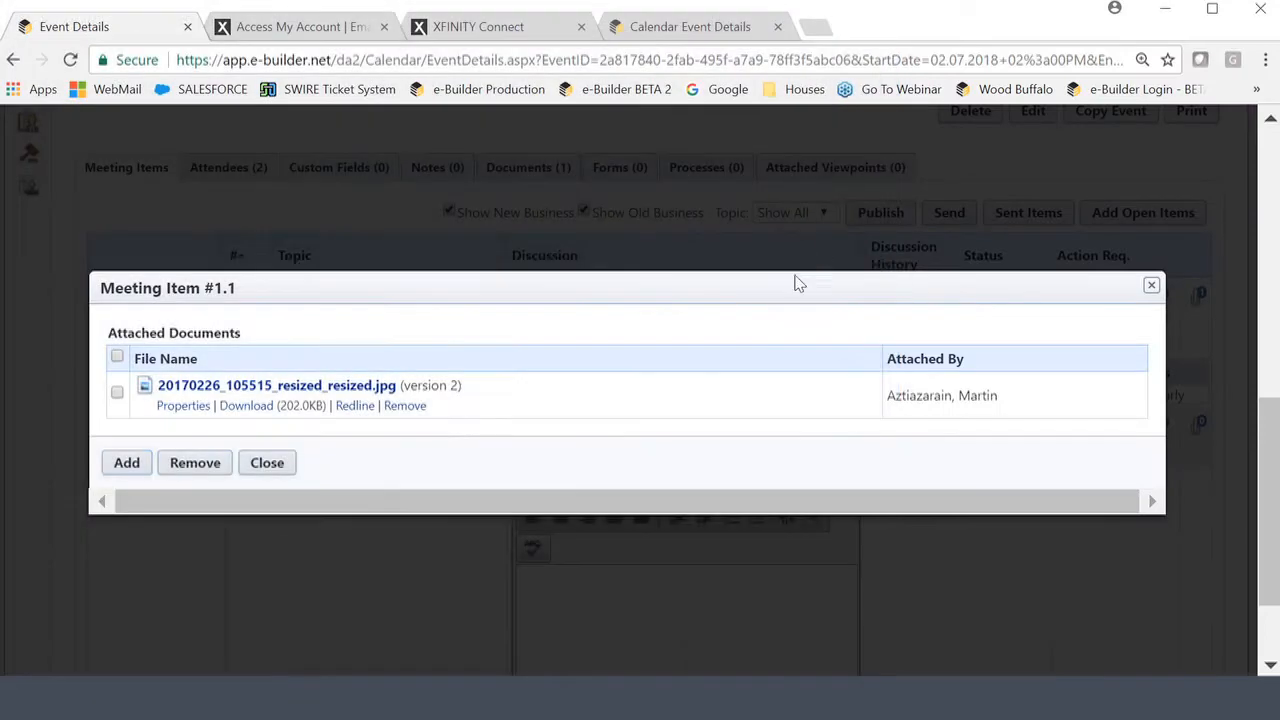
{"action": "left_click", "coordinate": [262, 464]}
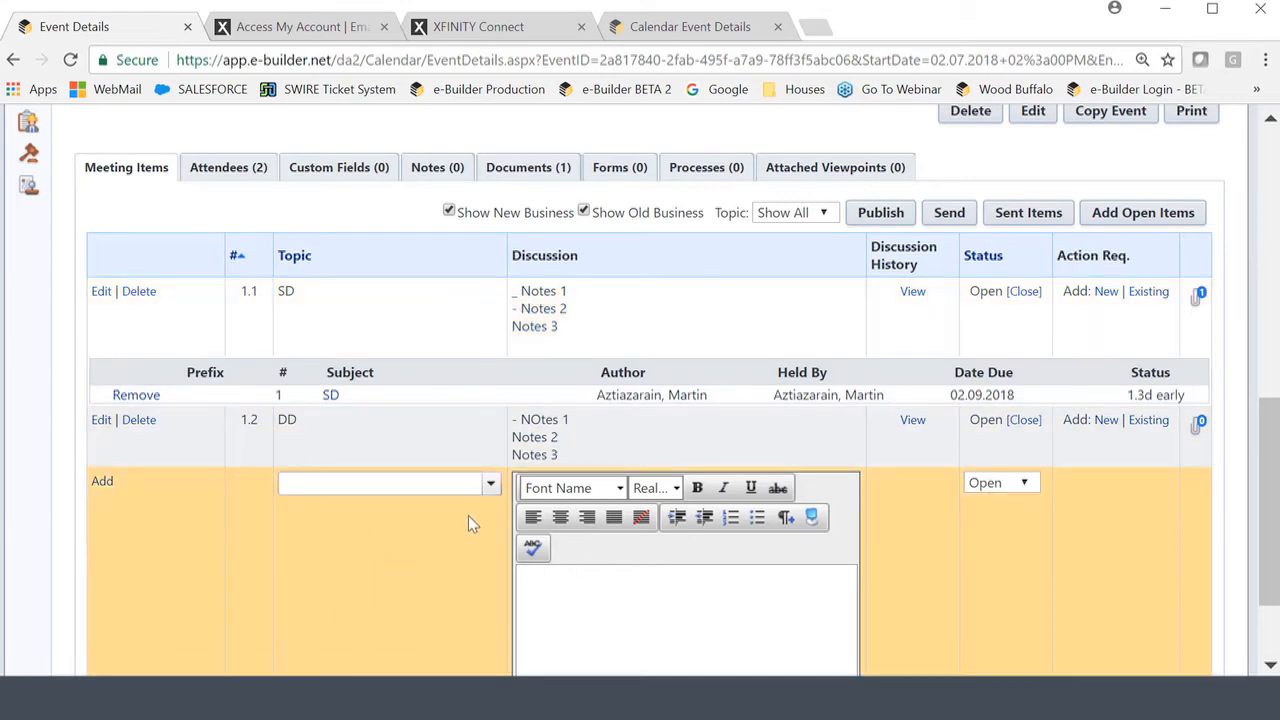
Add meeting item 1.3 with topic Schedule and discussion text 'Schedule'.
{"action": "left_click", "coordinate": [490, 484]}
{"action": "left_click", "coordinate": [400, 363]}
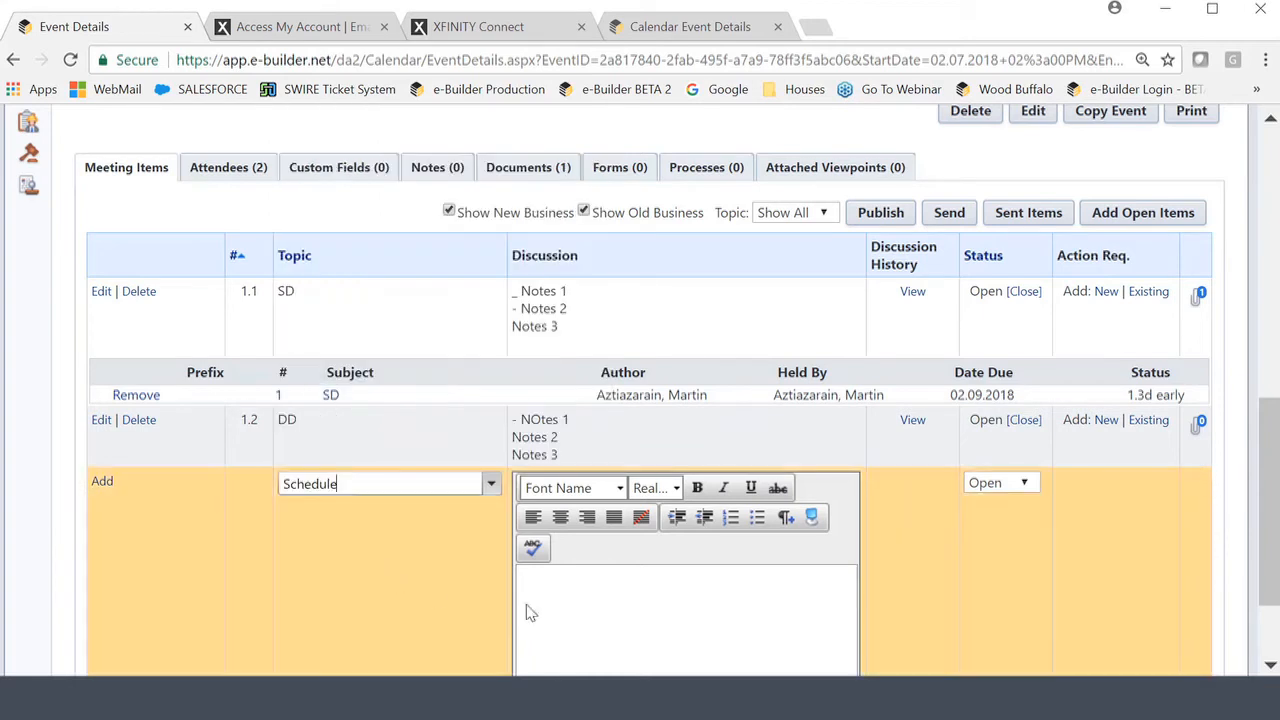
{"action": "left_click", "coordinate": [563, 592]}
{"action": "type", "text": "Sce"}
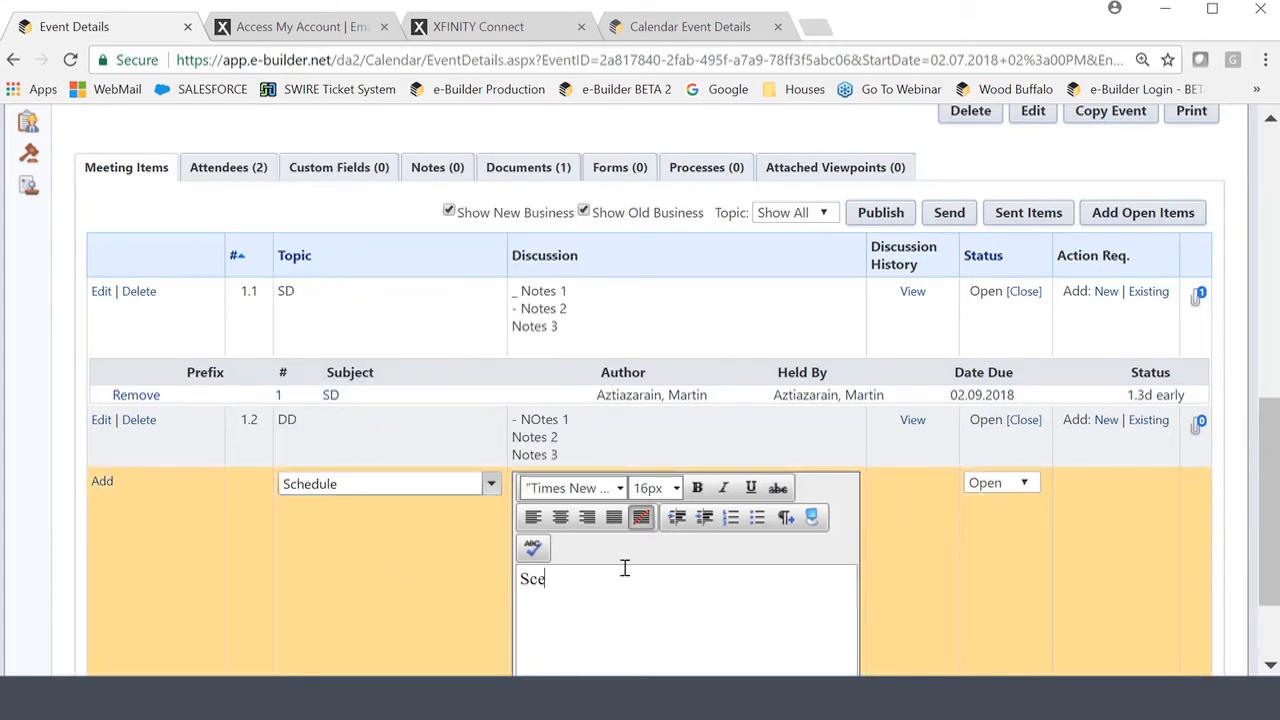
{"action": "key", "text": "BackSpace"}
{"action": "type", "text": "hedule"}
{"action": "left_click", "coordinate": [102, 481]}
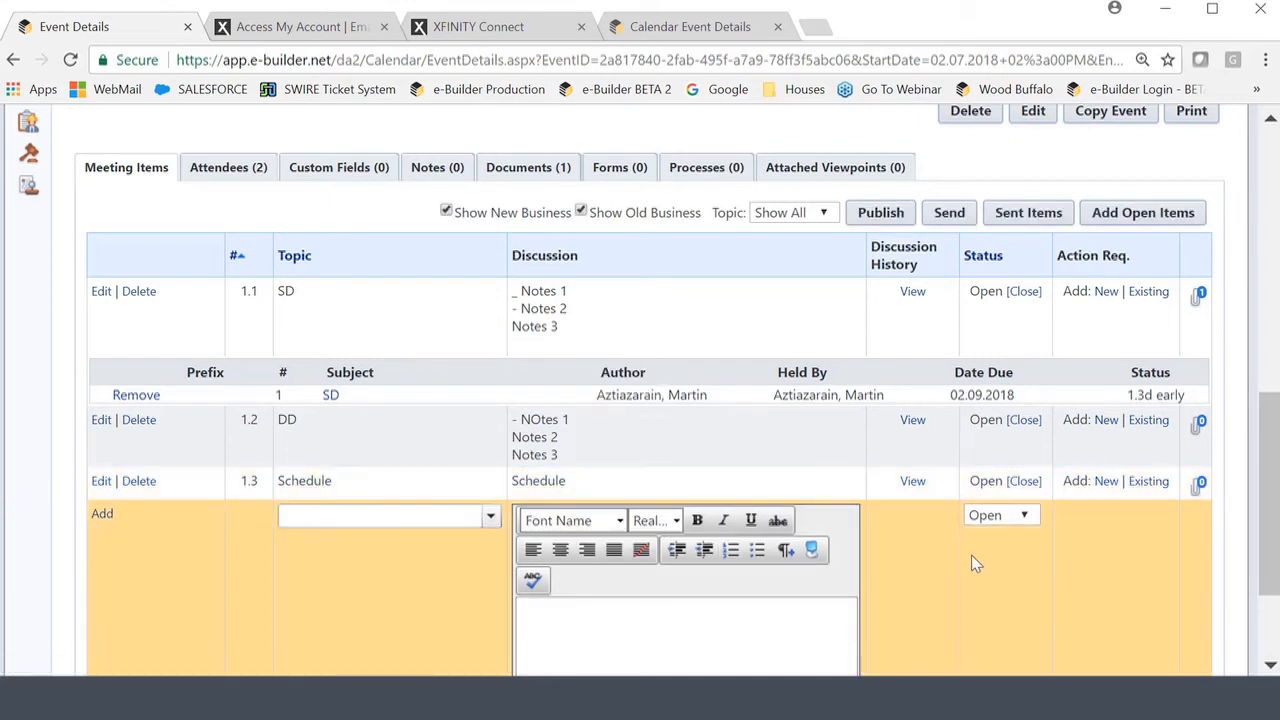
{"action": "scroll", "coordinate": [954, 566], "scroll_direction": "down", "scroll_amount": 3}
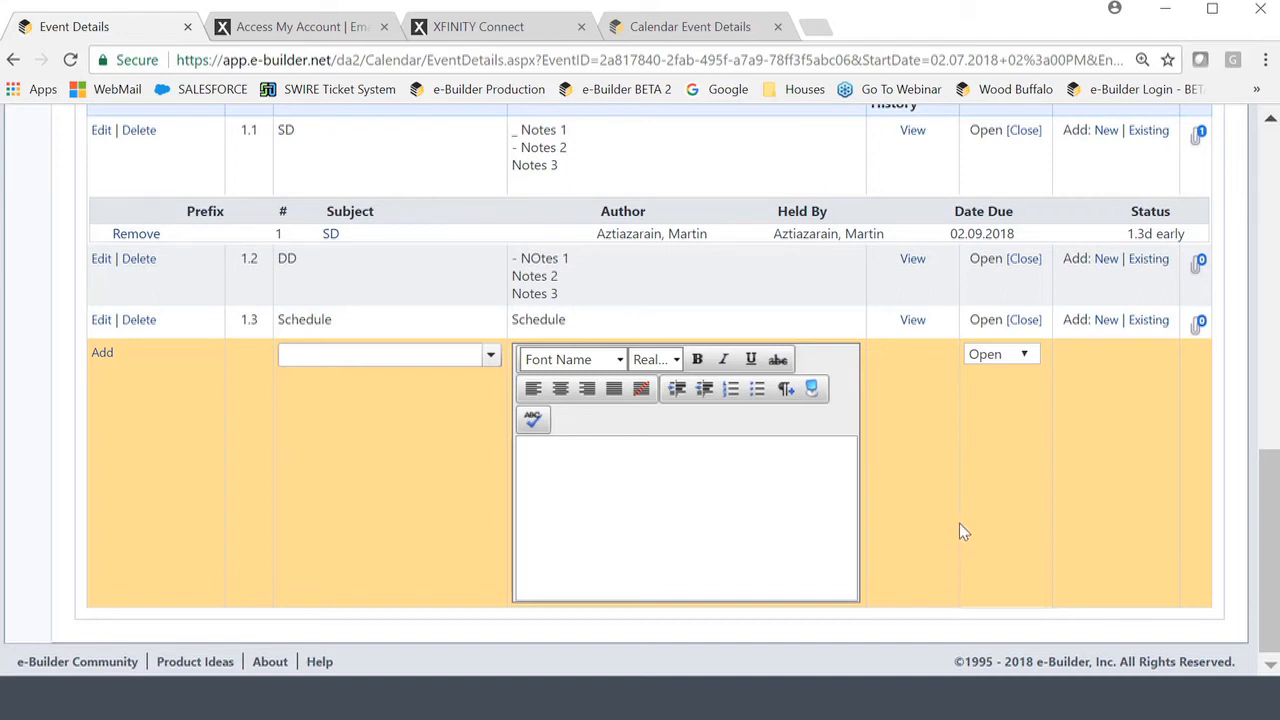
{"action": "scroll", "coordinate": [959, 530], "scroll_direction": "up", "scroll_amount": 3}
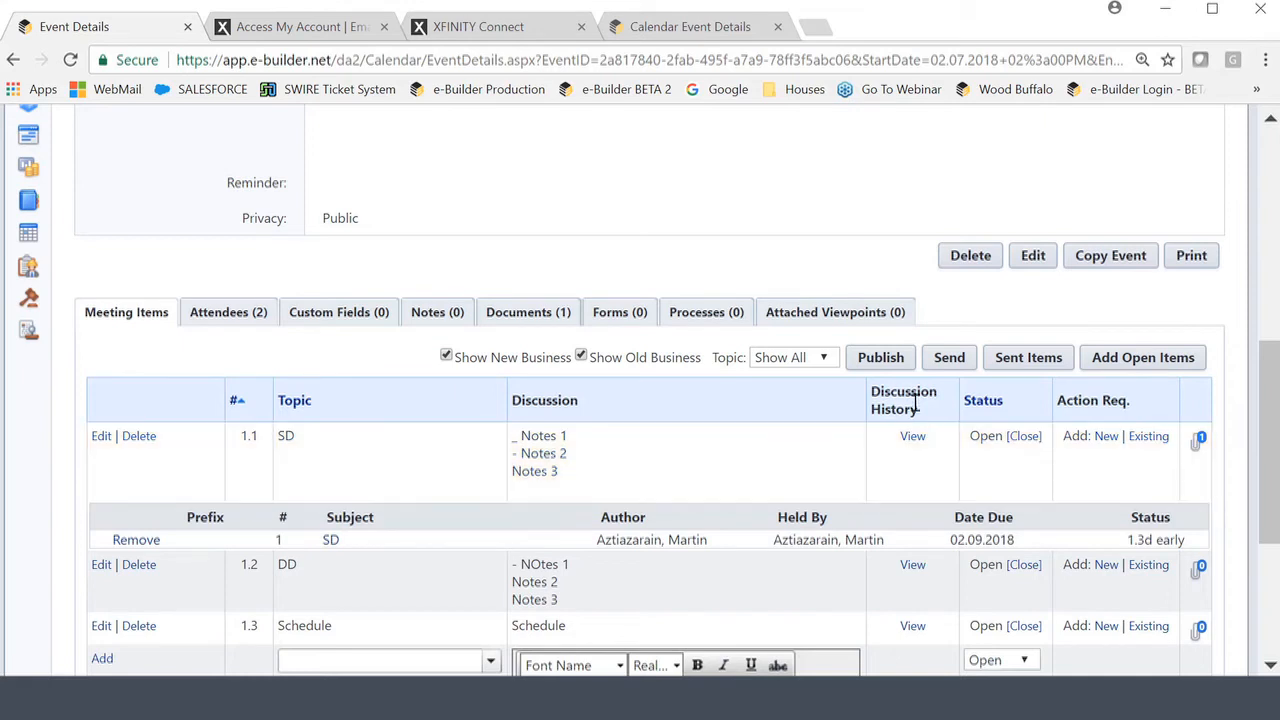
Start sending the minutes and add both meeting attendees as recipients.
{"action": "left_click", "coordinate": [950, 362]}
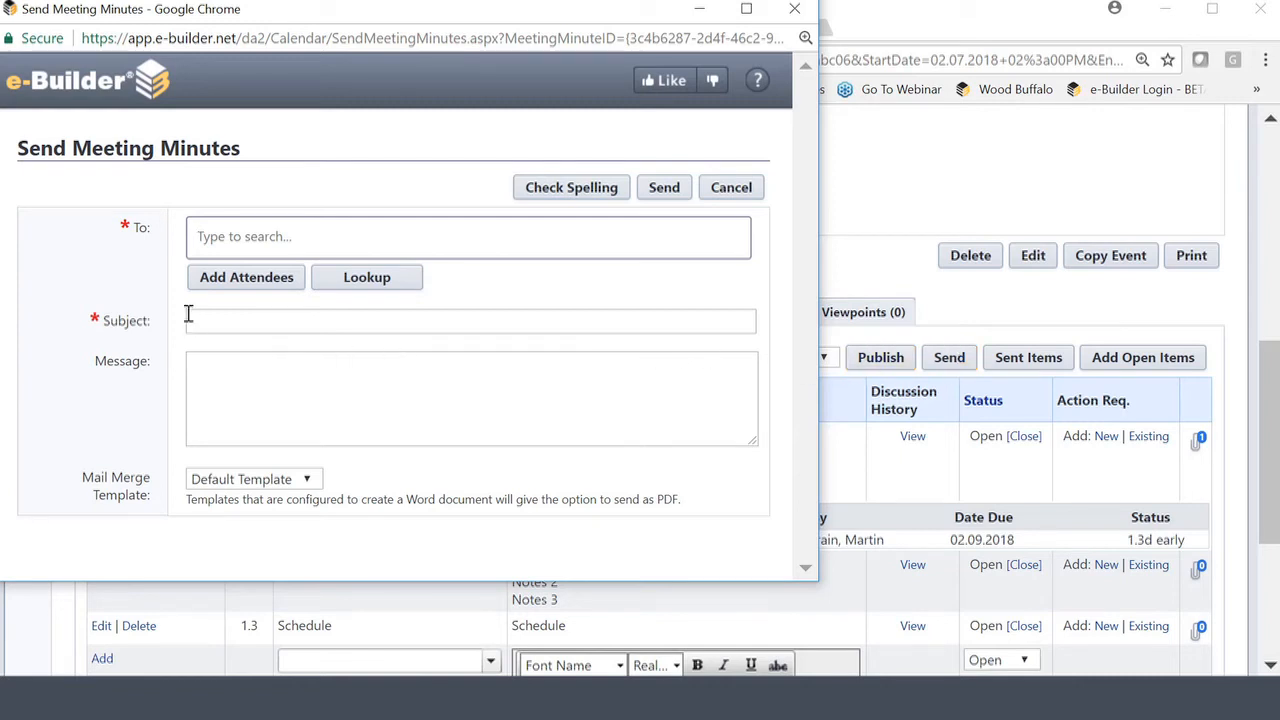
{"action": "left_click", "coordinate": [222, 284]}
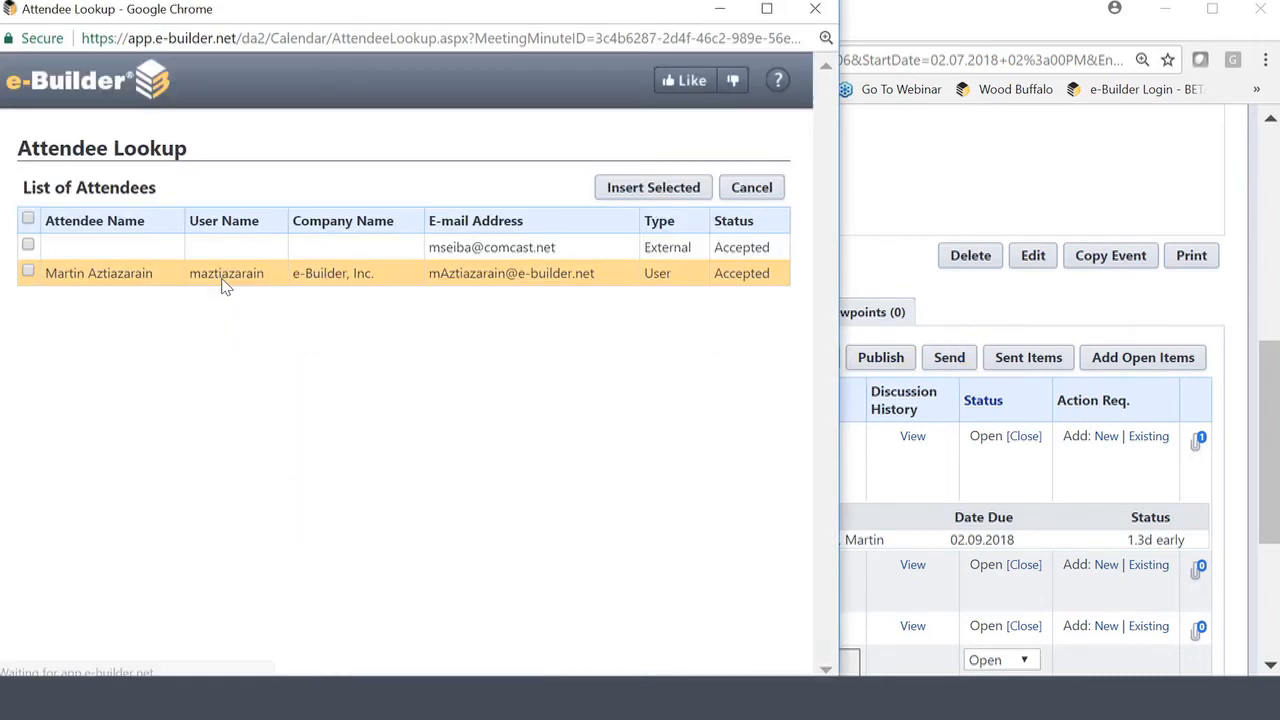
{"action": "left_click", "coordinate": [28, 248]}
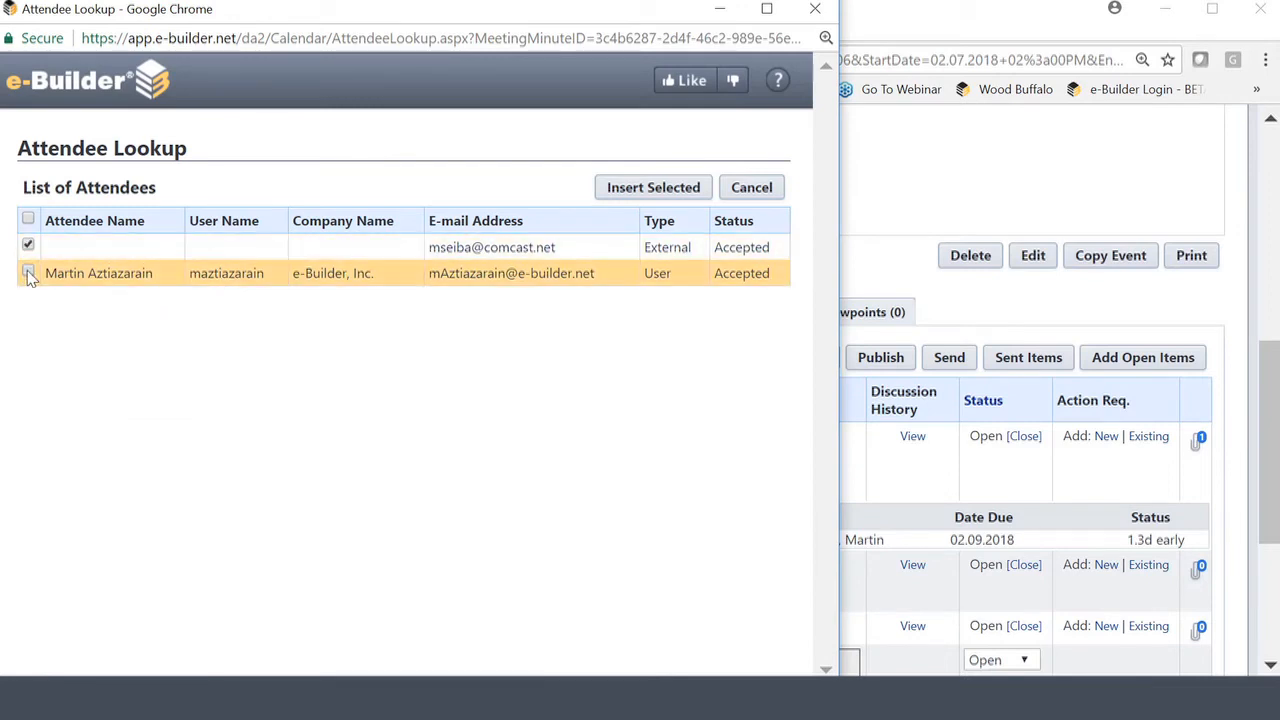
{"action": "left_click", "coordinate": [28, 272]}
{"action": "left_click", "coordinate": [650, 190]}
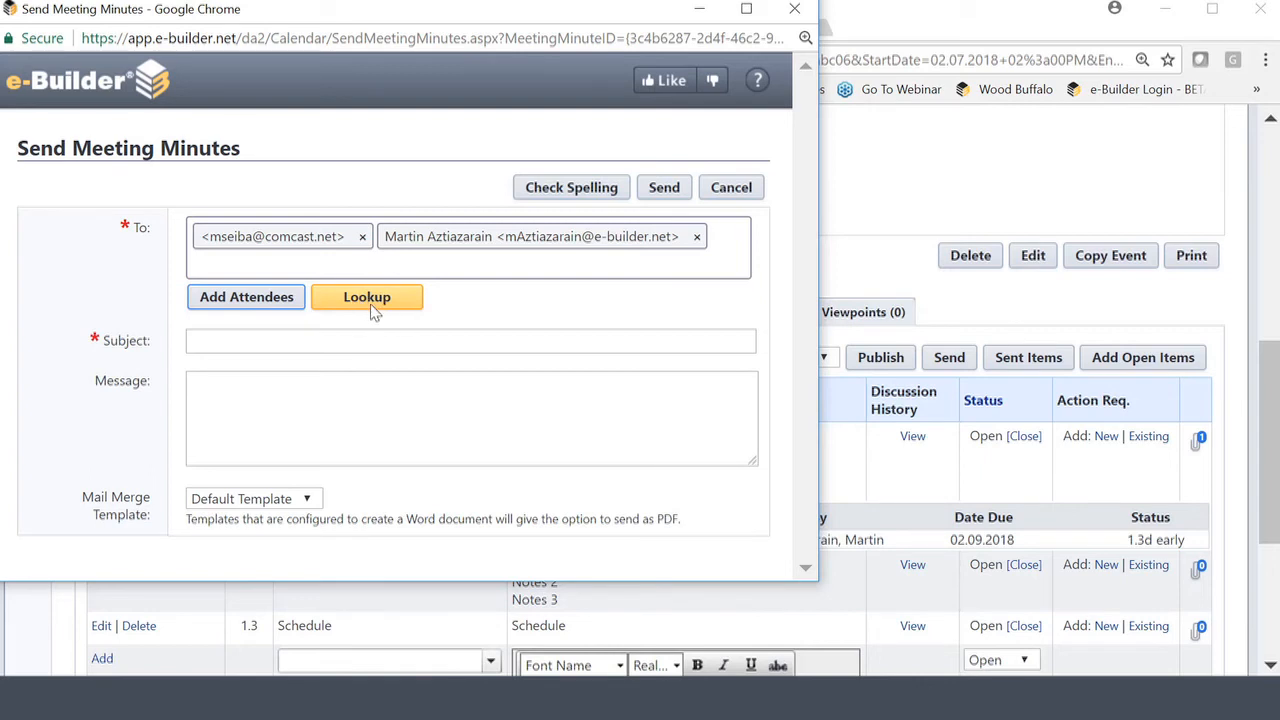
Add one extra recipient by entering their e-mail address in the To field.
{"action": "left_click", "coordinate": [343, 268]}
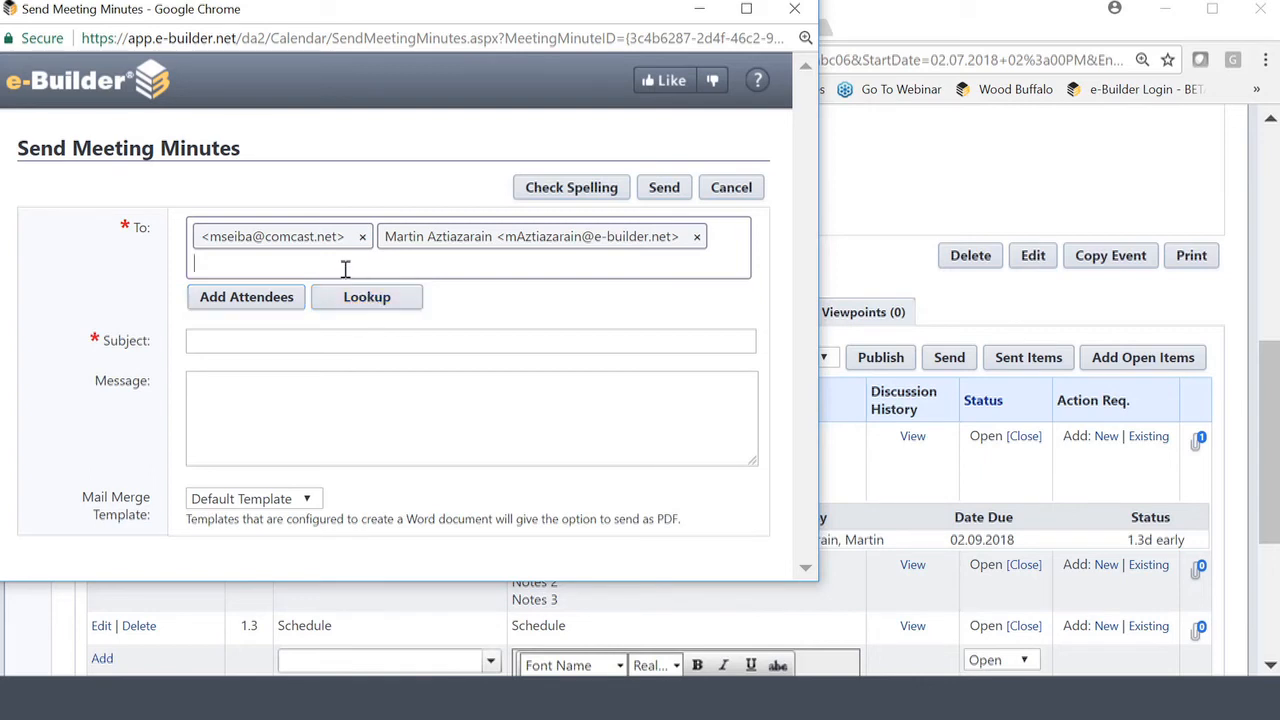
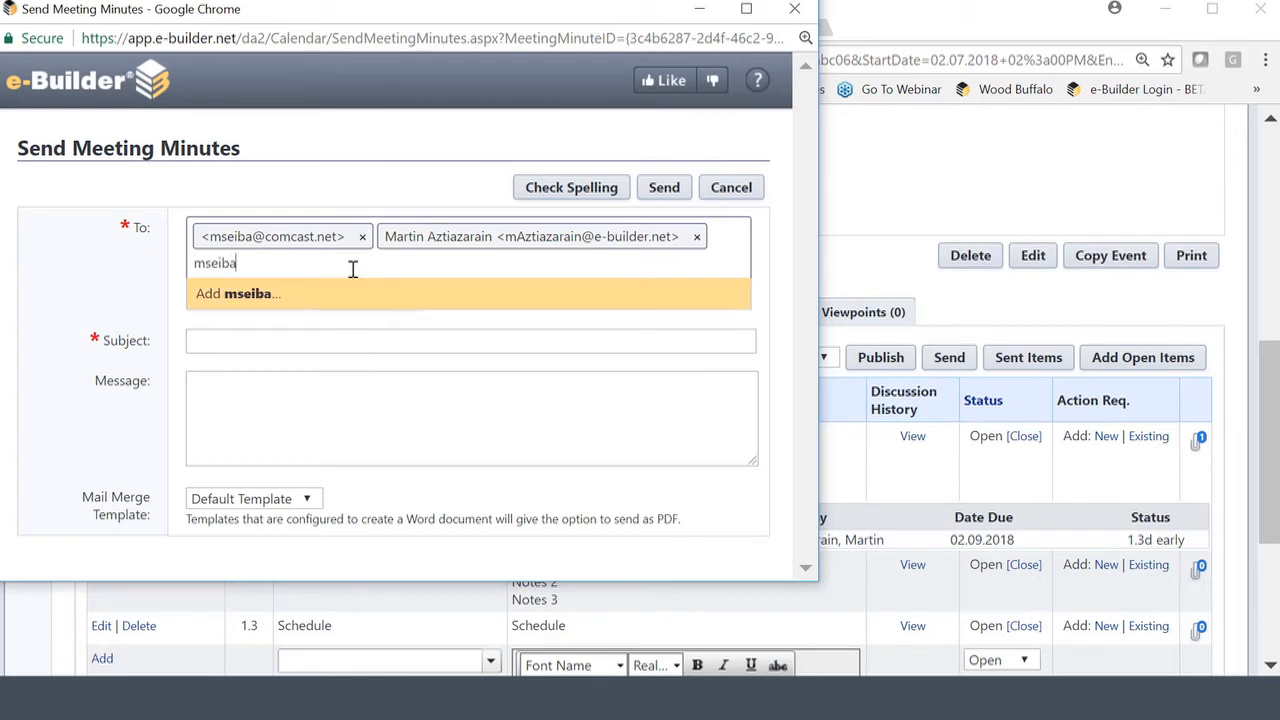
{"action": "key", "text": "Return"}
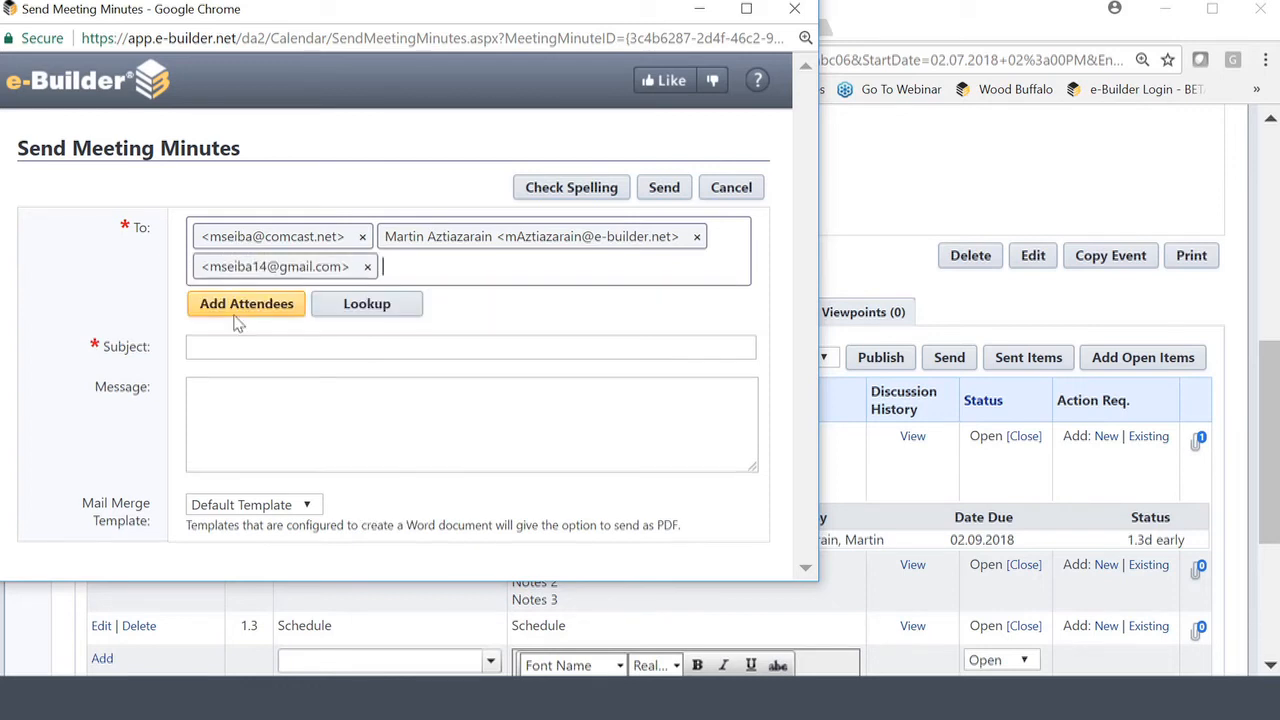
{"action": "left_click", "coordinate": [242, 346]}
Enter subject 'Headline' and message body 'Message' for the minutes e-mail.
{"action": "type", "text": "Headline"}
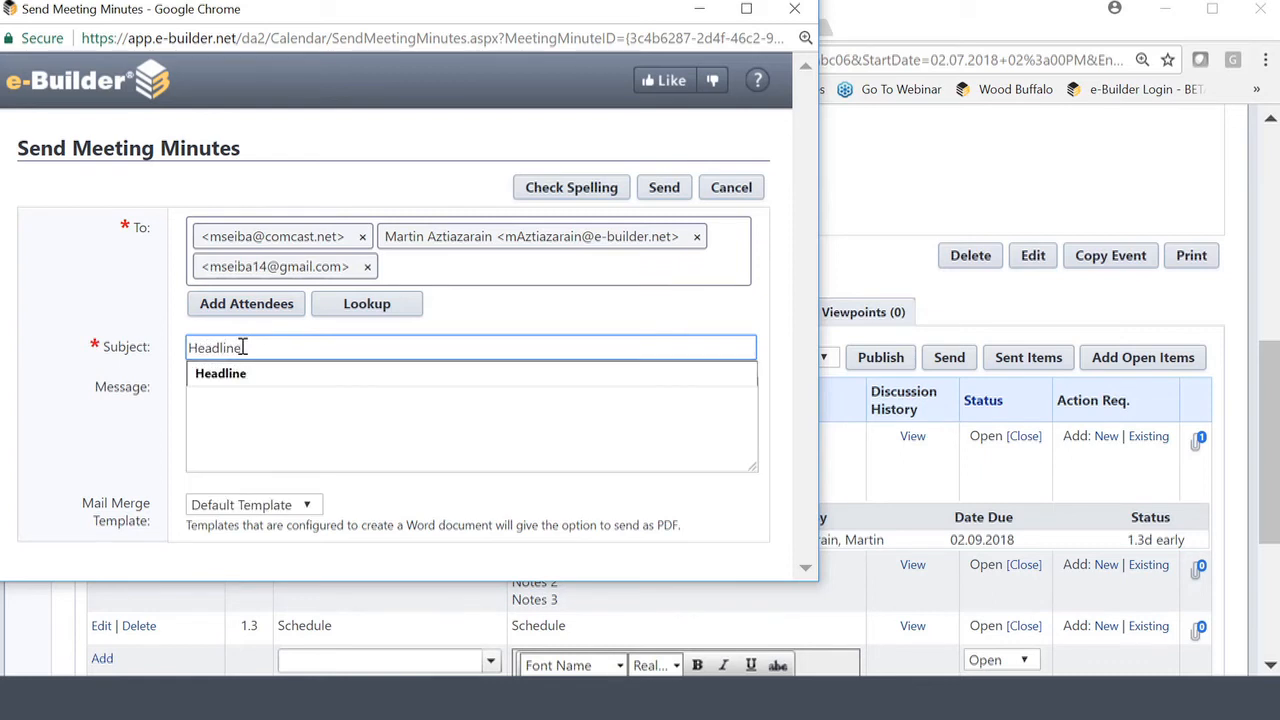
{"action": "left_click", "coordinate": [271, 414]}
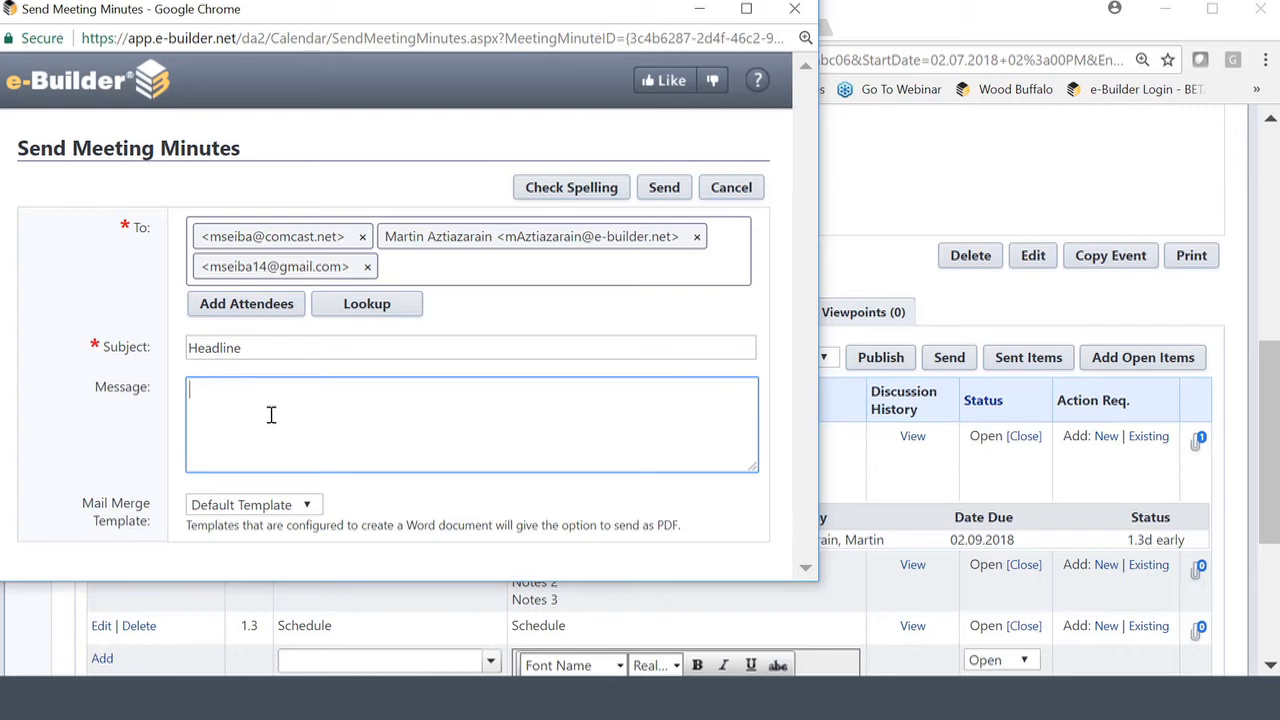
{"action": "type", "text": "Message"}
Send the minutes with the Default Template, then download them as a Word document and open it.
{"action": "left_click", "coordinate": [315, 510]}
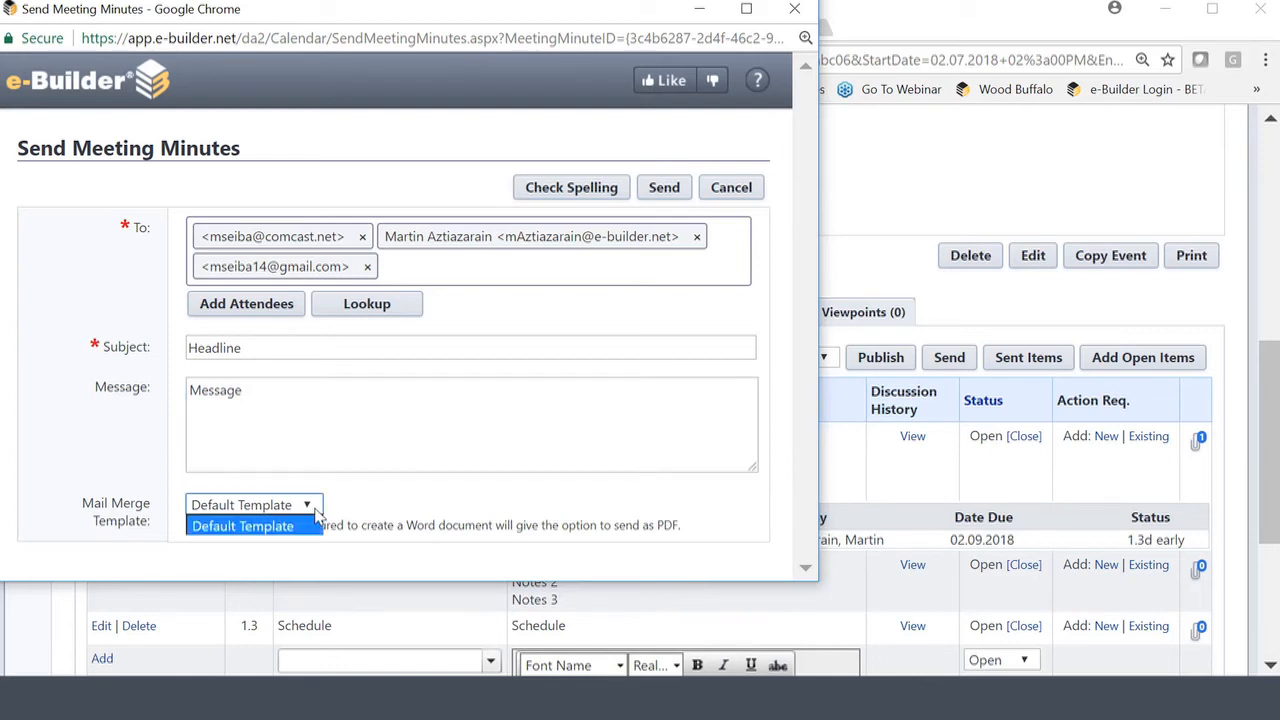
{"action": "left_click", "coordinate": [315, 509]}
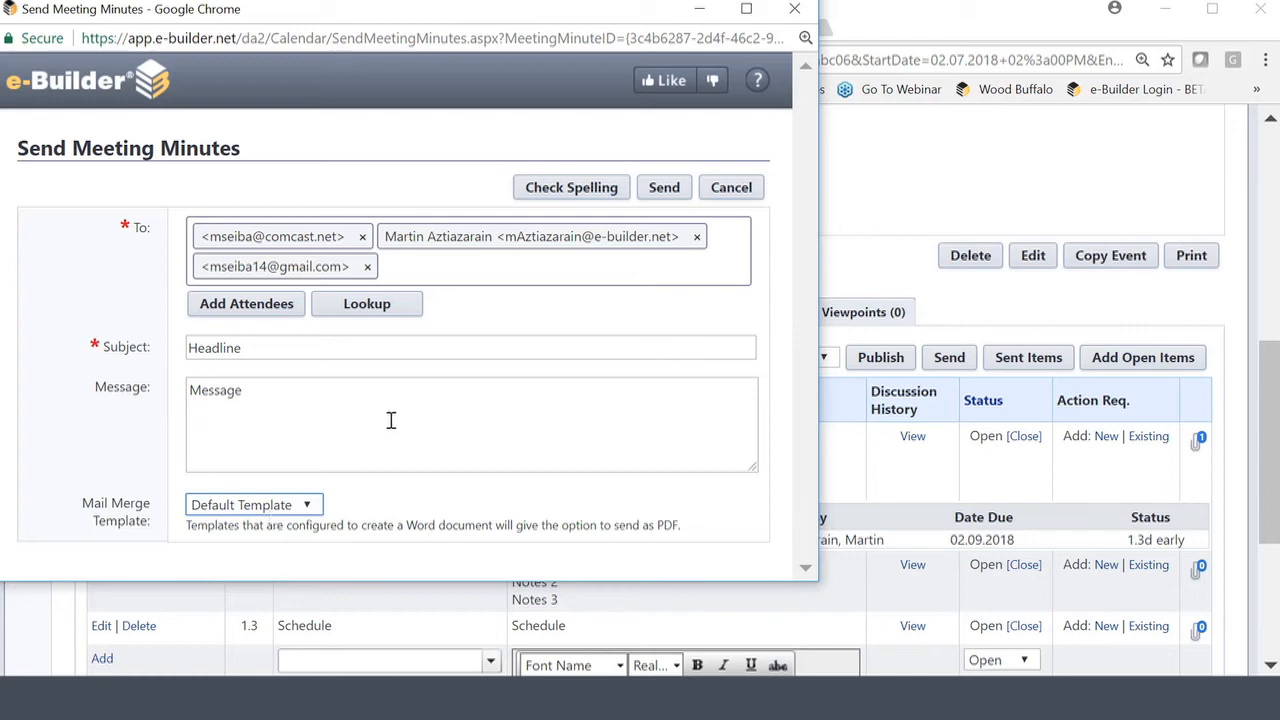
{"action": "left_click", "coordinate": [676, 192]}
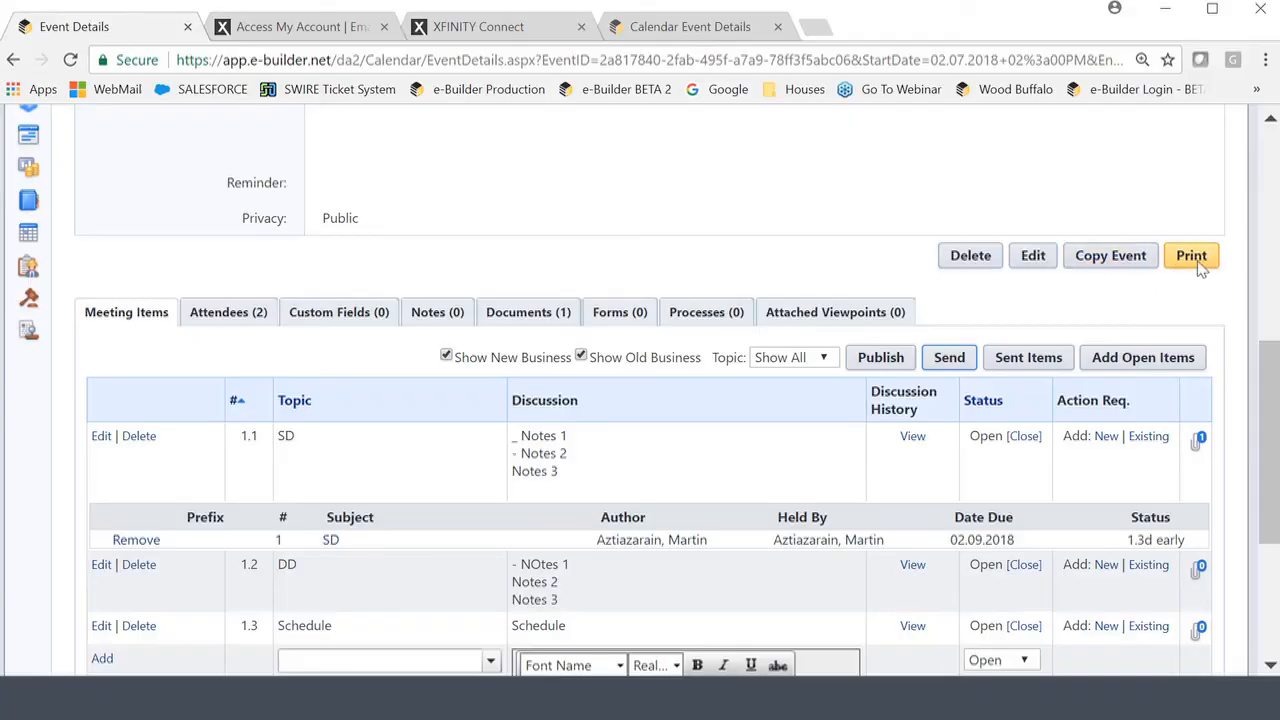
{"action": "left_click", "coordinate": [1193, 256]}
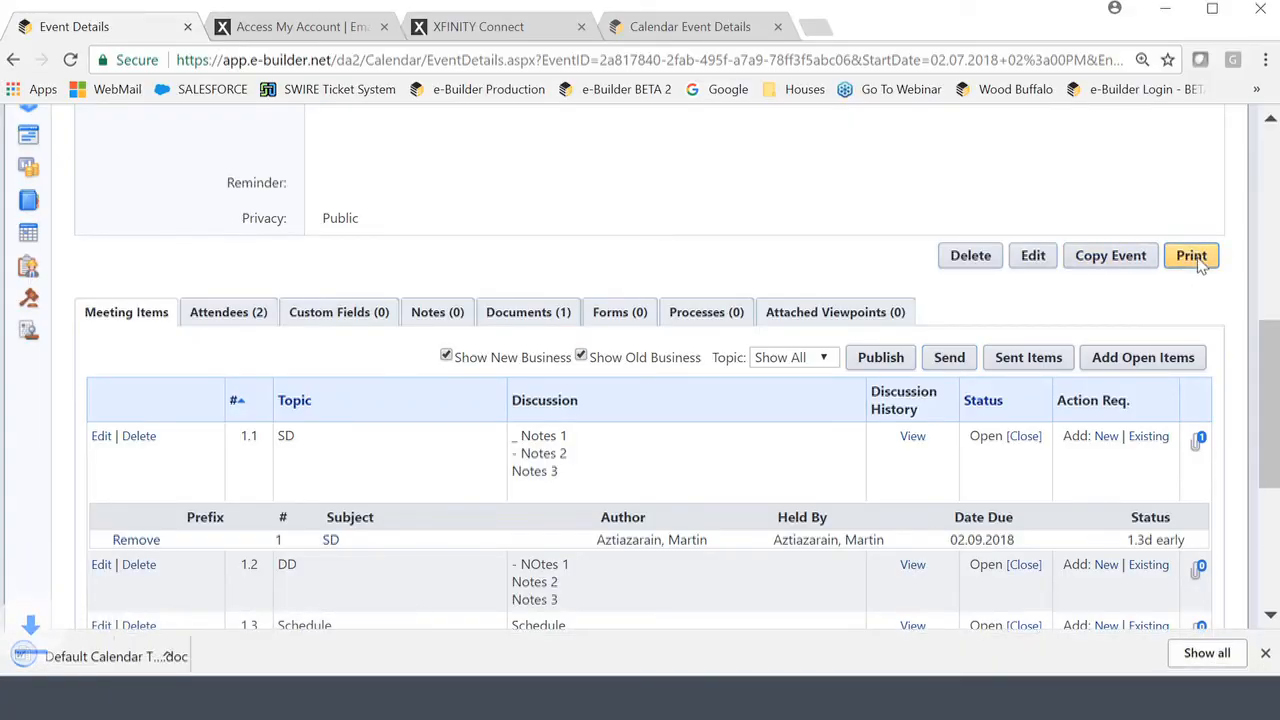
{"action": "left_click", "coordinate": [97, 660]}
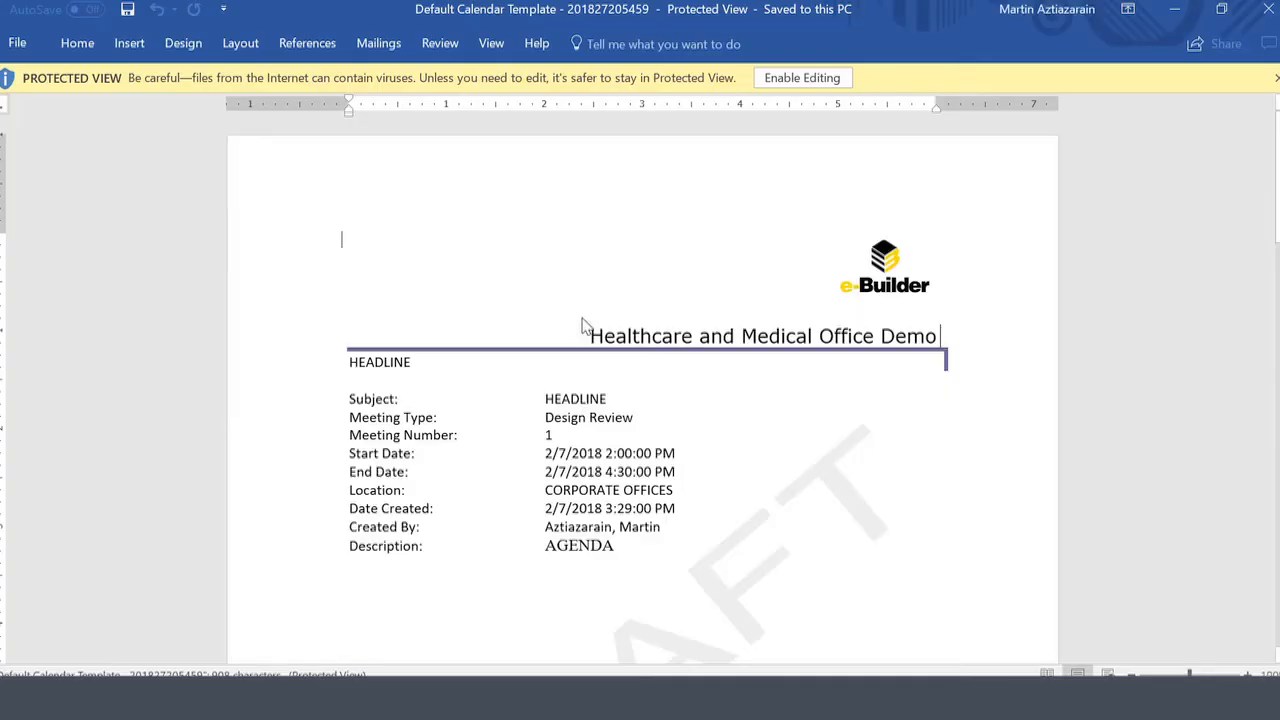
Enable editing on the Word minutes, scroll through them and back up, then minimize Word.
{"action": "left_click", "coordinate": [790, 80]}
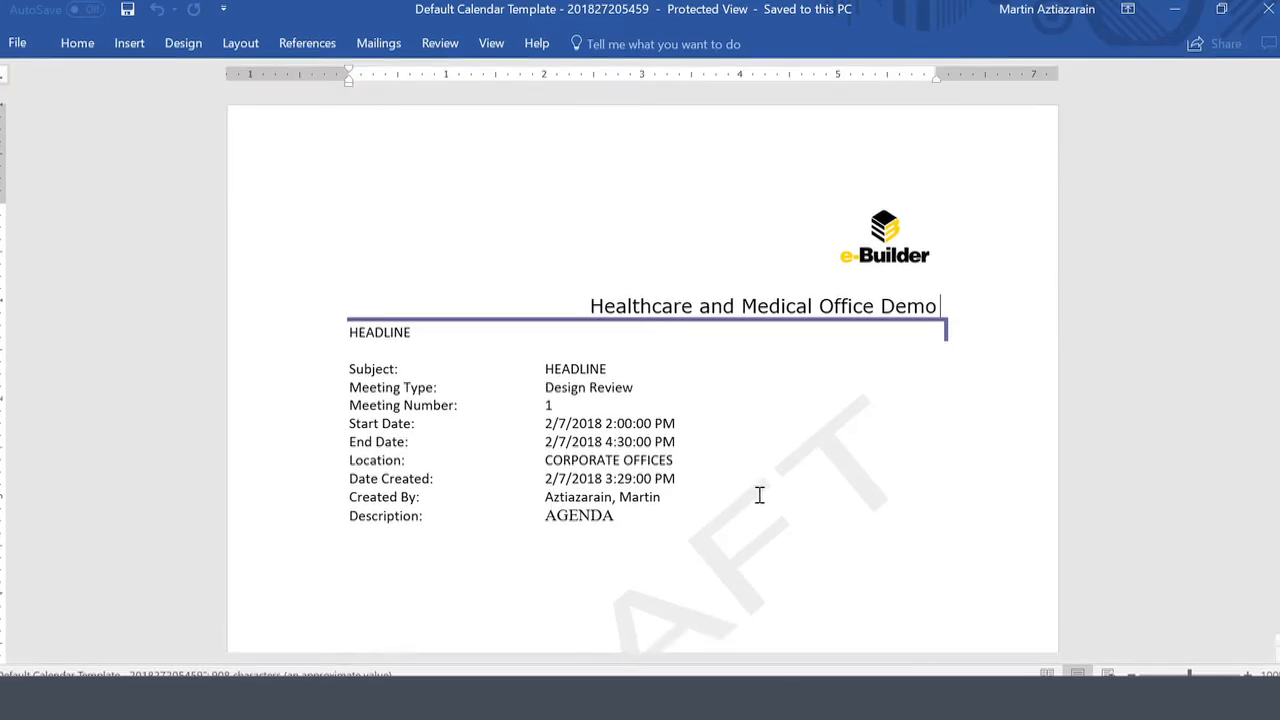
{"action": "scroll", "coordinate": [800, 470], "scroll_direction": "down", "scroll_amount": 5}
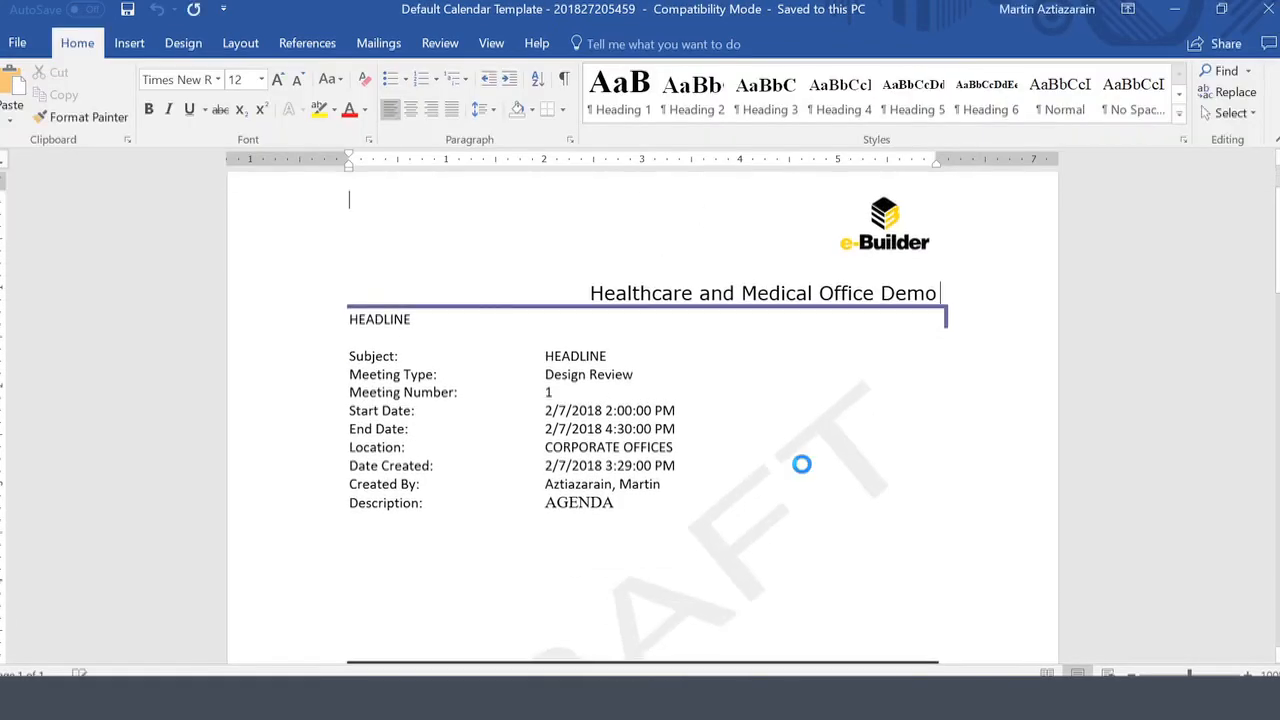
{"action": "scroll", "coordinate": [804, 460], "scroll_direction": "down", "scroll_amount": 3}
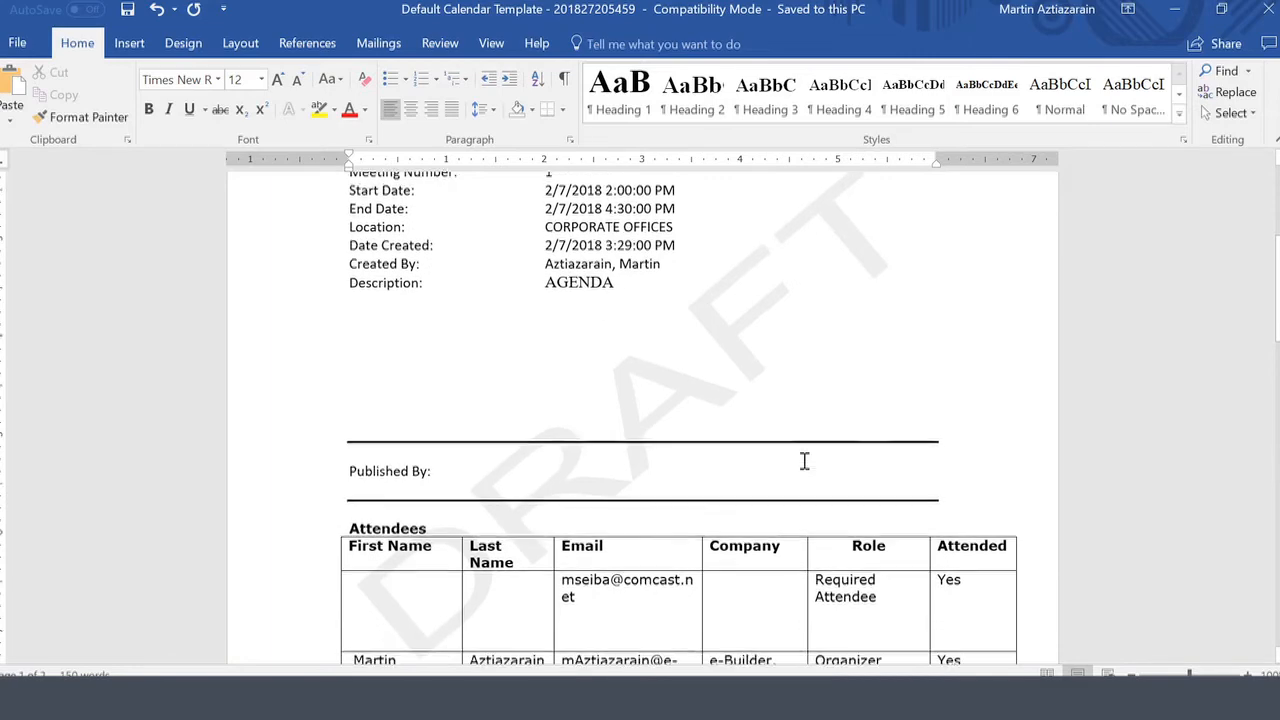
{"action": "scroll", "coordinate": [803, 460], "scroll_direction": "down", "scroll_amount": 4}
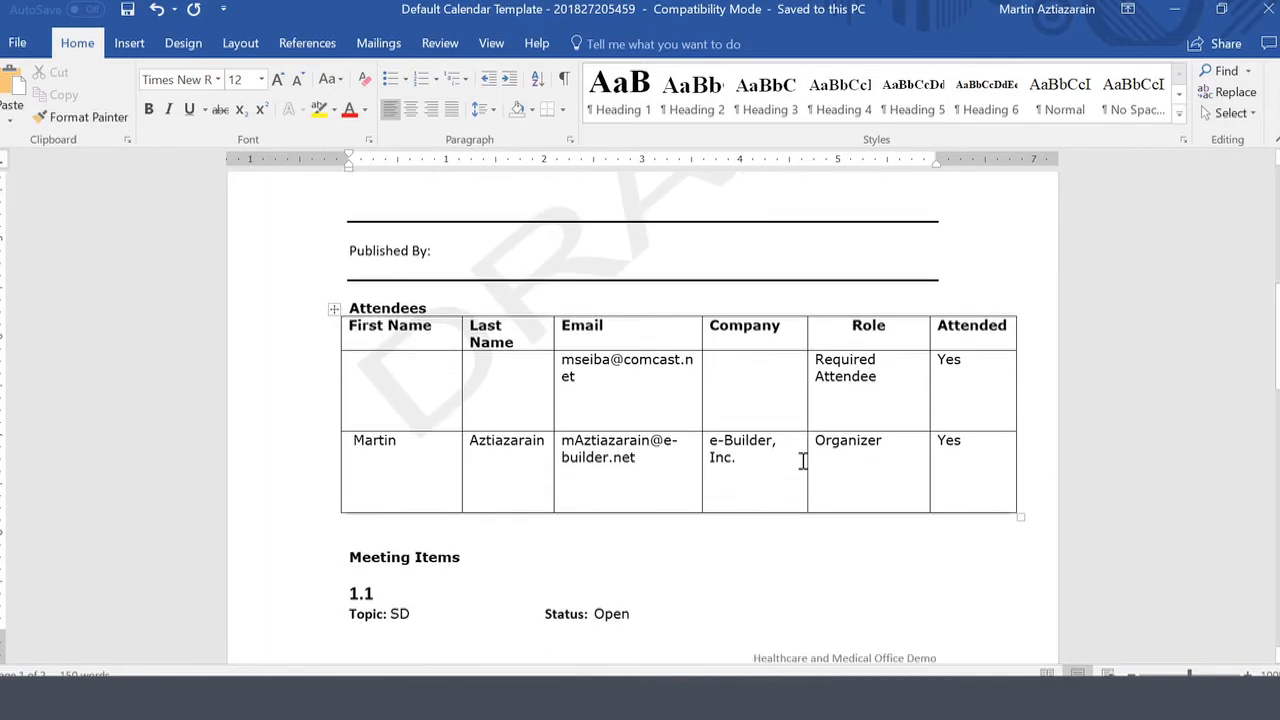
{"action": "scroll", "coordinate": [803, 462], "scroll_direction": "down", "scroll_amount": 6}
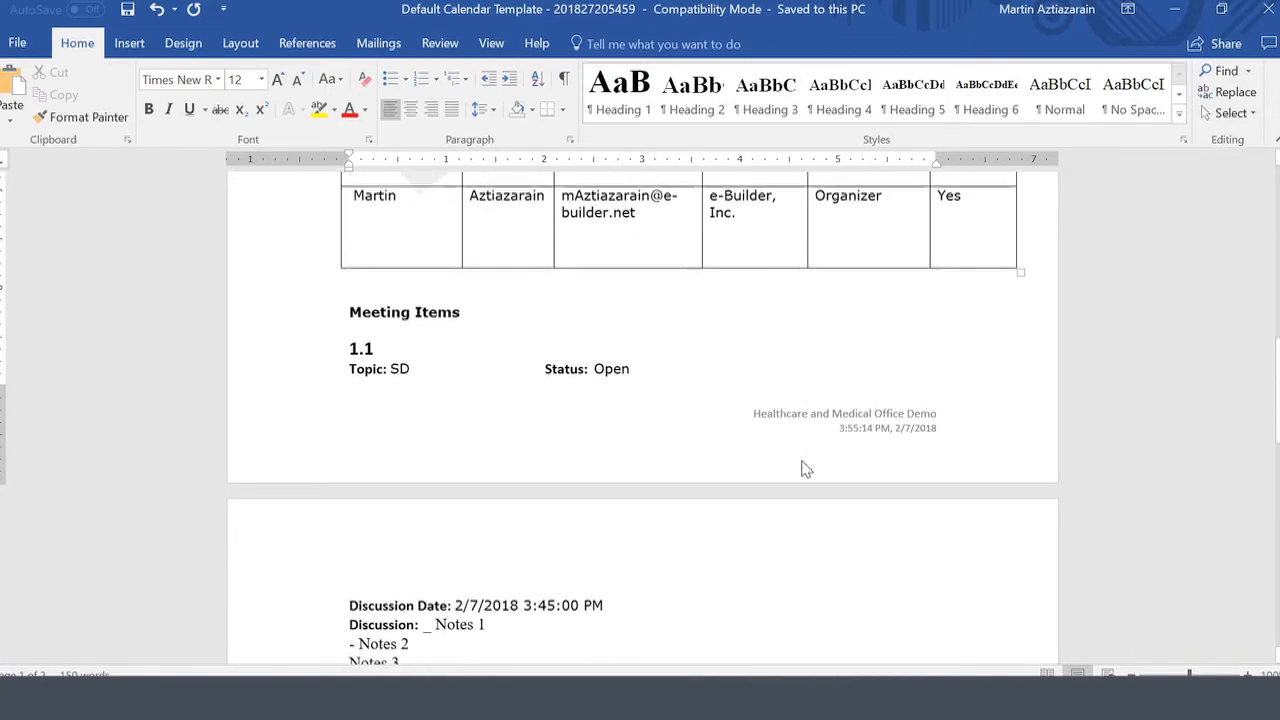
{"action": "scroll", "coordinate": [804, 462], "scroll_direction": "down", "scroll_amount": 4}
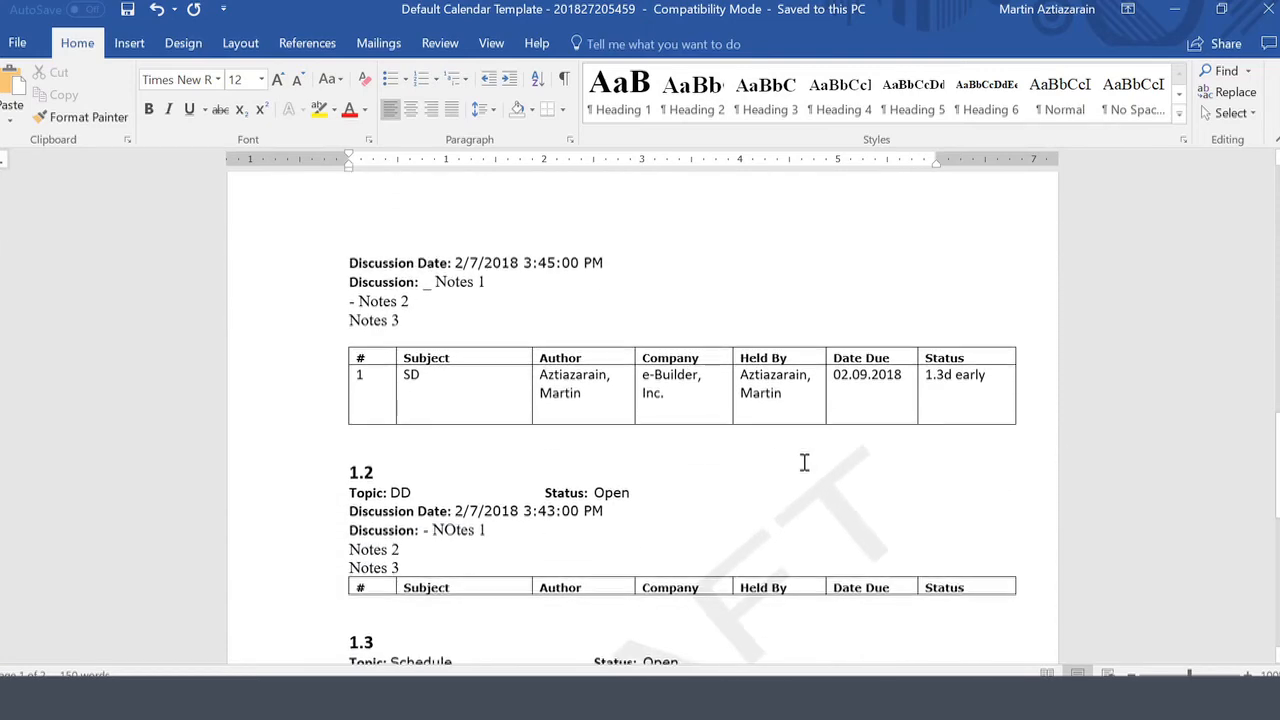
{"action": "scroll", "coordinate": [804, 462], "scroll_direction": "up", "scroll_amount": 3}
{"action": "scroll", "coordinate": [791, 504], "scroll_direction": "up", "scroll_amount": 1}
{"action": "scroll", "coordinate": [791, 504], "scroll_direction": "up", "scroll_amount": 10}
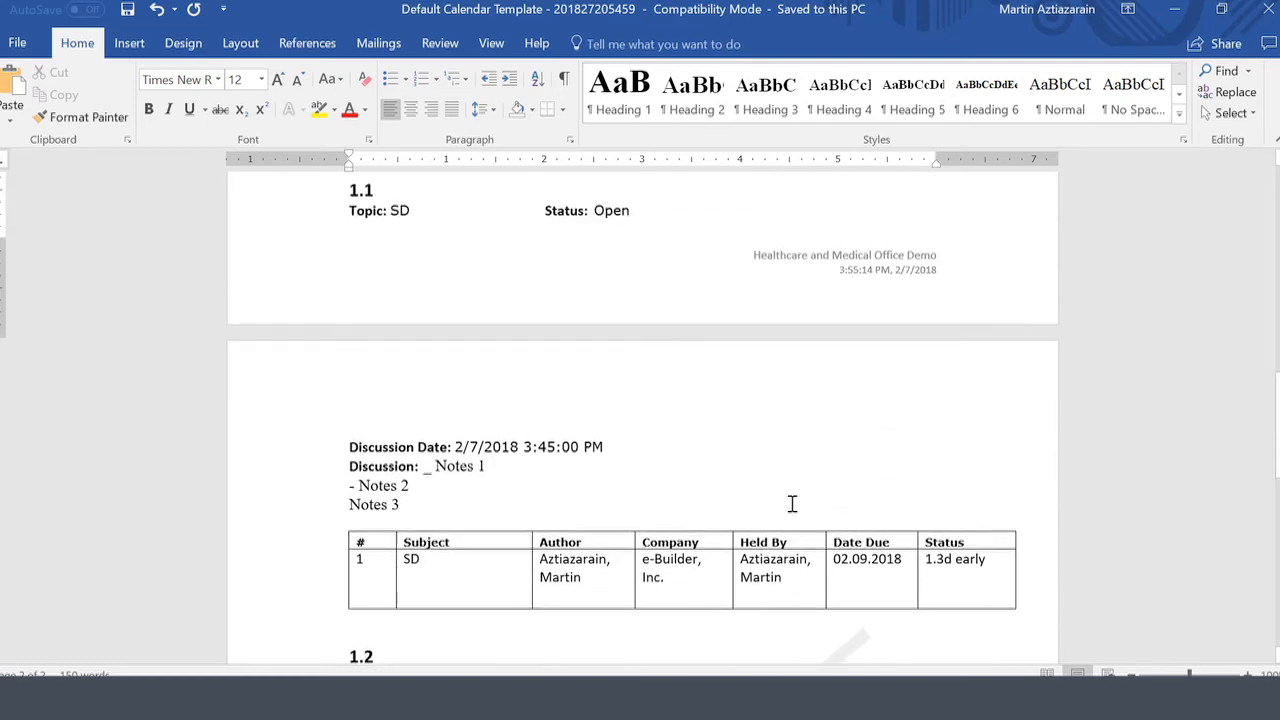
{"action": "scroll", "coordinate": [792, 503], "scroll_direction": "up", "scroll_amount": 8}
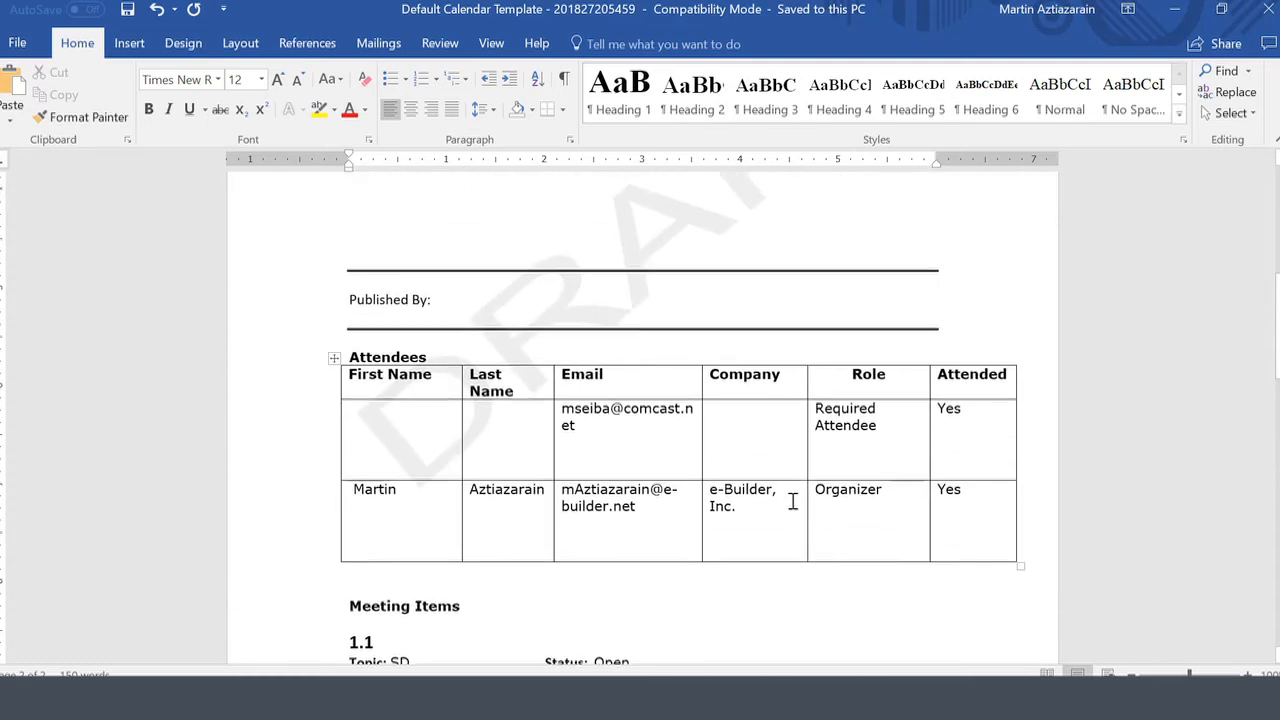
{"action": "scroll", "coordinate": [791, 501], "scroll_direction": "up", "scroll_amount": 3}
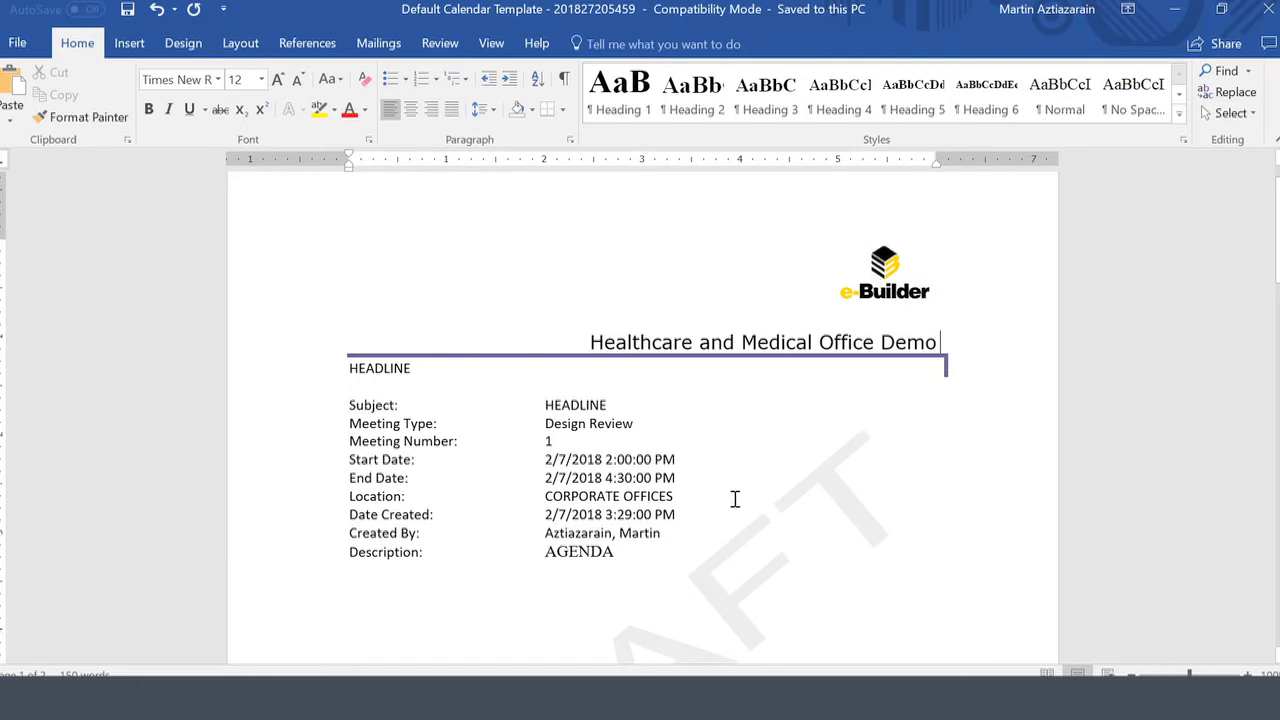
{"action": "left_click", "coordinate": [1175, 9]}
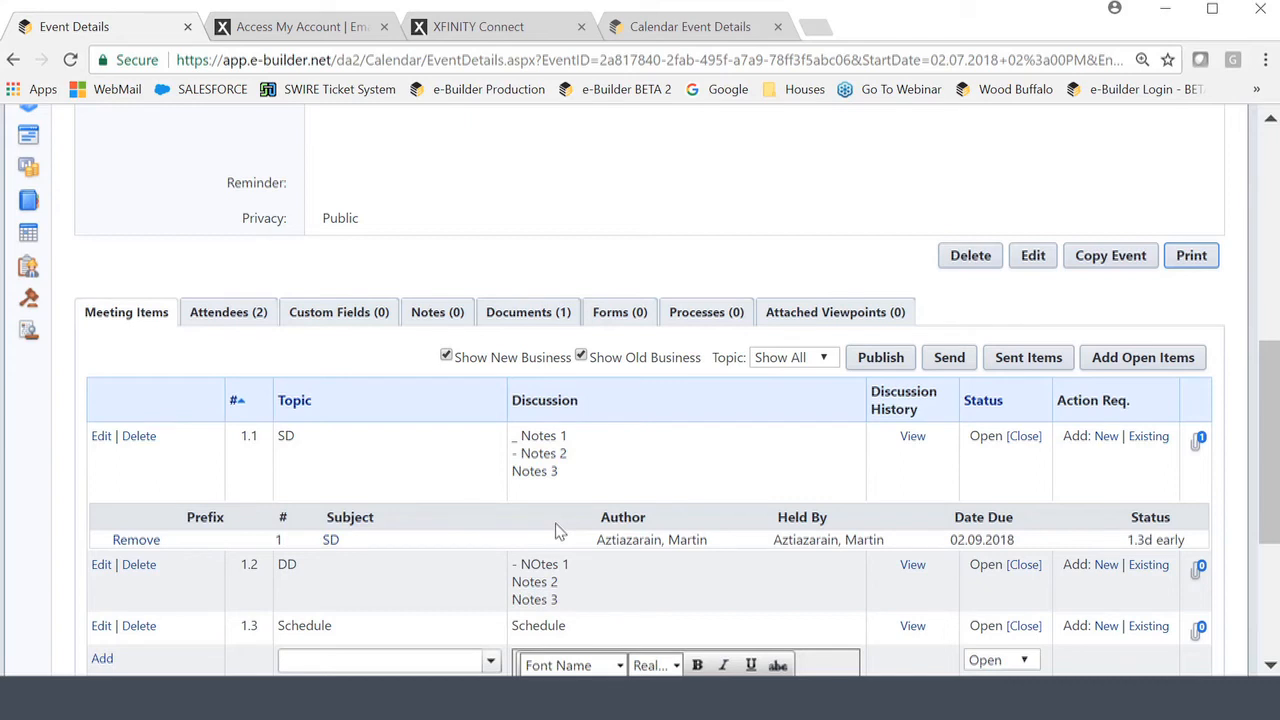
Publish the HEADLINE meeting minutes and confirm, limiting items to status updates.
{"action": "left_click", "coordinate": [880, 358]}
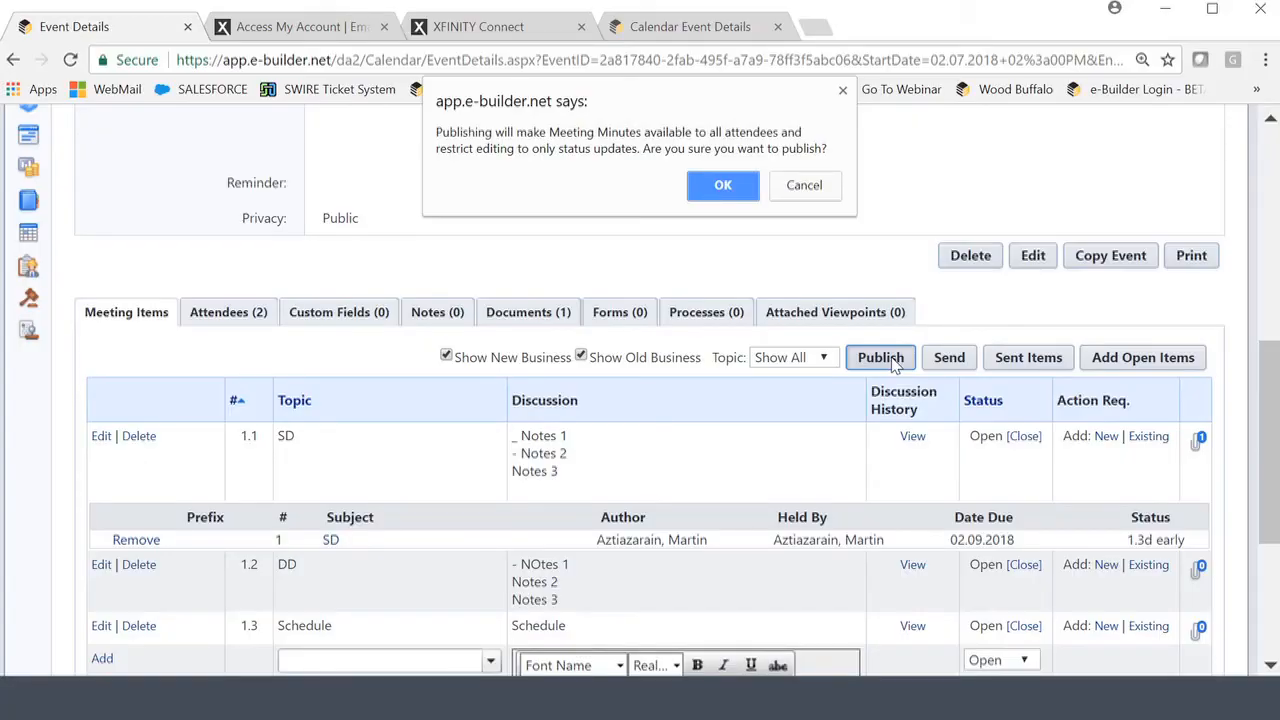
{"action": "left_click", "coordinate": [721, 190]}
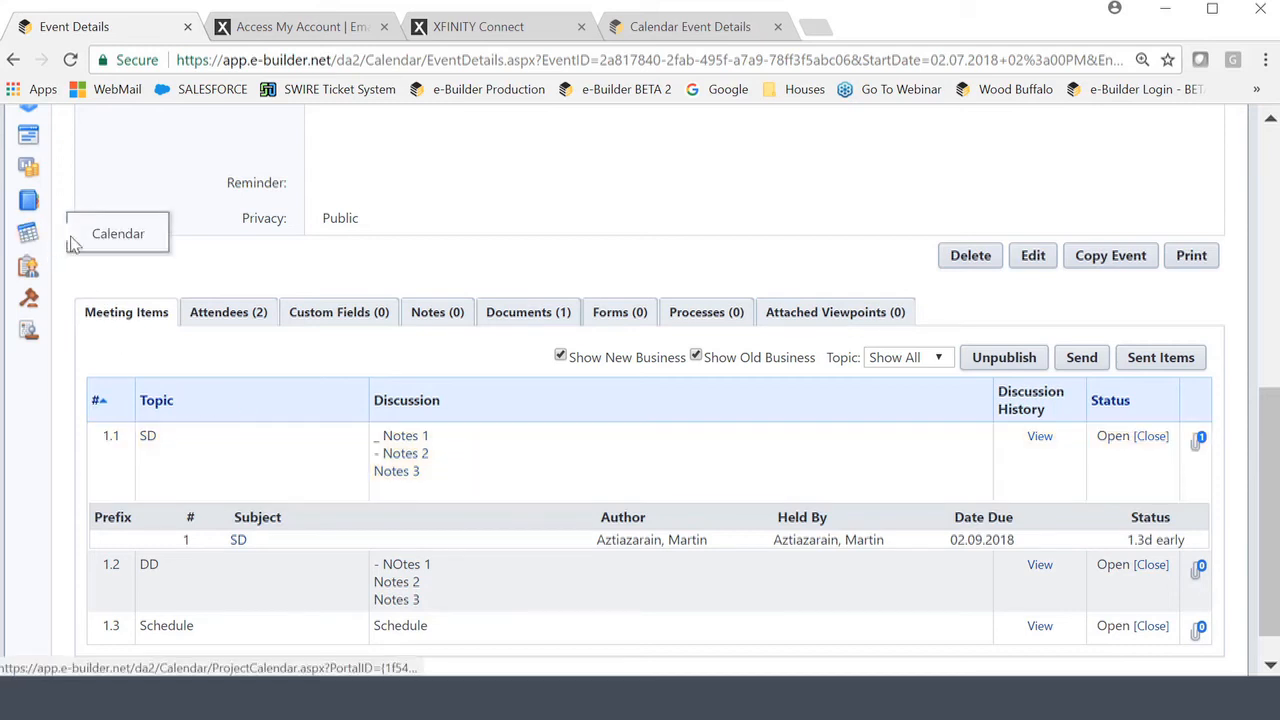
Open the Healthcare and Medical Office Demo project calendar for February 05–09 and check the event.
{"action": "left_click", "coordinate": [118, 238]}
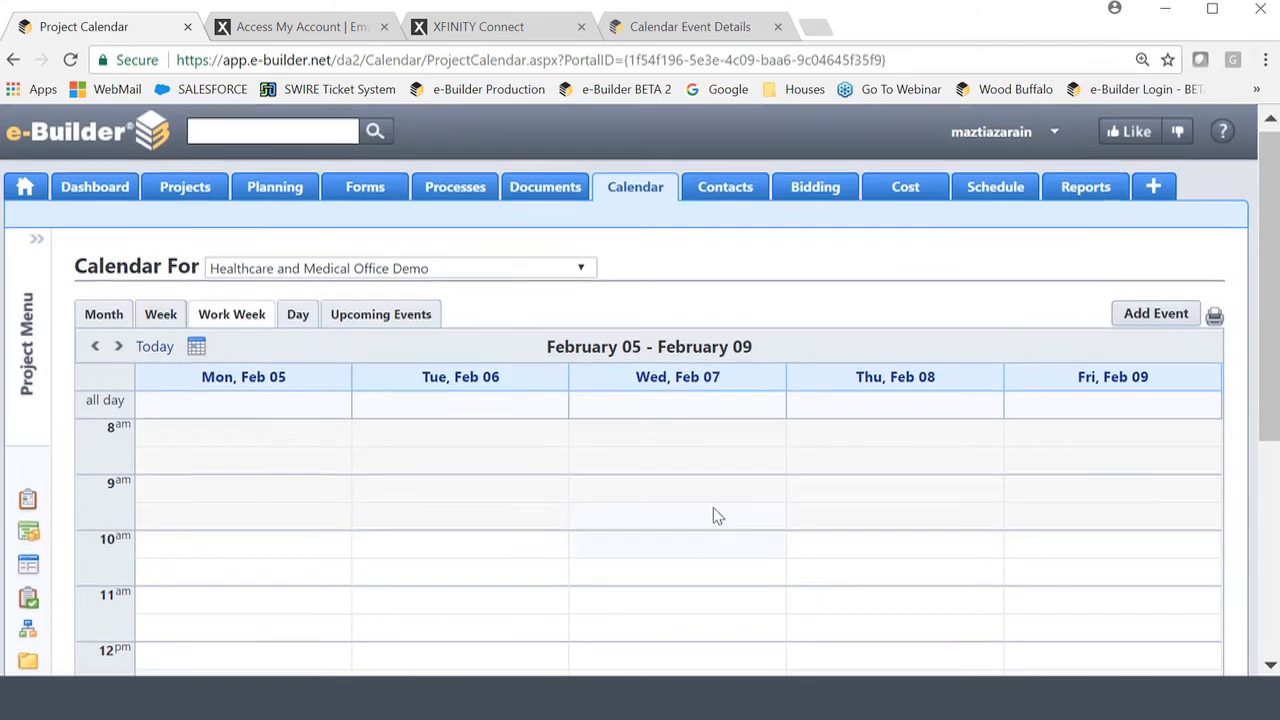
{"action": "scroll", "coordinate": [713, 510], "scroll_direction": "down", "scroll_amount": 3}
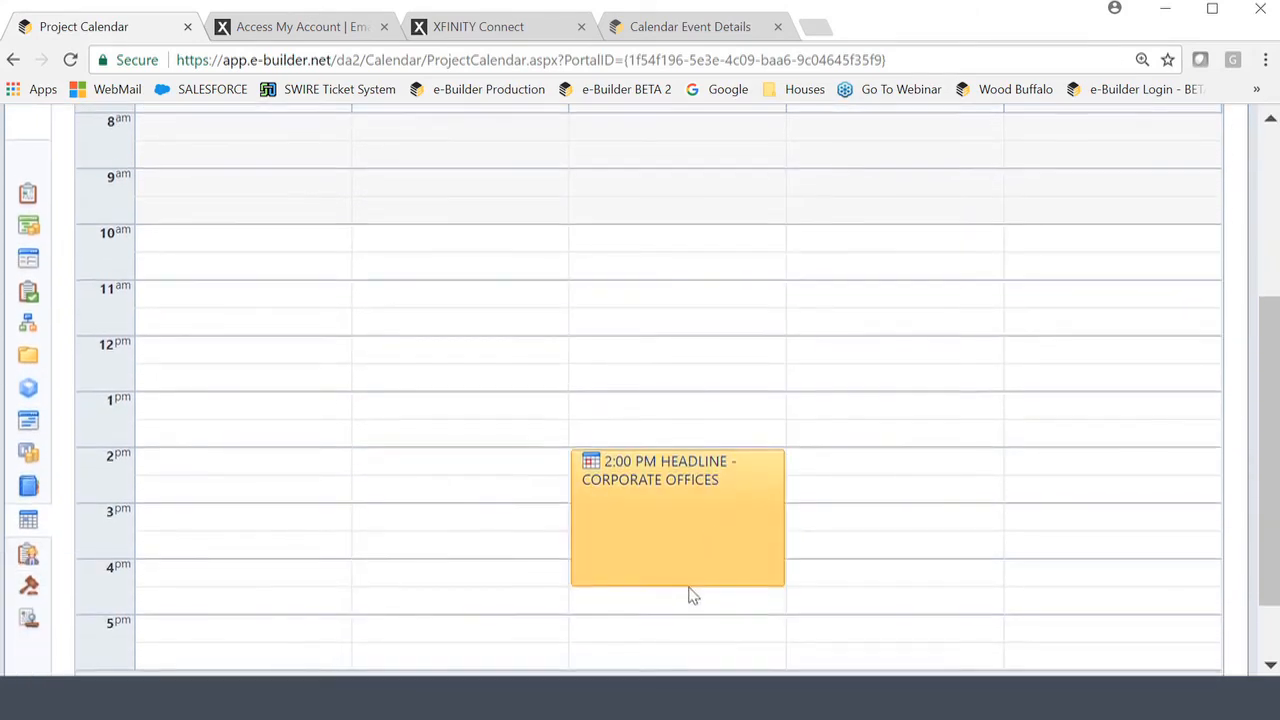
{"action": "scroll", "coordinate": [690, 595], "scroll_direction": "down", "scroll_amount": 2}
{"action": "scroll", "coordinate": [632, 538], "scroll_direction": "up", "scroll_amount": 4}
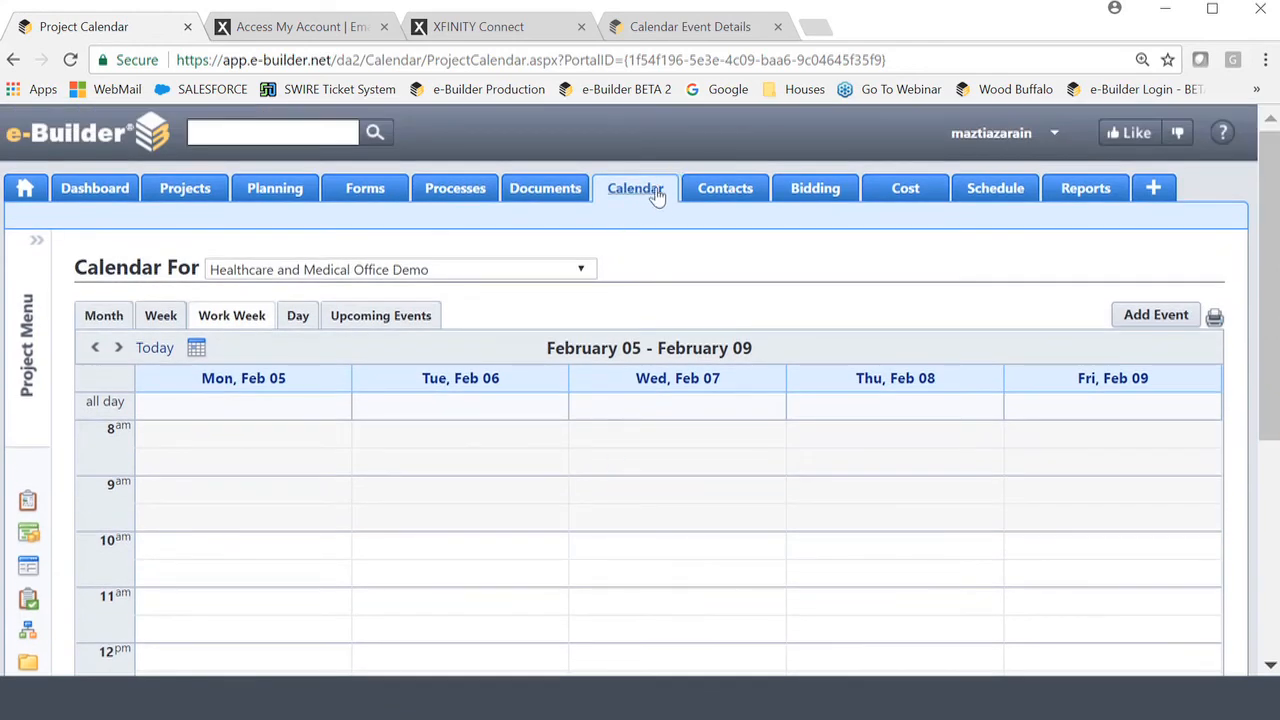
{"action": "left_click", "coordinate": [1163, 318]}
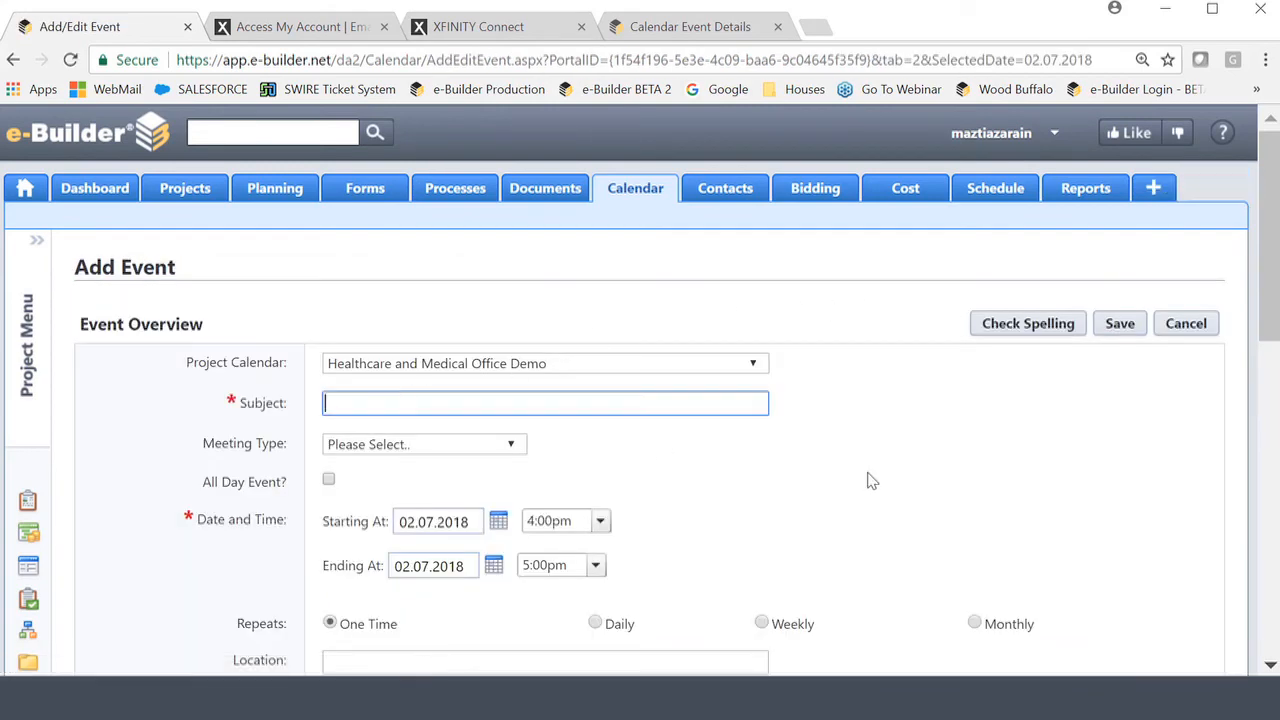
Enter subject Headline, meeting type Design Review, and a 3:30pm start time.
{"action": "type", "text": "Headline"}
{"action": "left_click", "coordinate": [463, 450]}
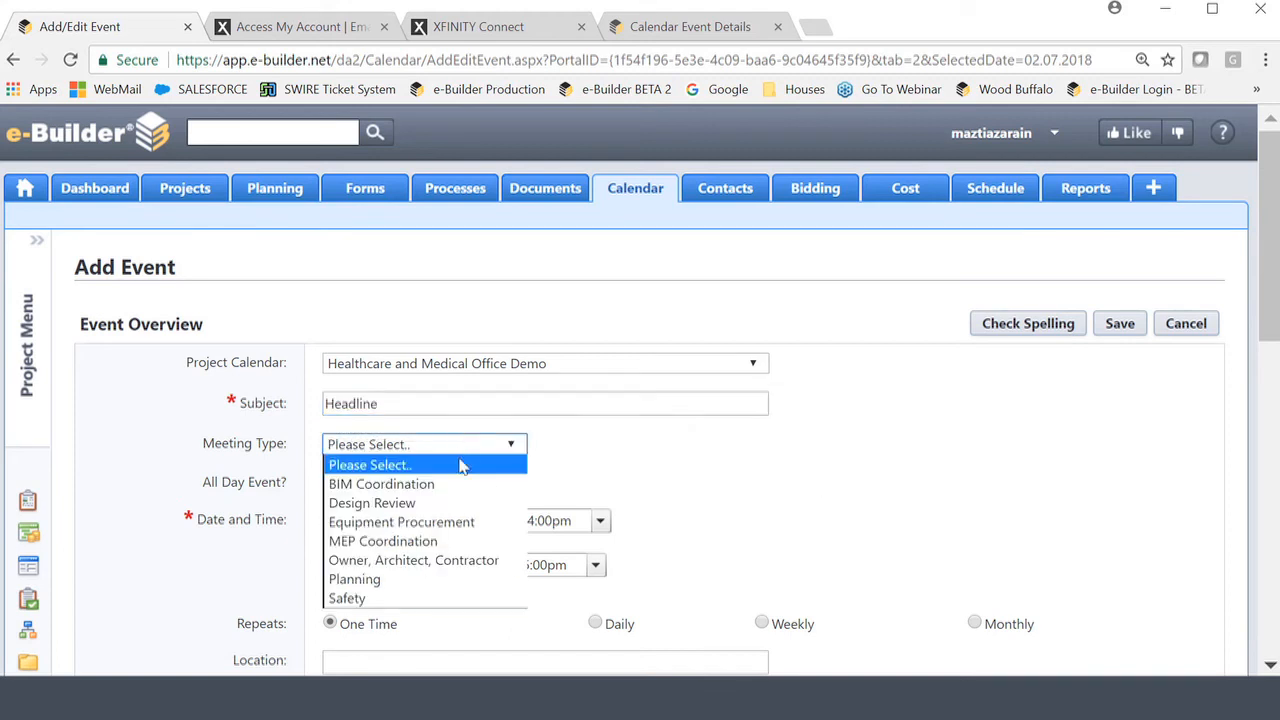
{"action": "left_click", "coordinate": [398, 504]}
{"action": "scroll", "coordinate": [366, 506], "scroll_direction": "down", "scroll_amount": 3}
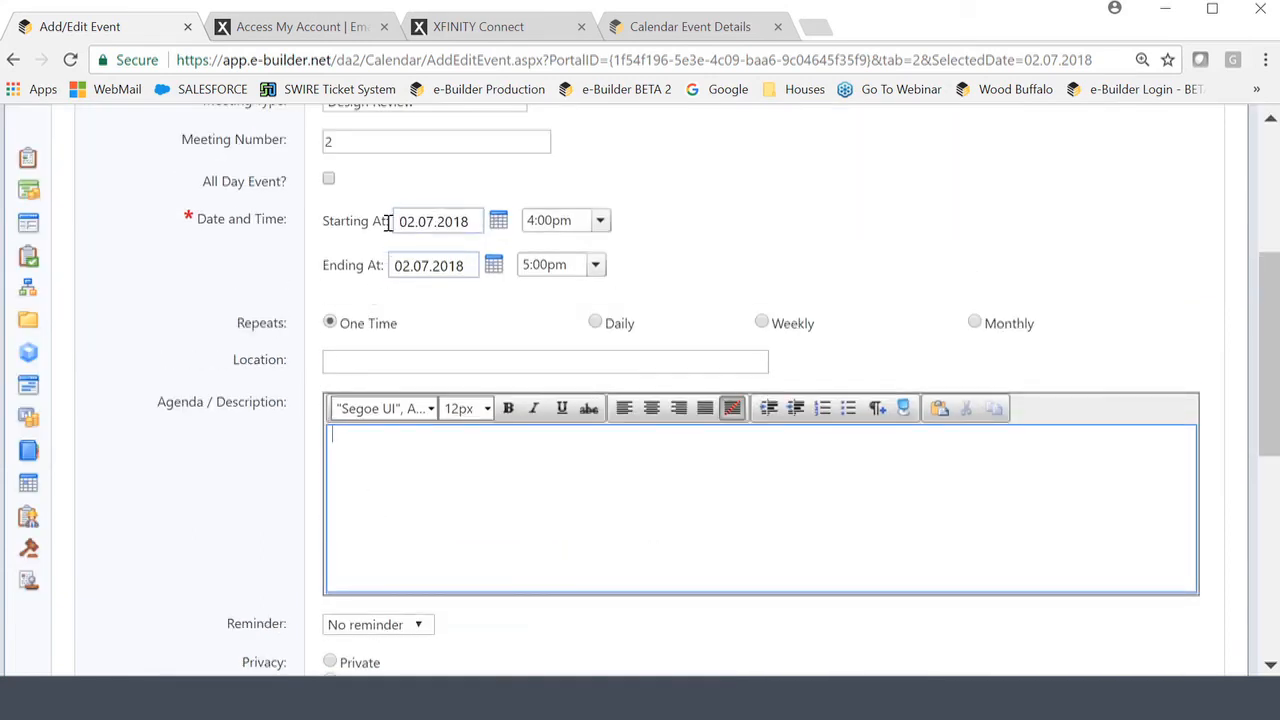
{"action": "left_click", "coordinate": [601, 224]}
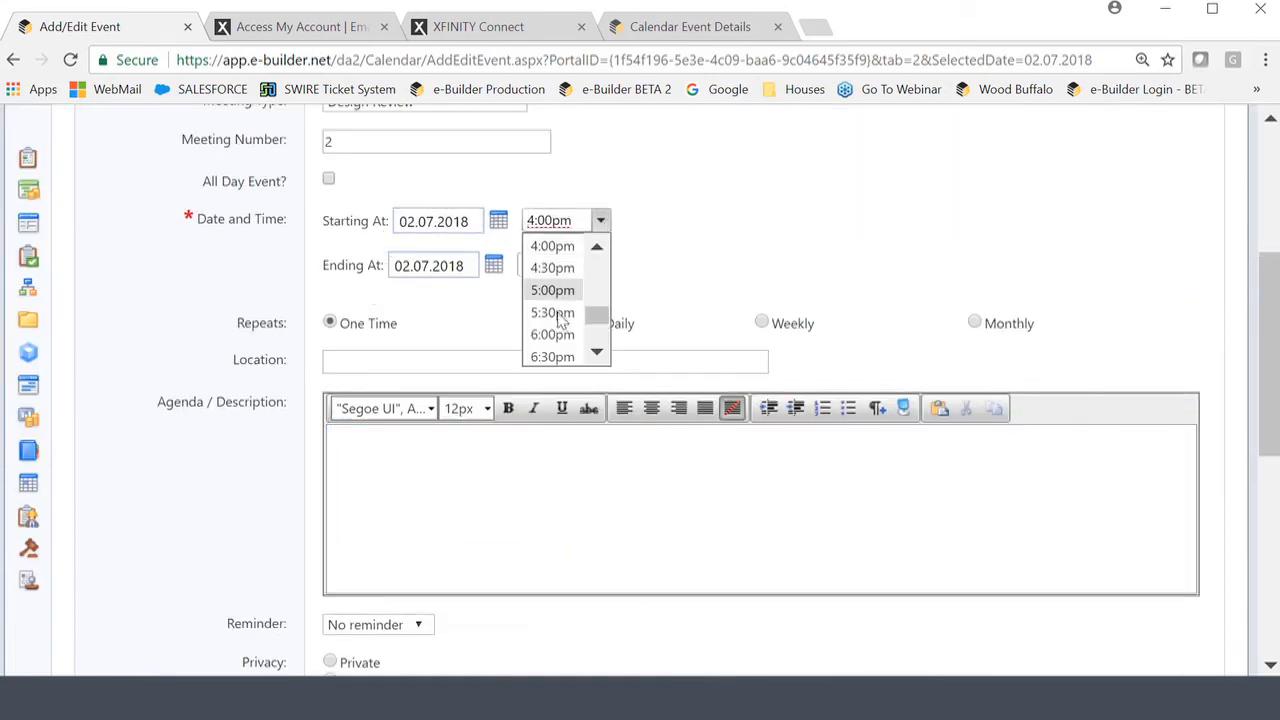
{"action": "left_click", "coordinate": [597, 249]}
{"action": "left_click", "coordinate": [553, 264]}
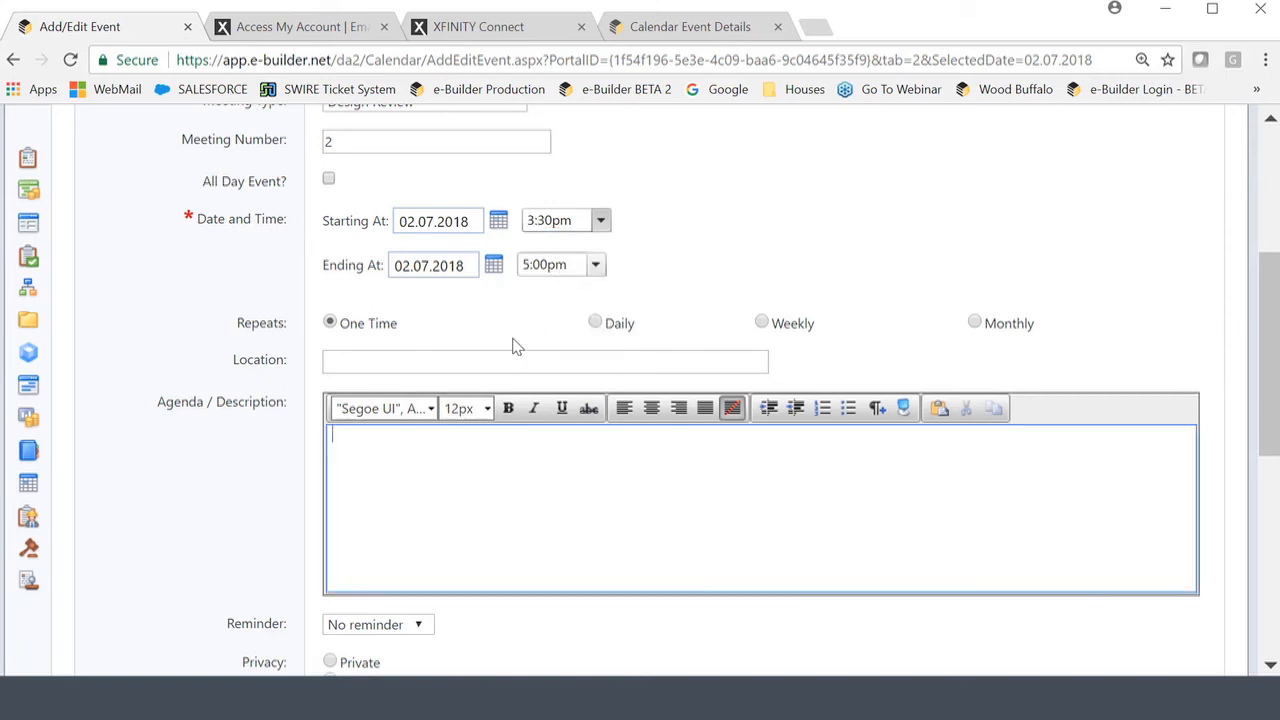
Set location Corporate Offices, agenda description Agenda, and make the event public.
{"action": "left_click", "coordinate": [358, 362]}
{"action": "type", "text": "Corporate Offices"}
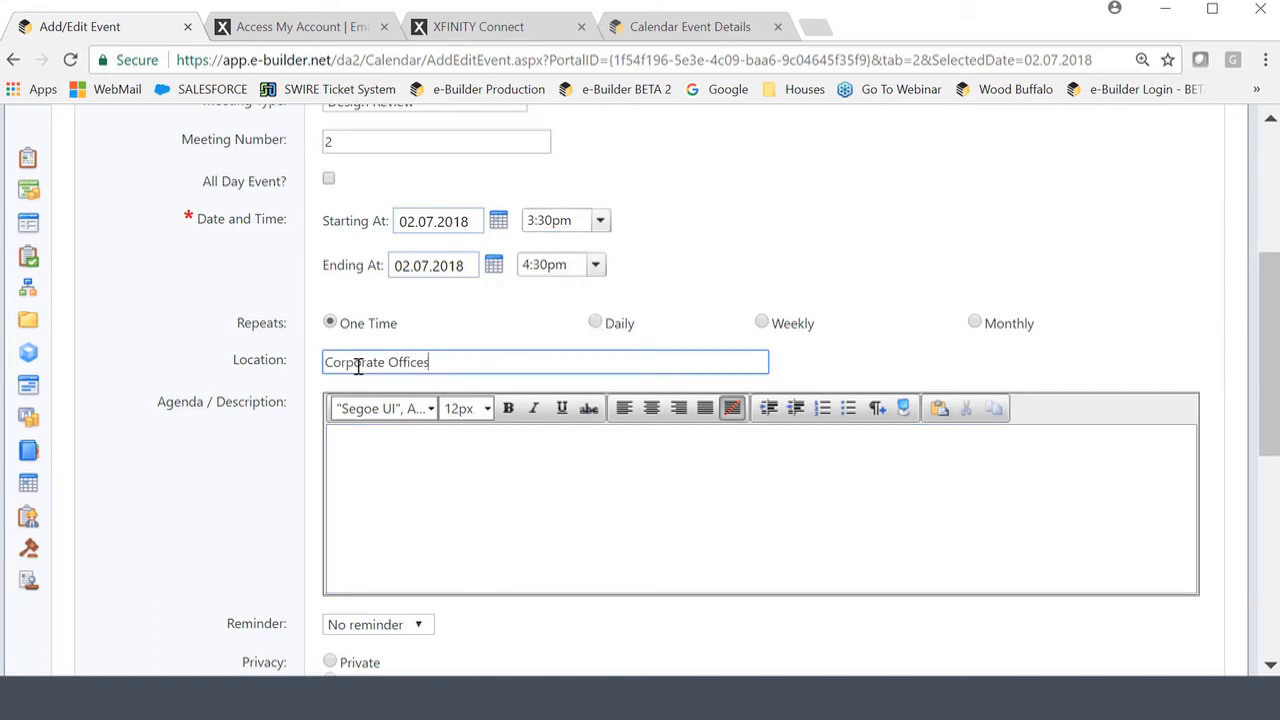
{"action": "left_click", "coordinate": [377, 472]}
{"action": "type", "text": "Agenda"}
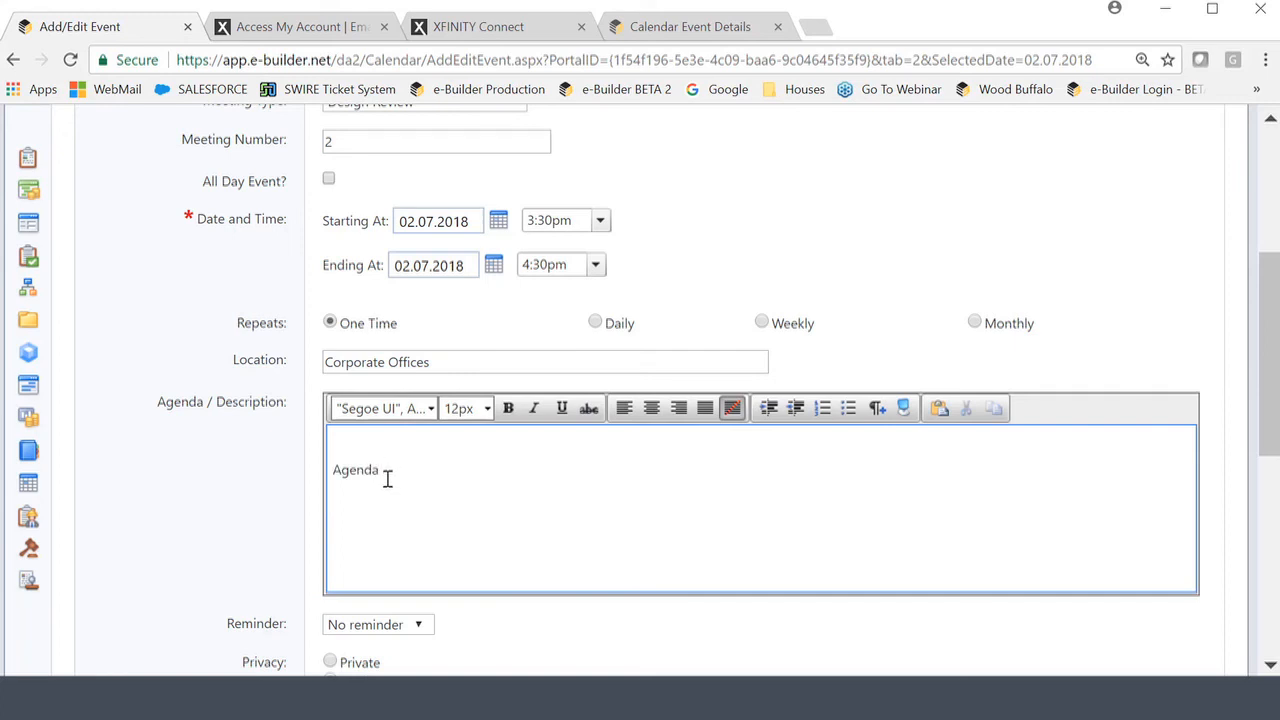
{"action": "scroll", "coordinate": [387, 479], "scroll_direction": "down", "scroll_amount": 4}
{"action": "left_click", "coordinate": [331, 273]}
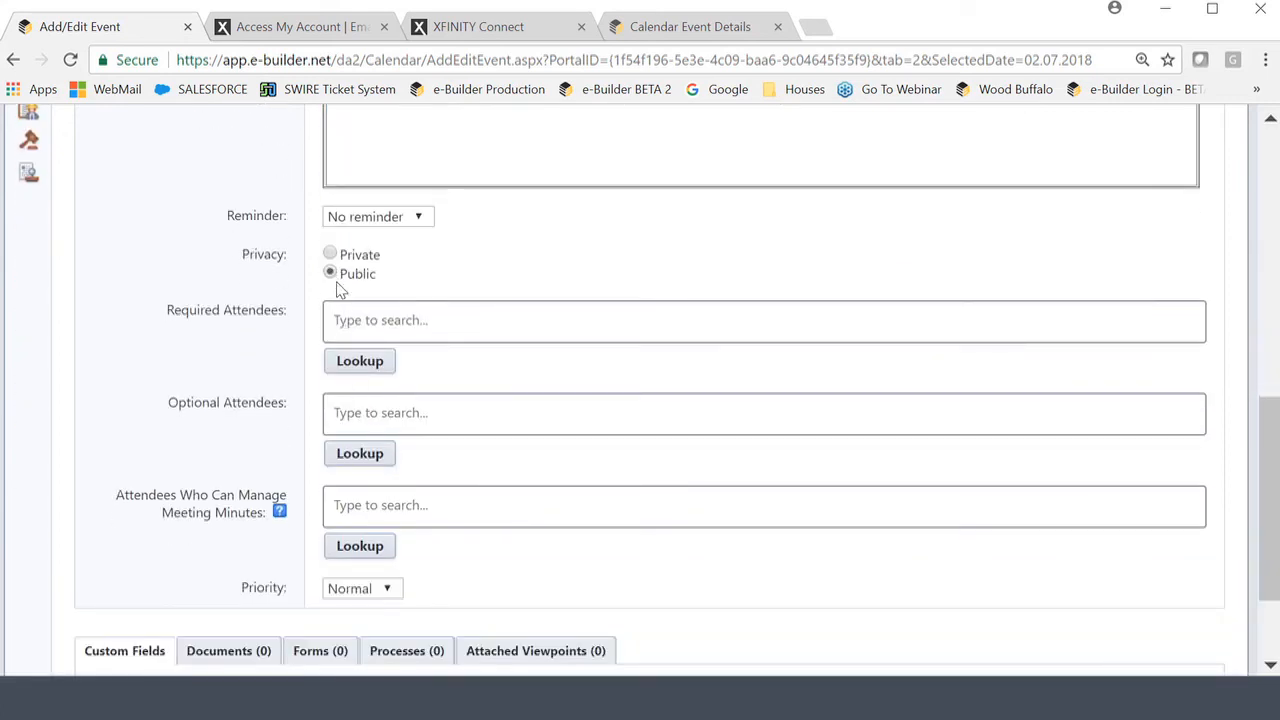
Add one required attendee and the organizer as minutes manager by e-mail, then send the meeting event.
{"action": "left_click", "coordinate": [492, 330]}
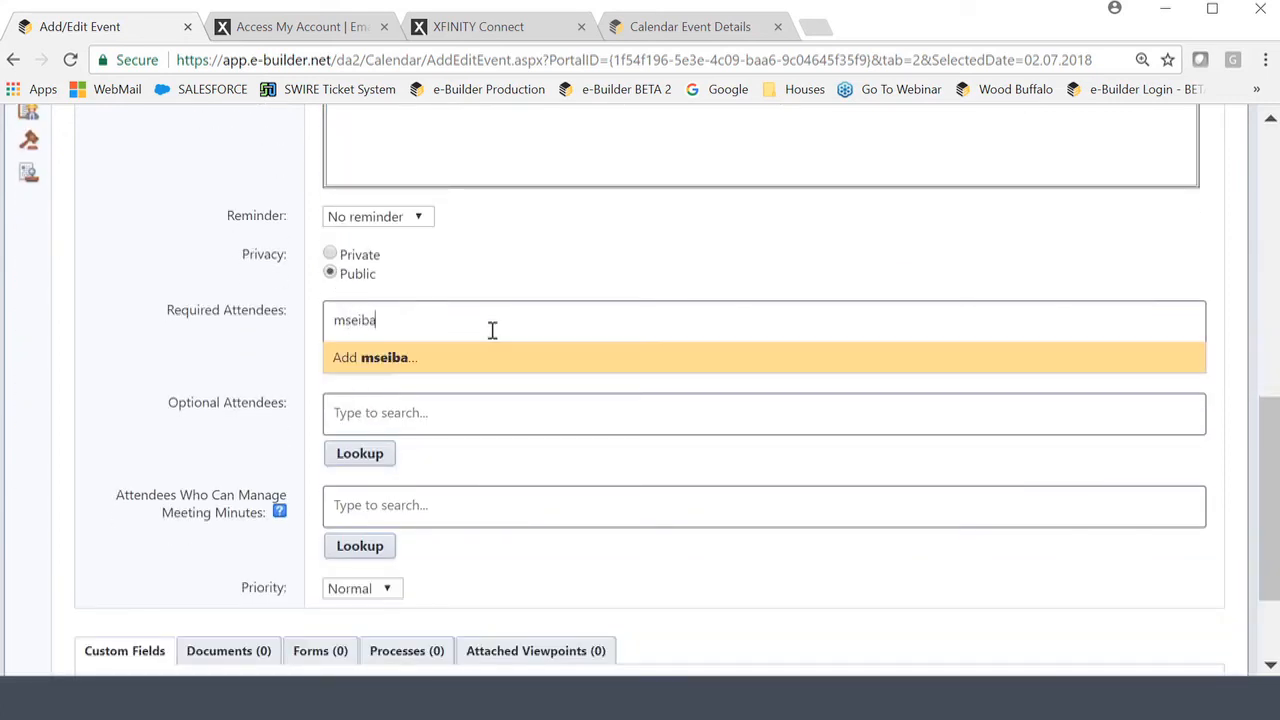
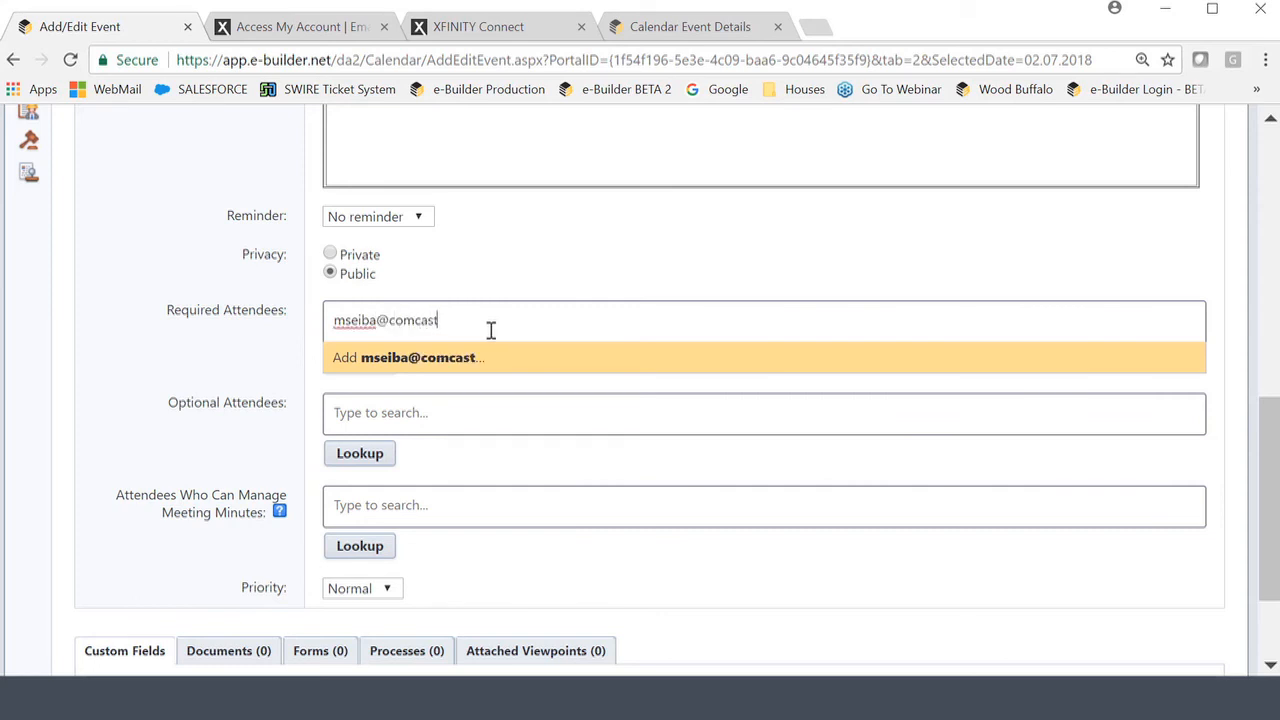
{"action": "key", "text": "Return"}
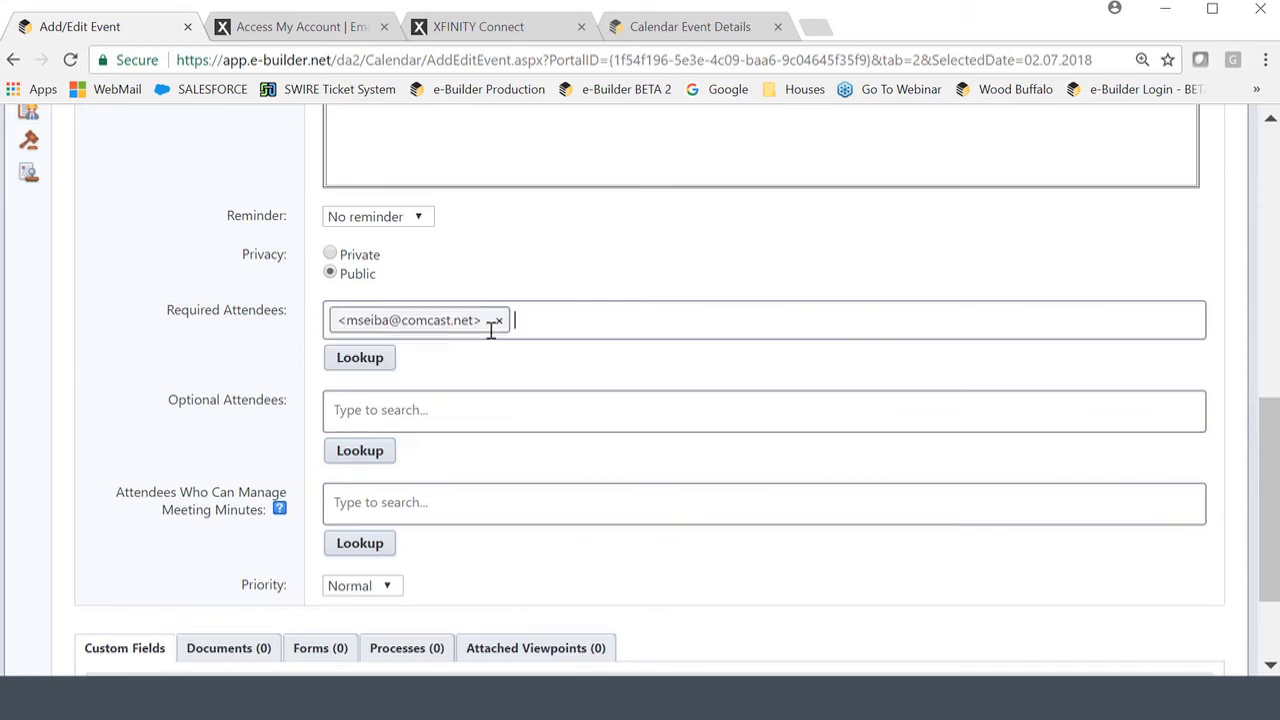
{"action": "left_click", "coordinate": [469, 503]}
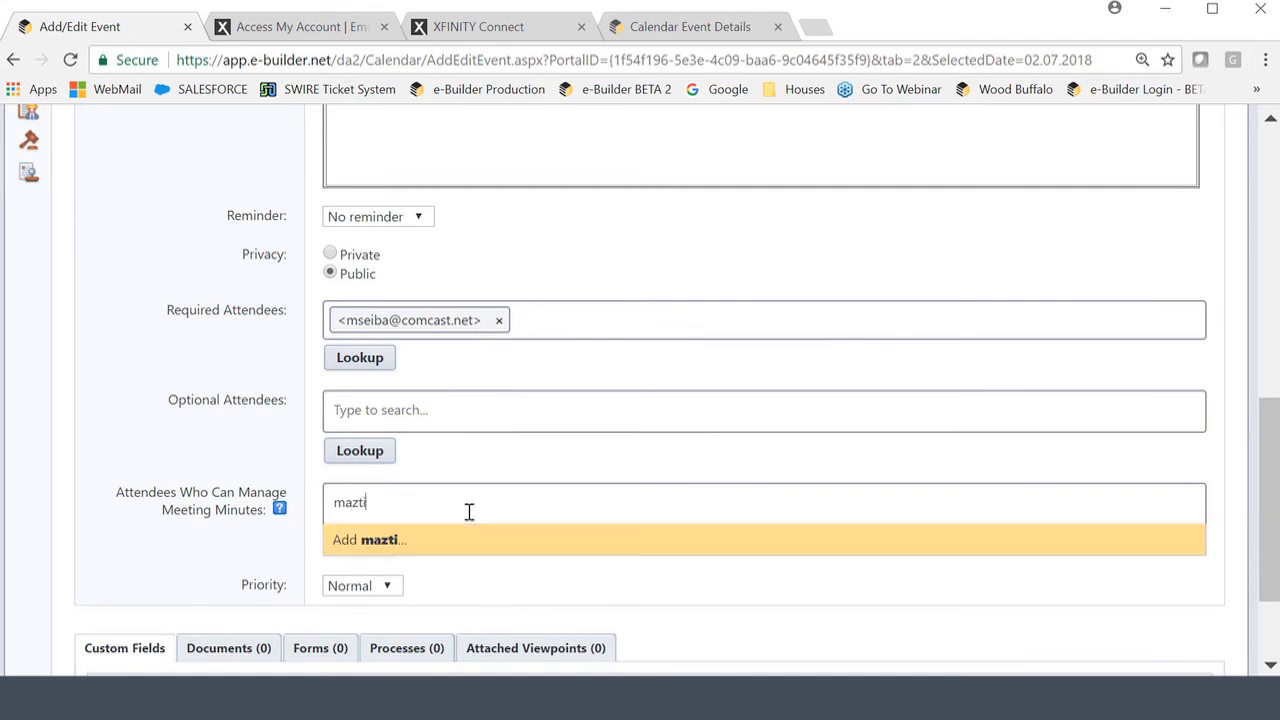
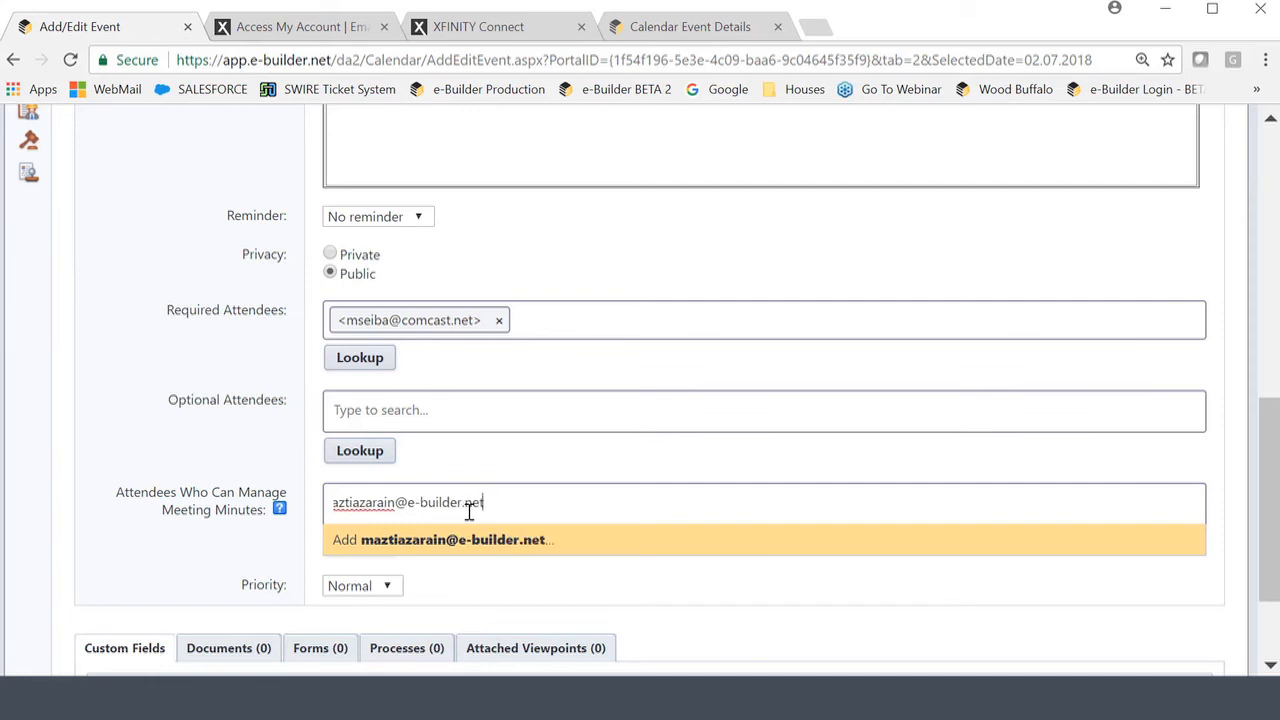
{"action": "key", "text": "Return"}
{"action": "scroll", "coordinate": [763, 551], "scroll_direction": "down", "scroll_amount": 3}
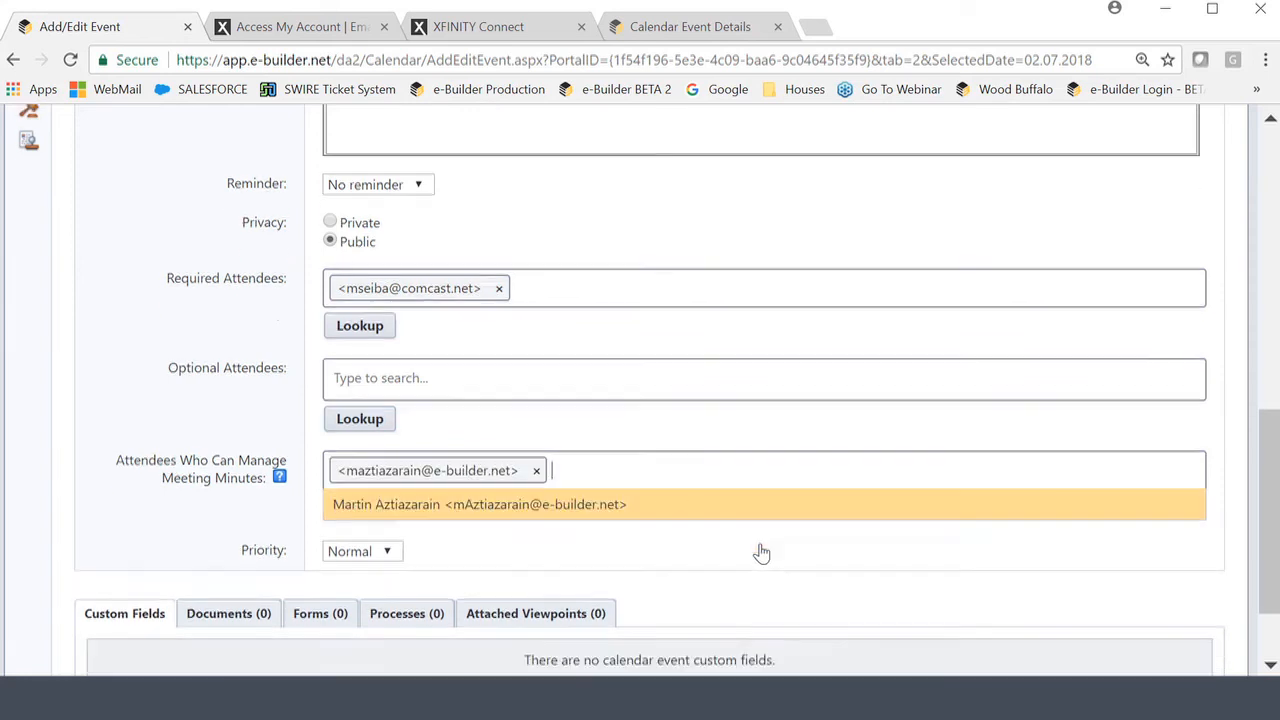
{"action": "left_click", "coordinate": [1107, 594]}
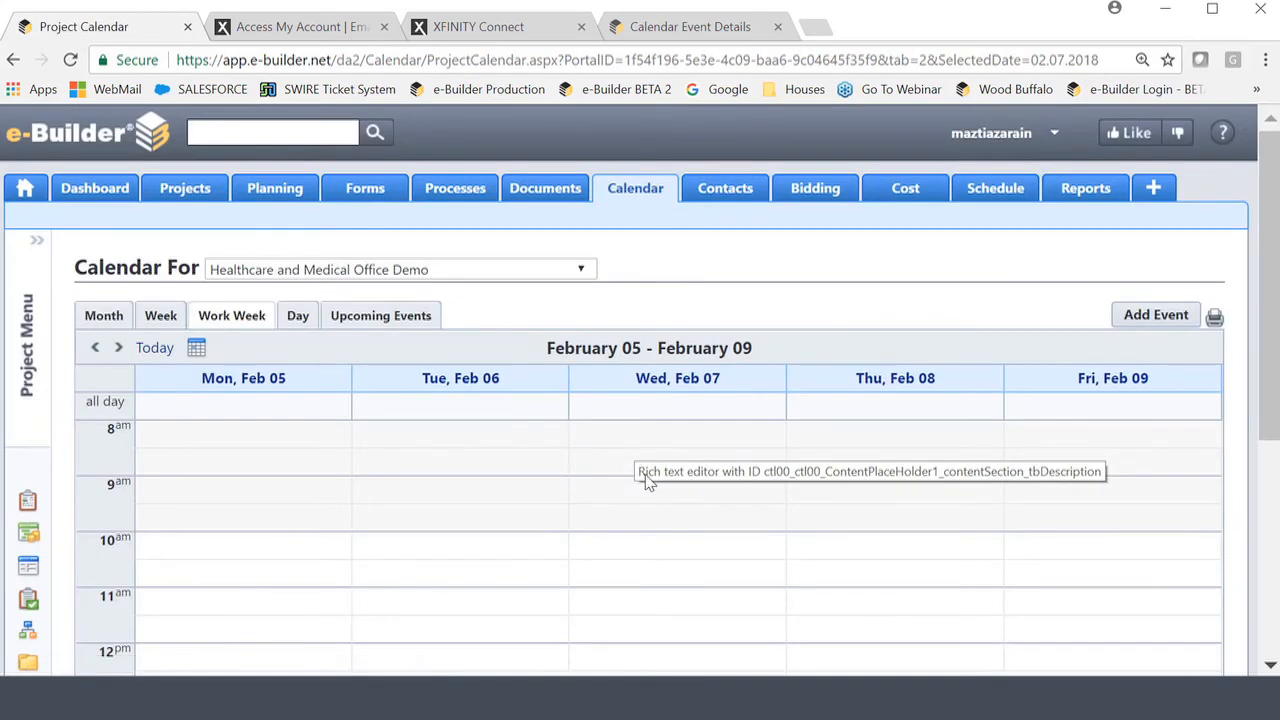
Scroll the work-week calendar down to Wednesday Feb 07's 2:00 PM and 3:30 PM Headline meetings.
{"action": "scroll", "coordinate": [645, 479], "scroll_direction": "down", "scroll_amount": 2}
{"action": "scroll", "coordinate": [645, 481], "scroll_direction": "down", "scroll_amount": 2}
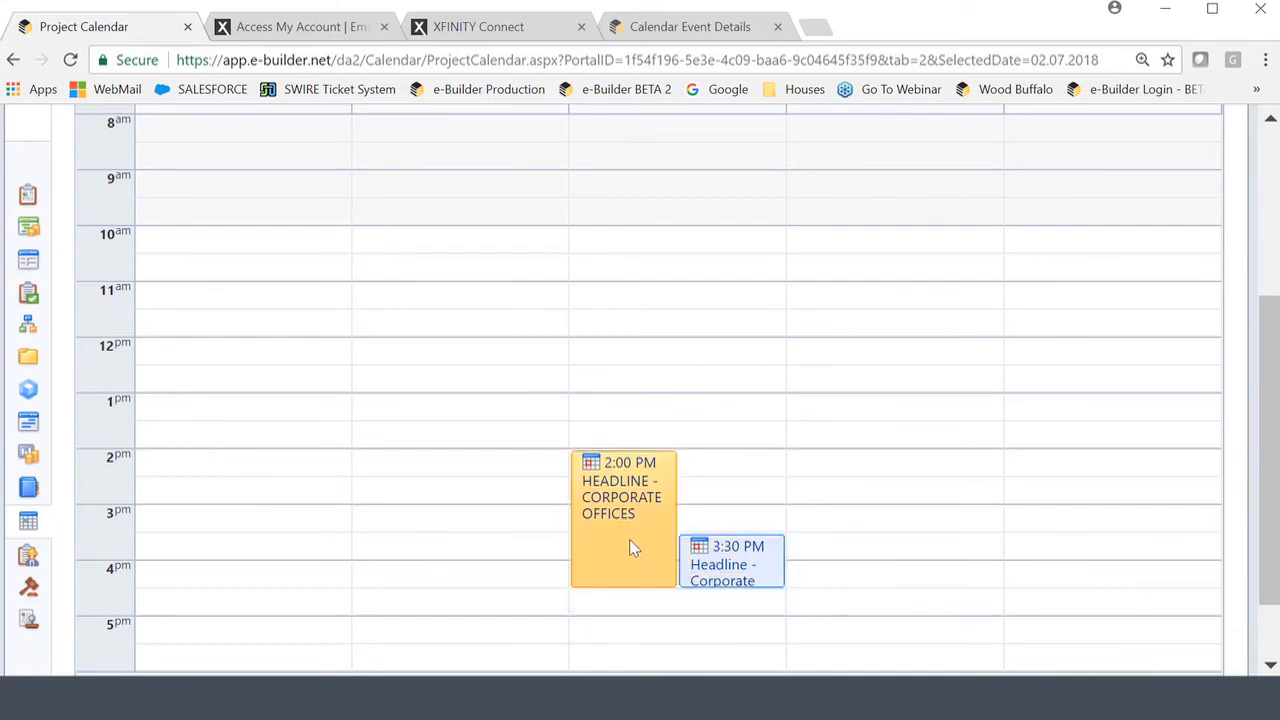
Open the 3:30 PM Headline Design Review event and scroll to its empty Meeting Items.
{"action": "left_click", "coordinate": [706, 582]}
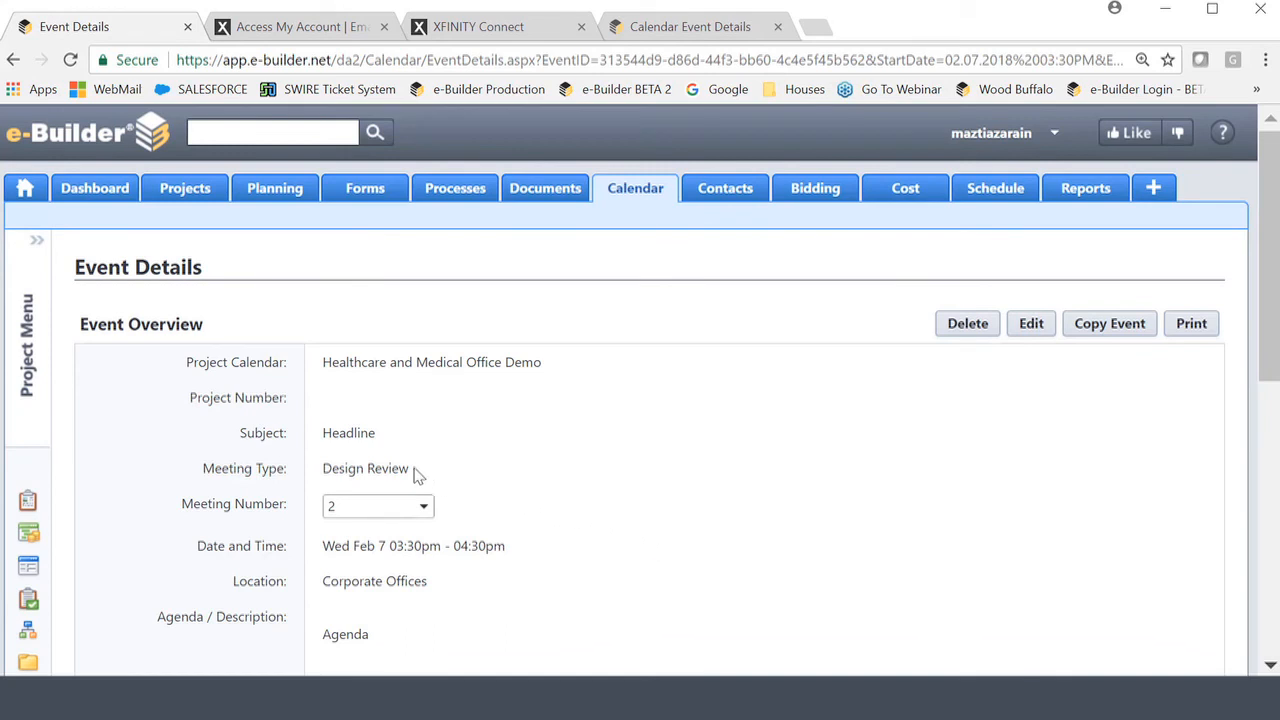
{"action": "left_click_drag", "start_coordinate": [412, 472], "coordinate": [325, 480]}
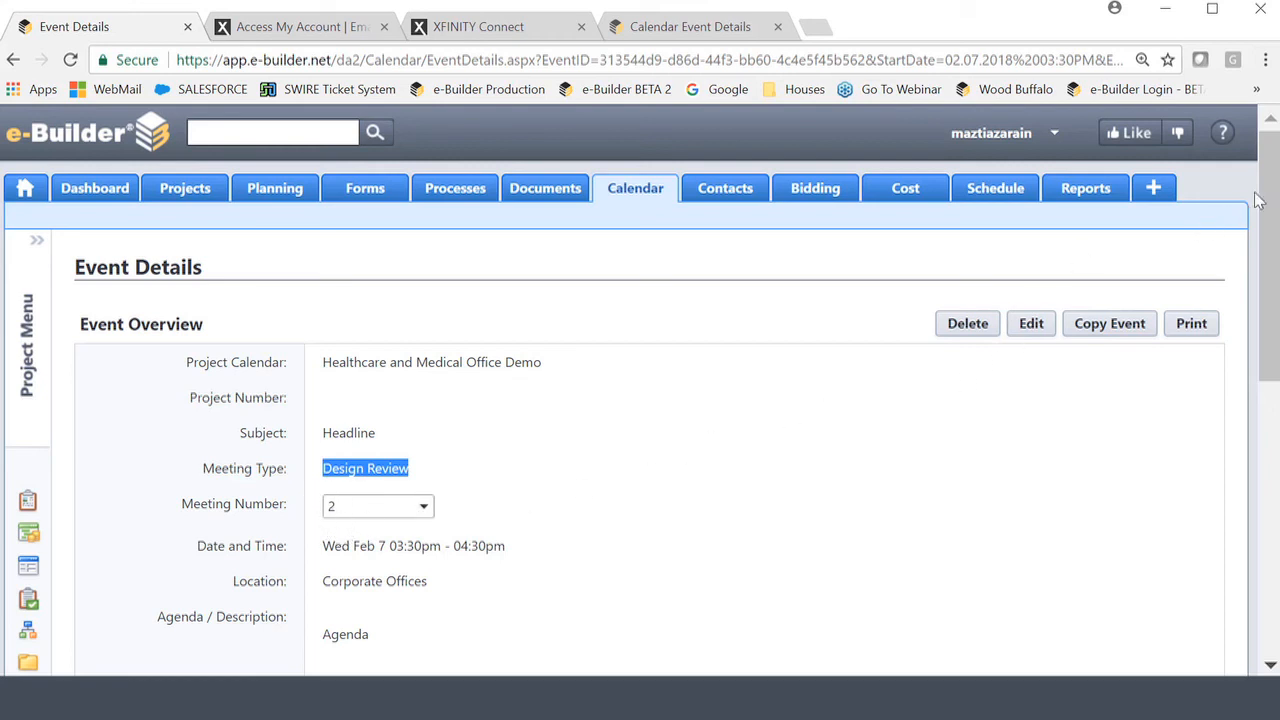
{"action": "left_click_drag", "start_coordinate": [1272, 197], "coordinate": [1275, 469]}
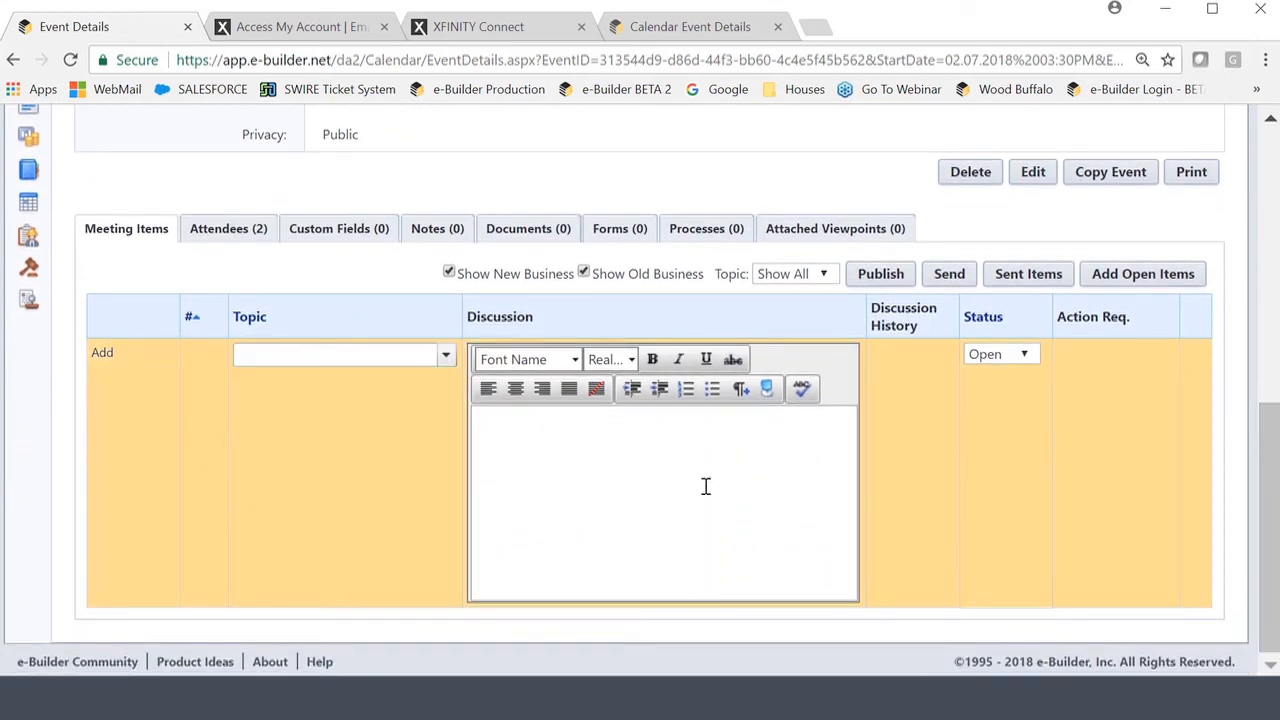
Review the attendees, then list open Design Review items 1.1 SD, 1.2 DD and 1.3 Schedule.
{"action": "left_click", "coordinate": [224, 236]}
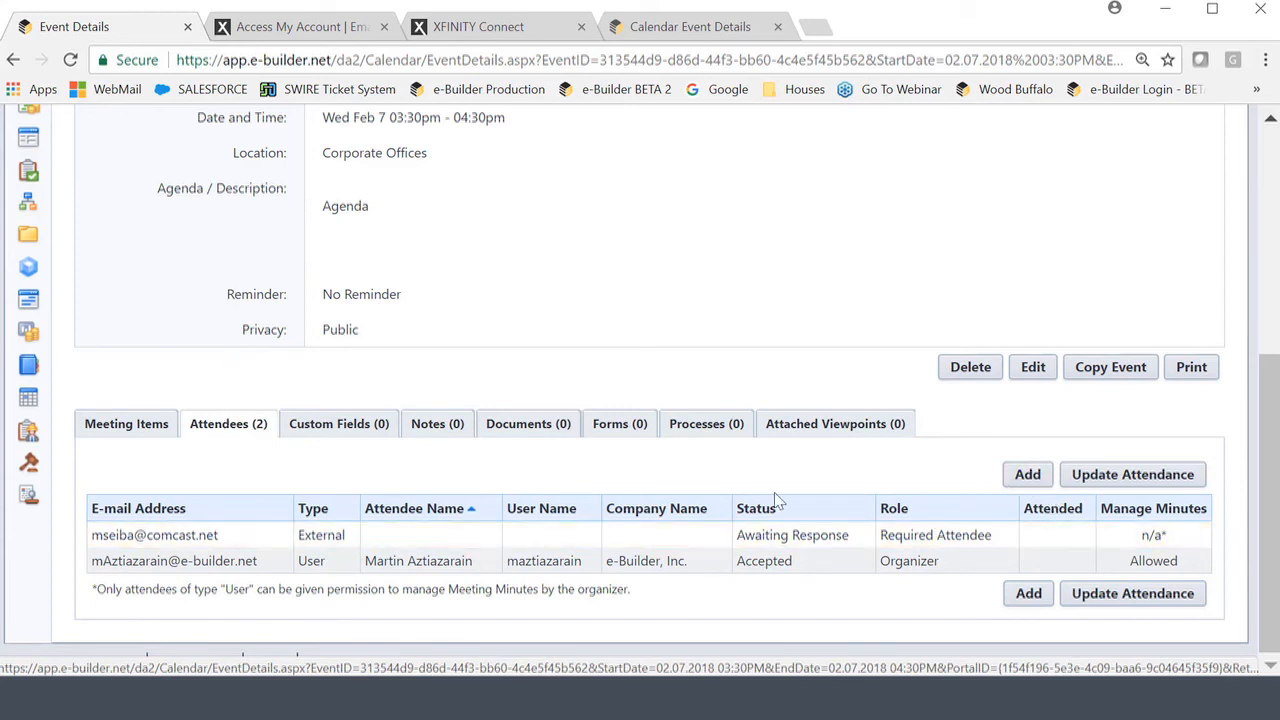
{"action": "left_click", "coordinate": [120, 430]}
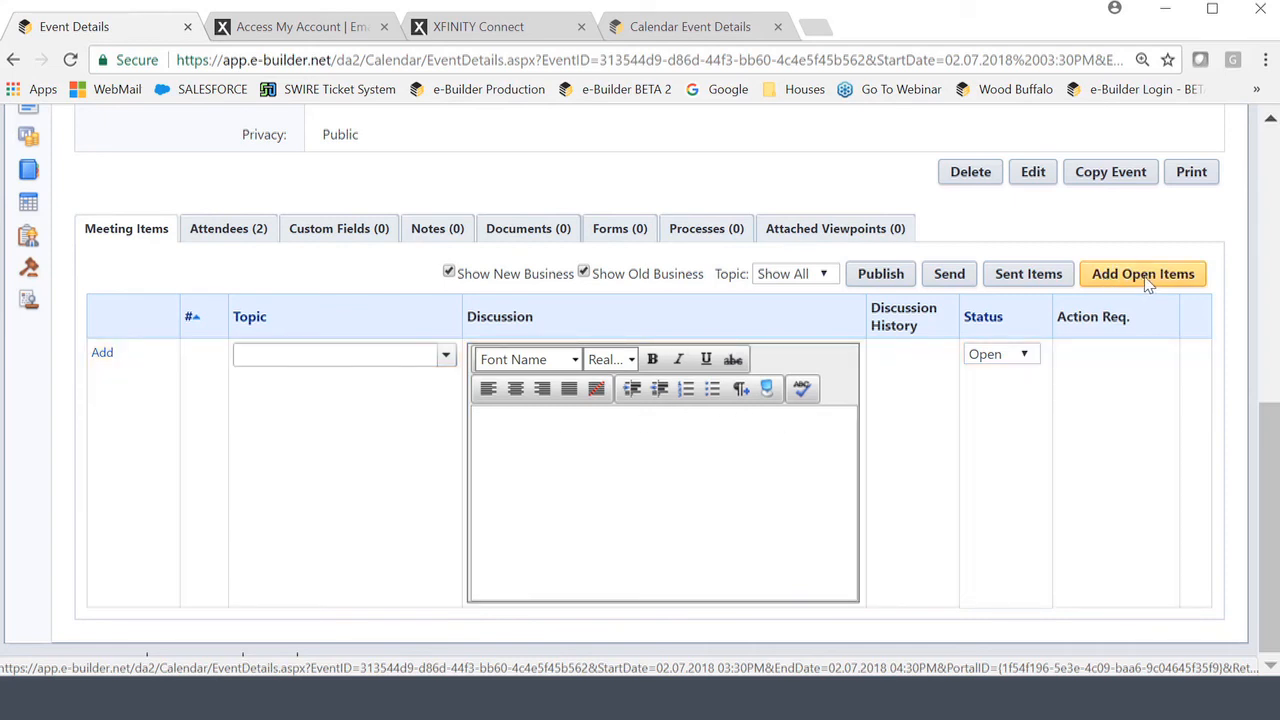
{"action": "left_click", "coordinate": [1150, 283]}
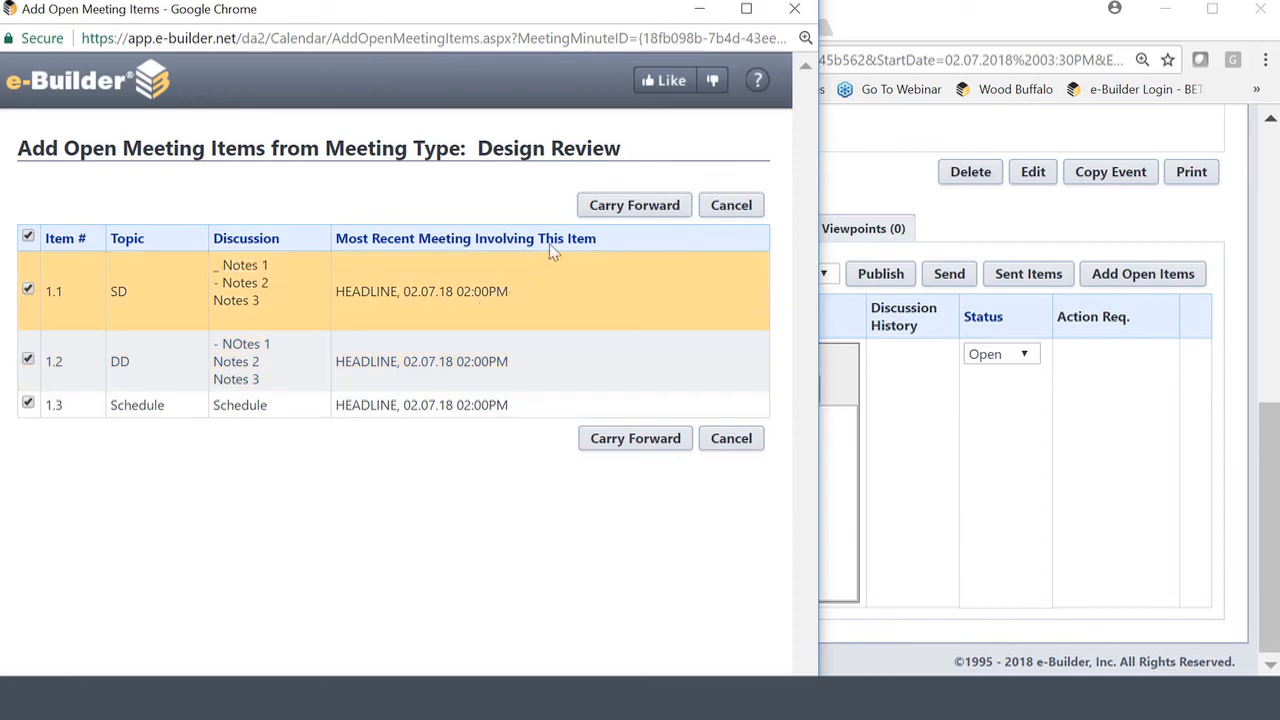
Carry forward the three checked open items SD, DD and Schedule into the meeting.
{"action": "left_click", "coordinate": [659, 209]}
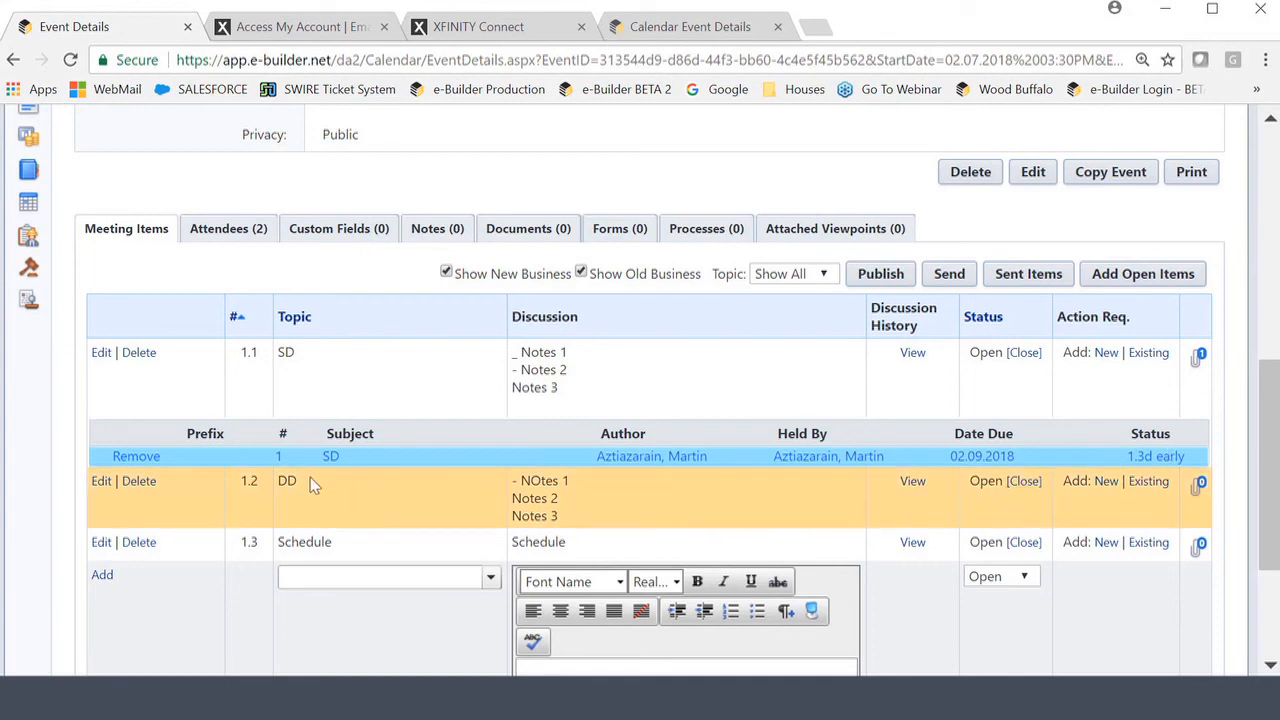
{"action": "left_click", "coordinate": [333, 462]}
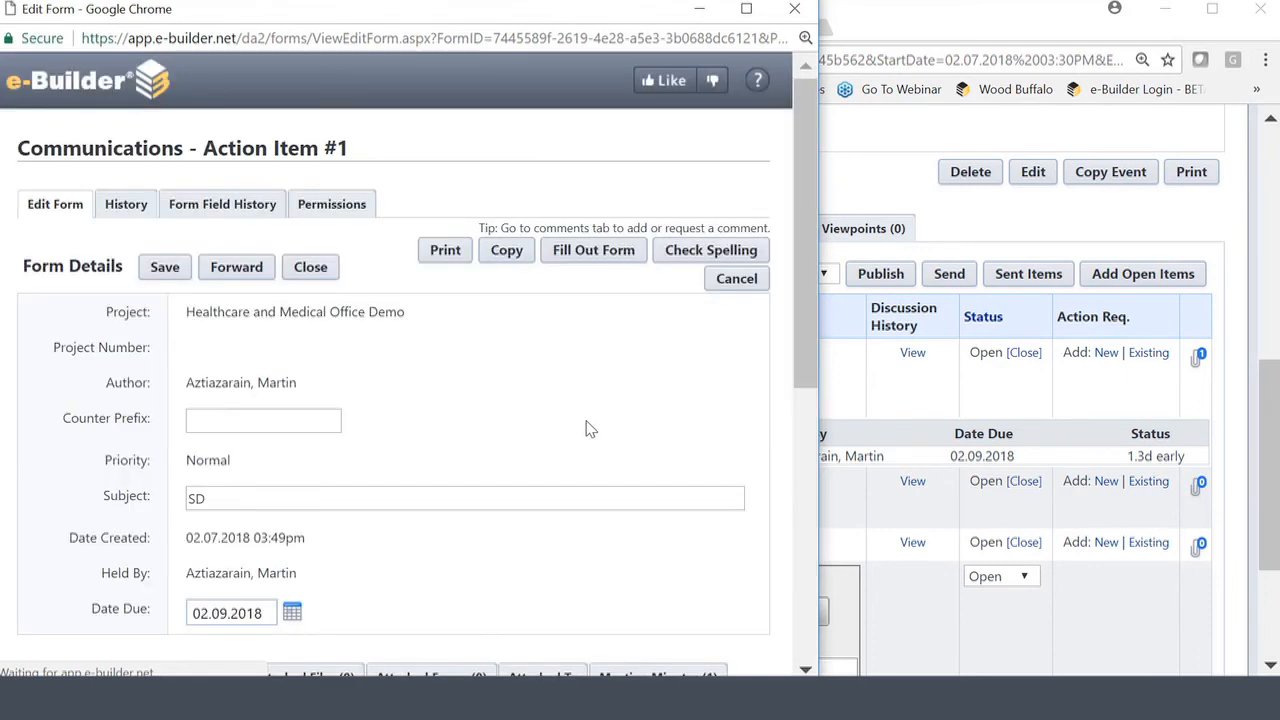
{"action": "left_click_drag", "start_coordinate": [807, 175], "coordinate": [826, 376]}
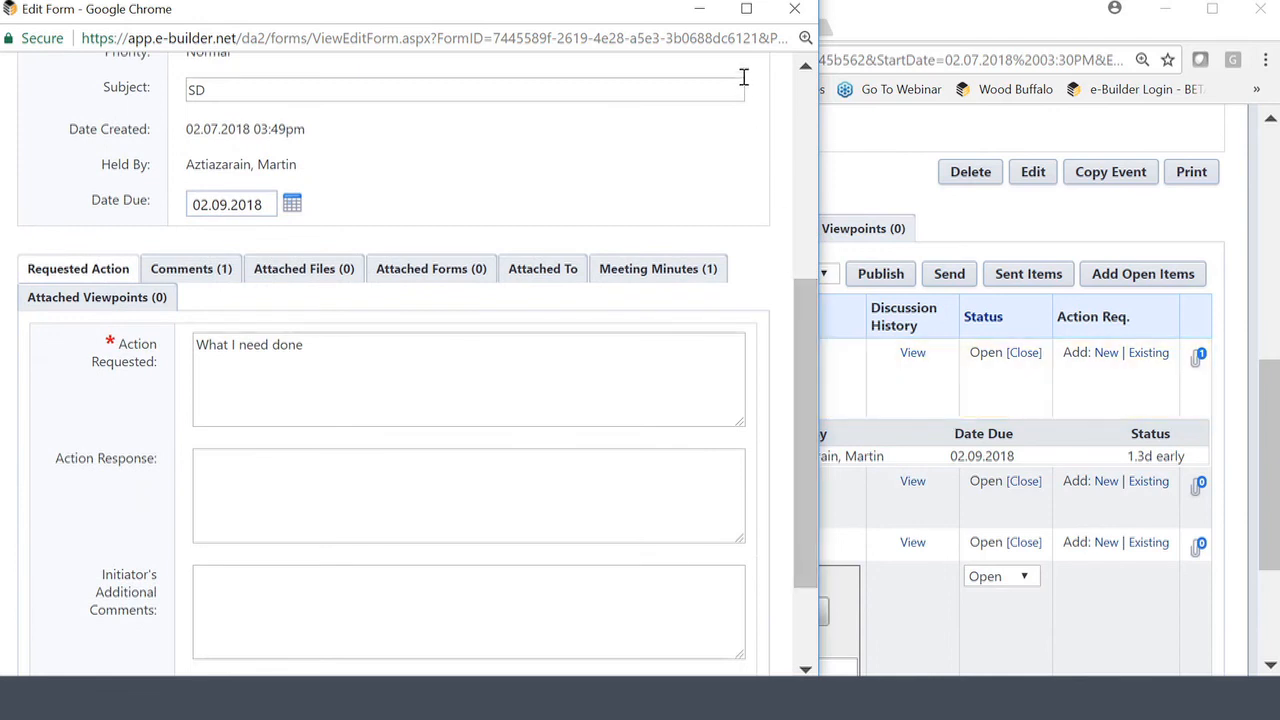
{"action": "left_click", "coordinate": [794, 9]}
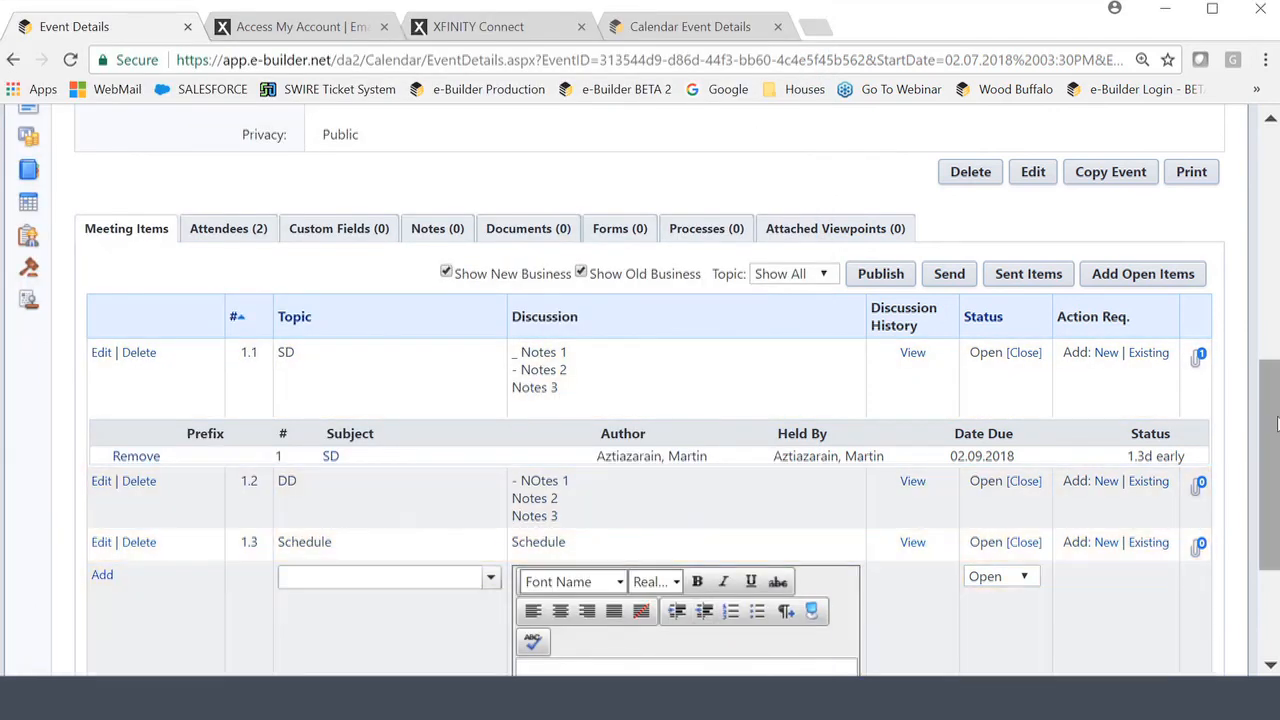
Set items 1.1 SD, 1.2 DD and 1.3 Schedule to Closed, confirming the first closure.
{"action": "scroll", "coordinate": [1276, 424], "scroll_direction": "down", "scroll_amount": 3}
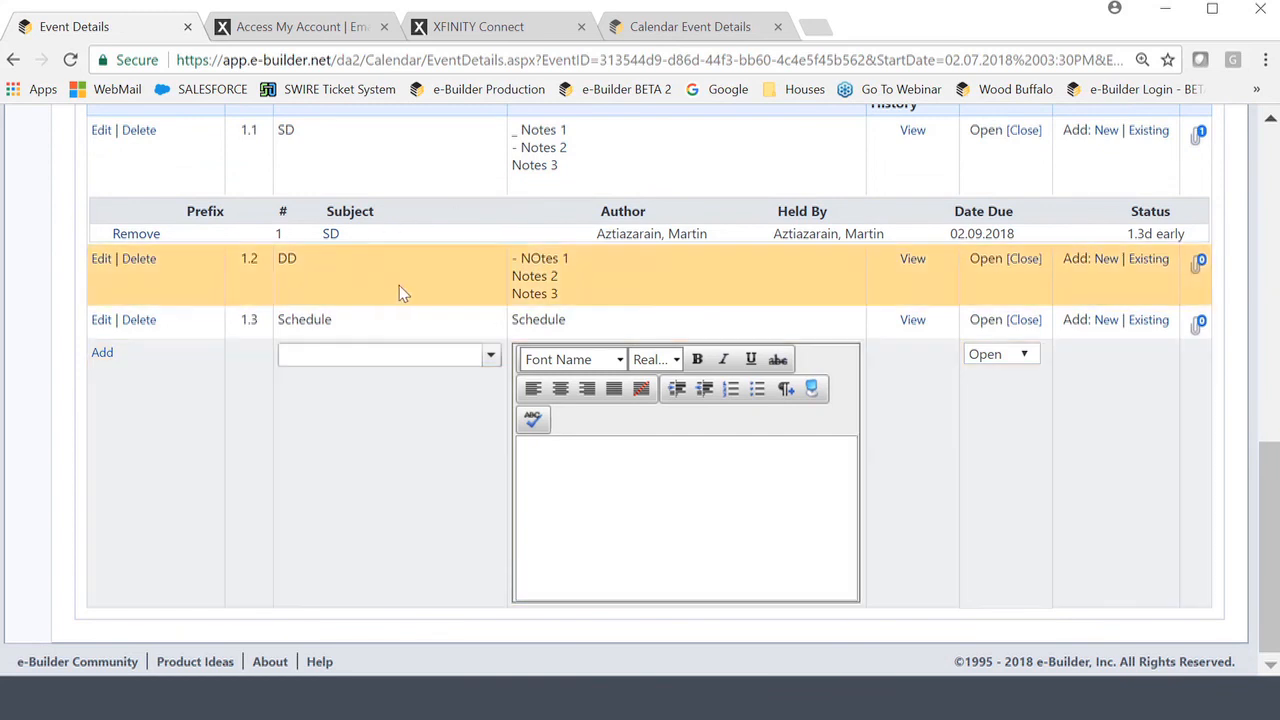
{"action": "scroll", "coordinate": [1011, 497], "scroll_direction": "up", "scroll_amount": 1}
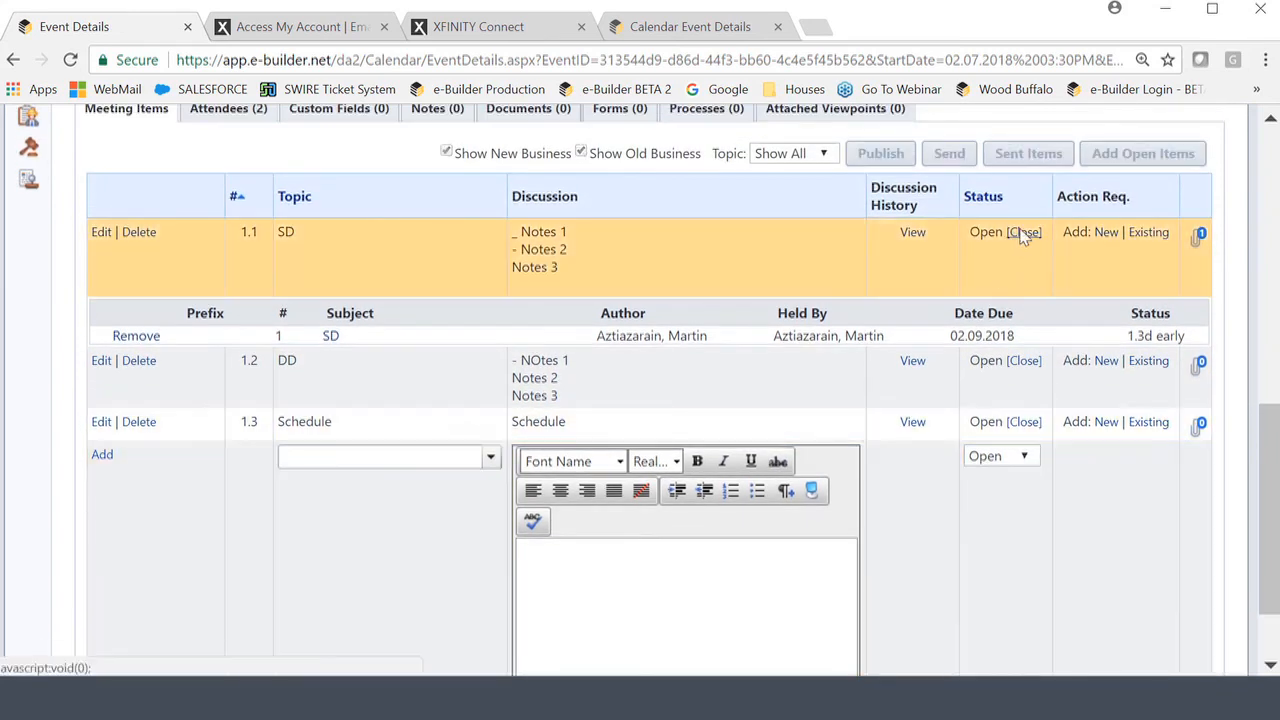
{"action": "left_click", "coordinate": [1022, 233]}
{"action": "left_click", "coordinate": [724, 169]}
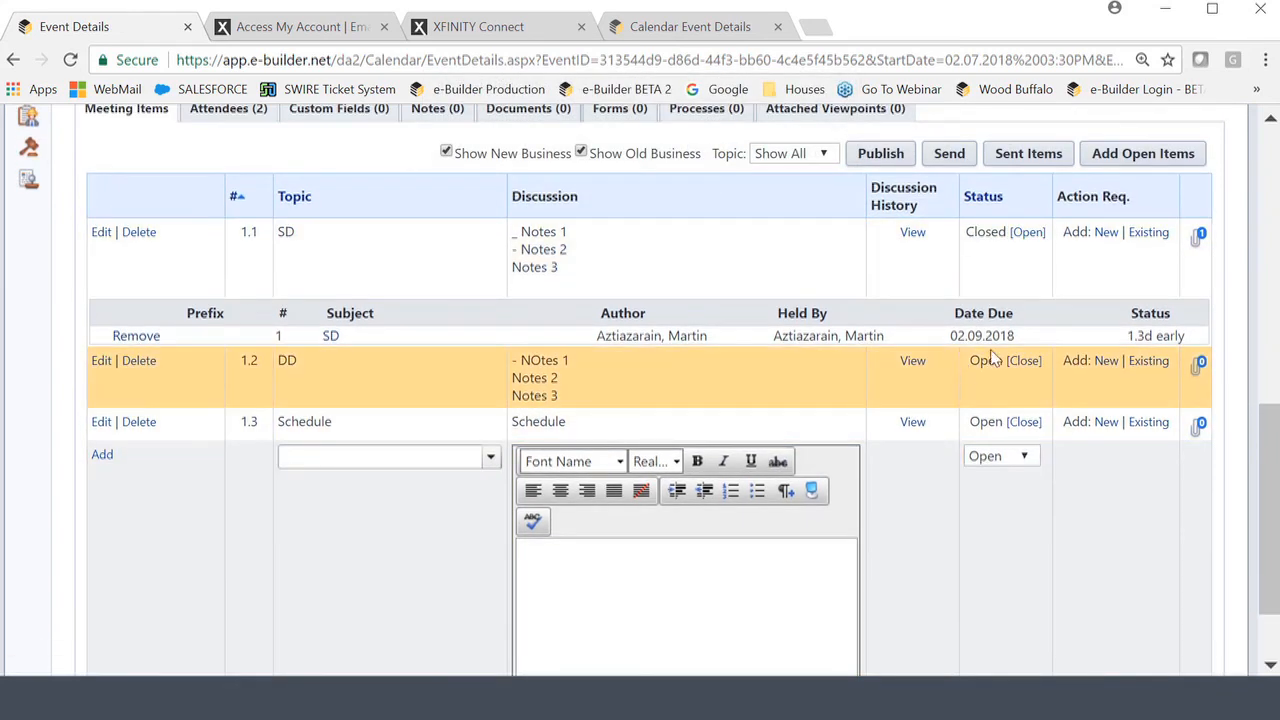
{"action": "left_click", "coordinate": [1022, 362]}
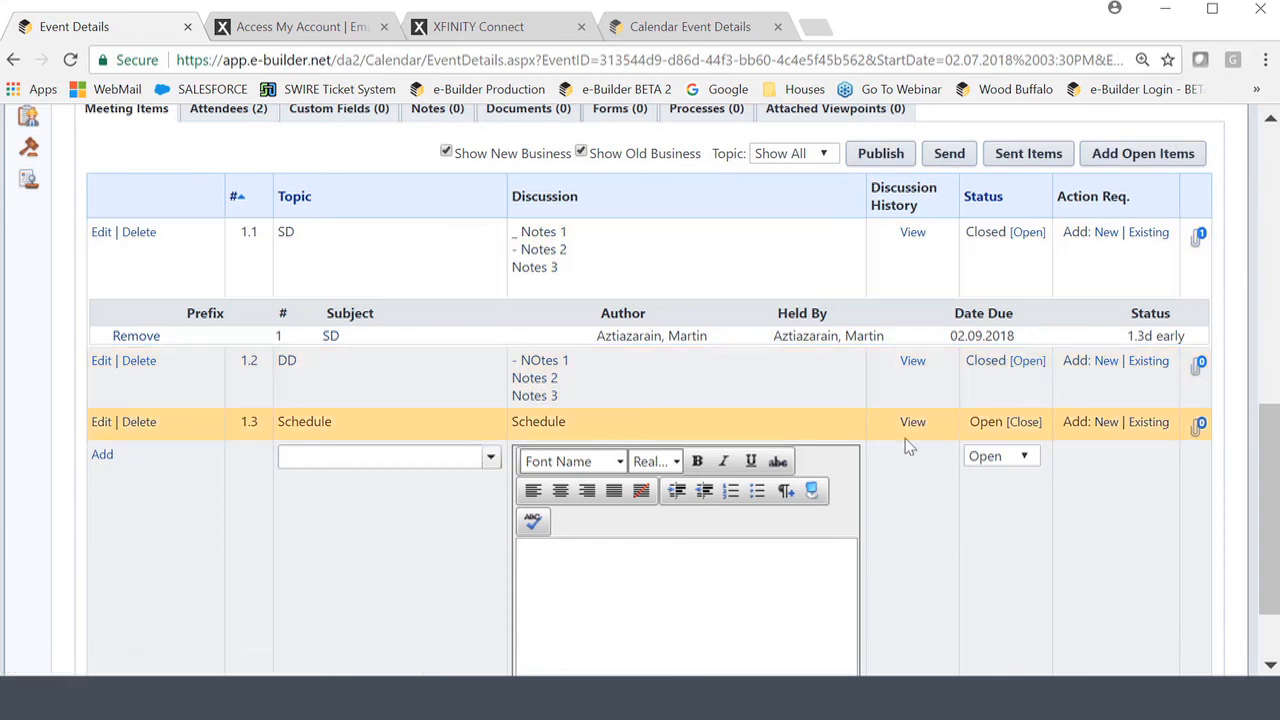
{"action": "left_click", "coordinate": [1024, 423]}
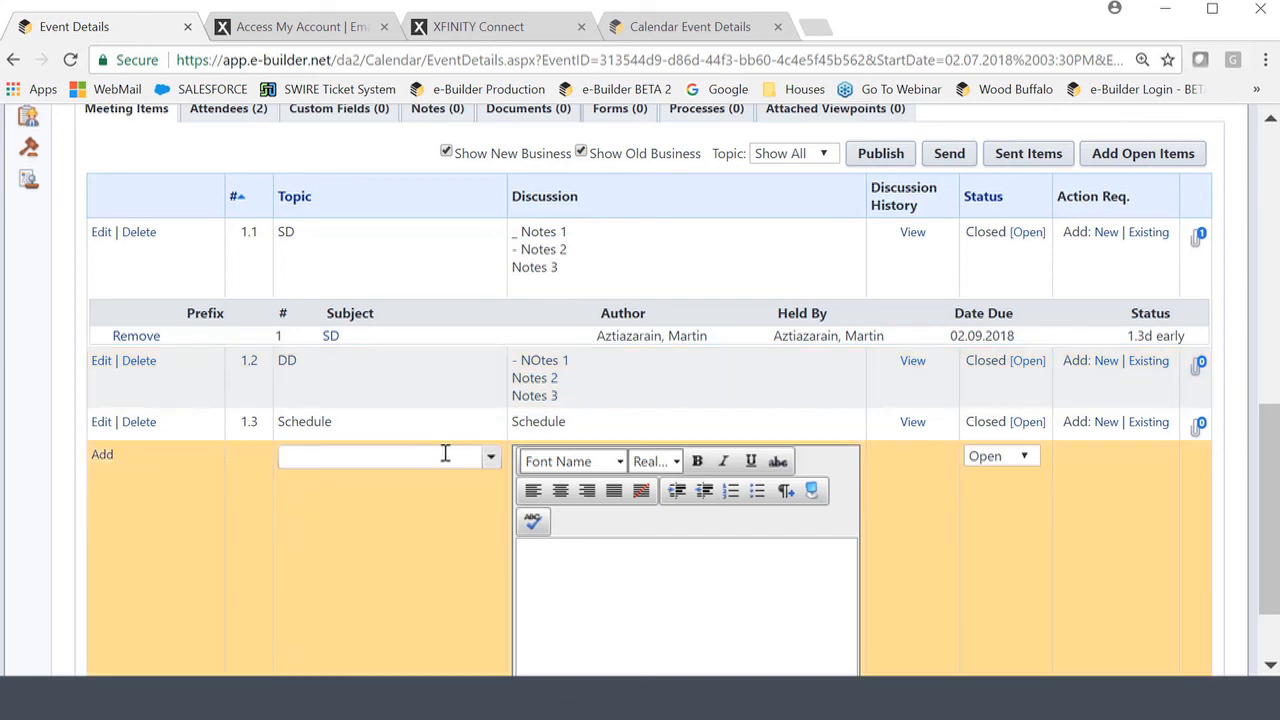
Add item 2.1 with topic Drawings/Specifications and discussion 'Specs'.
{"action": "left_click", "coordinate": [443, 457]}
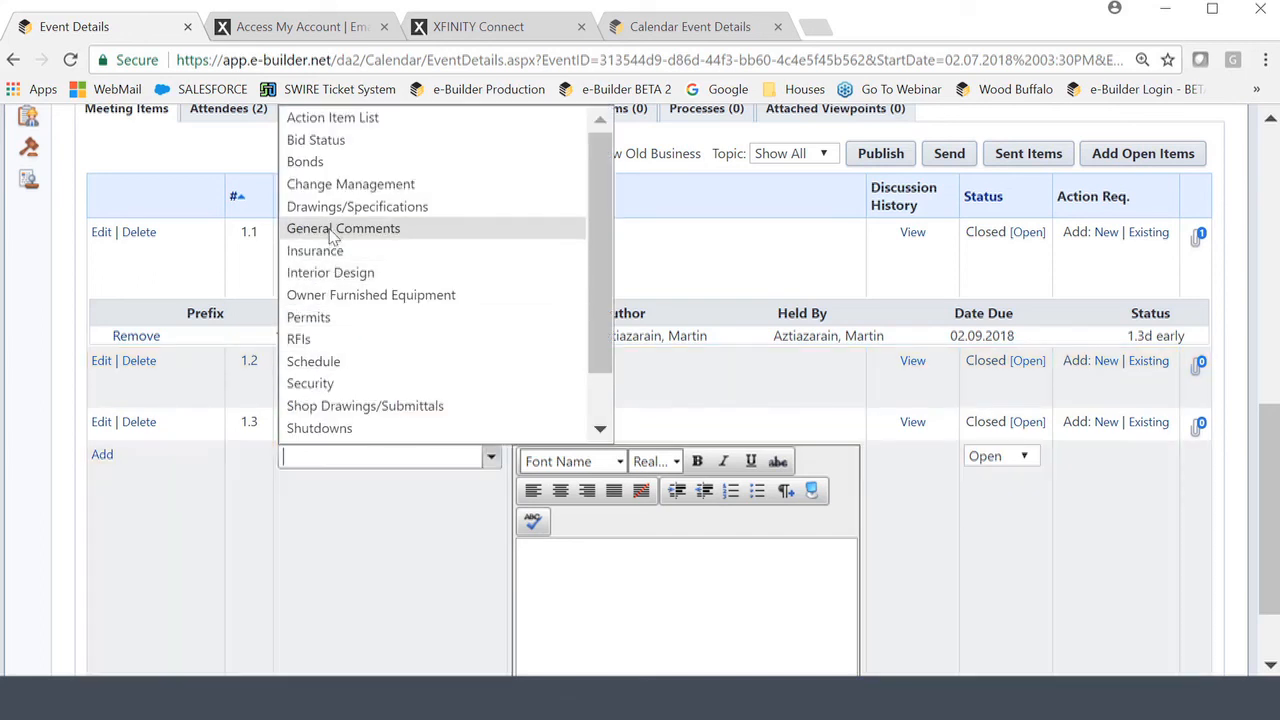
{"action": "left_click", "coordinate": [357, 206]}
{"action": "left_click", "coordinate": [575, 568]}
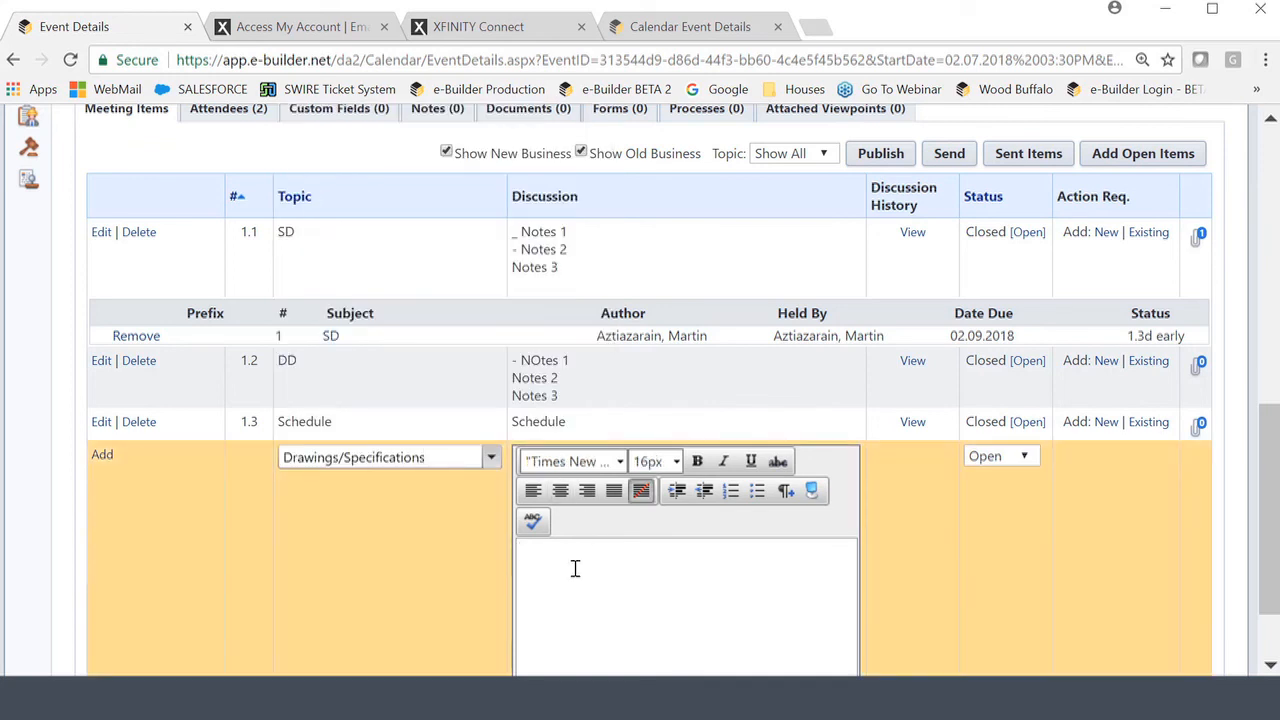
{"action": "type", "text": "Specs"}
{"action": "left_click", "coordinate": [102, 456]}
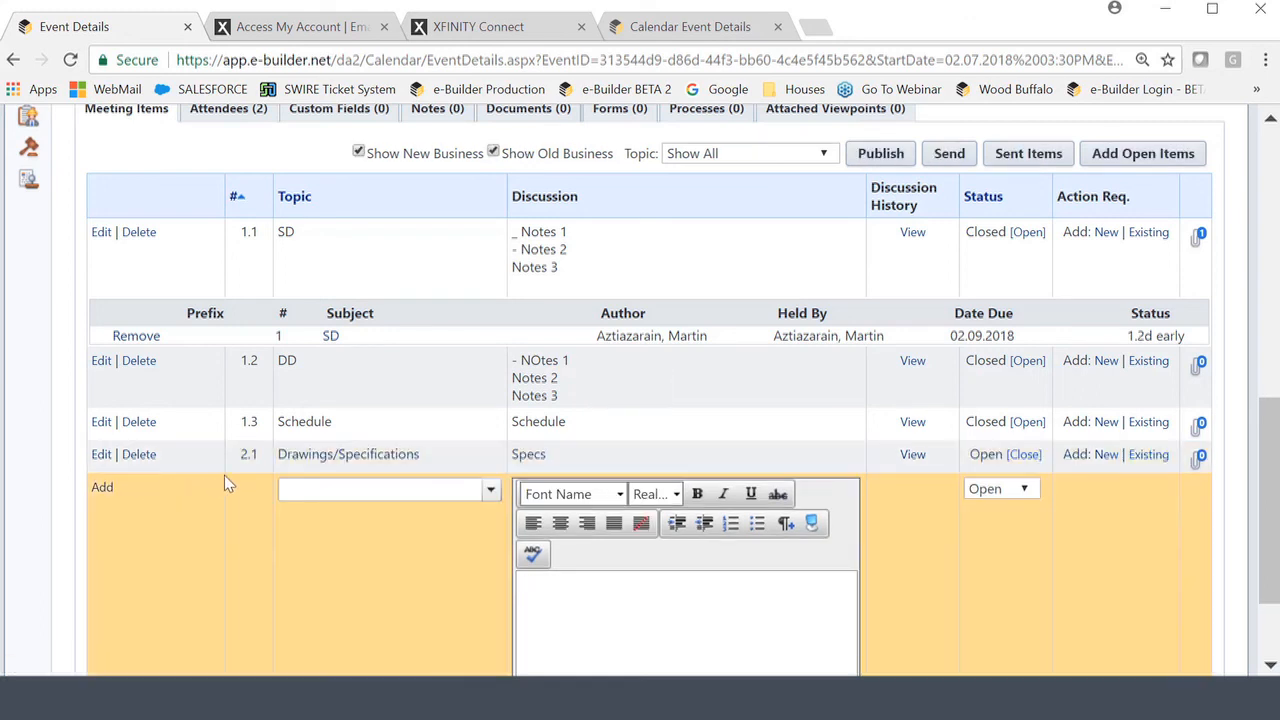
{"action": "double_click", "coordinate": [256, 456]}
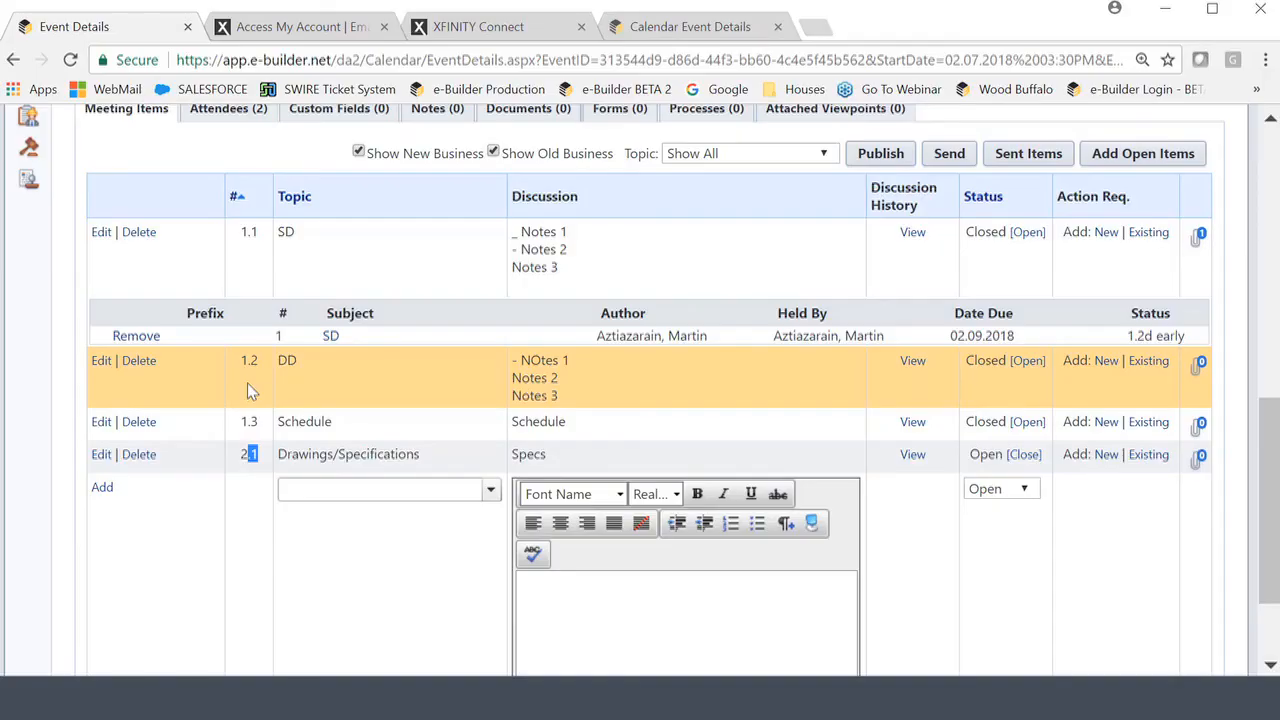
Email the minutes to all meeting attendees with the subject 'Subject'.
{"action": "left_click", "coordinate": [952, 158]}
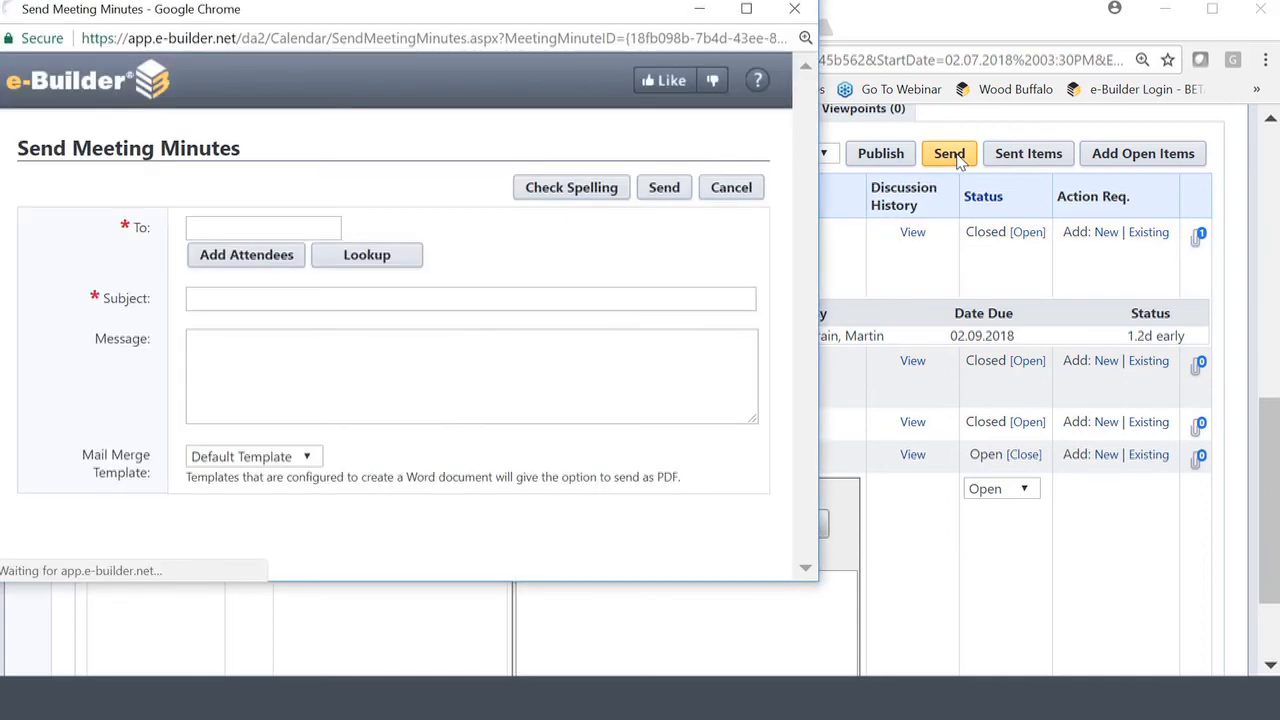
{"action": "left_click", "coordinate": [246, 277]}
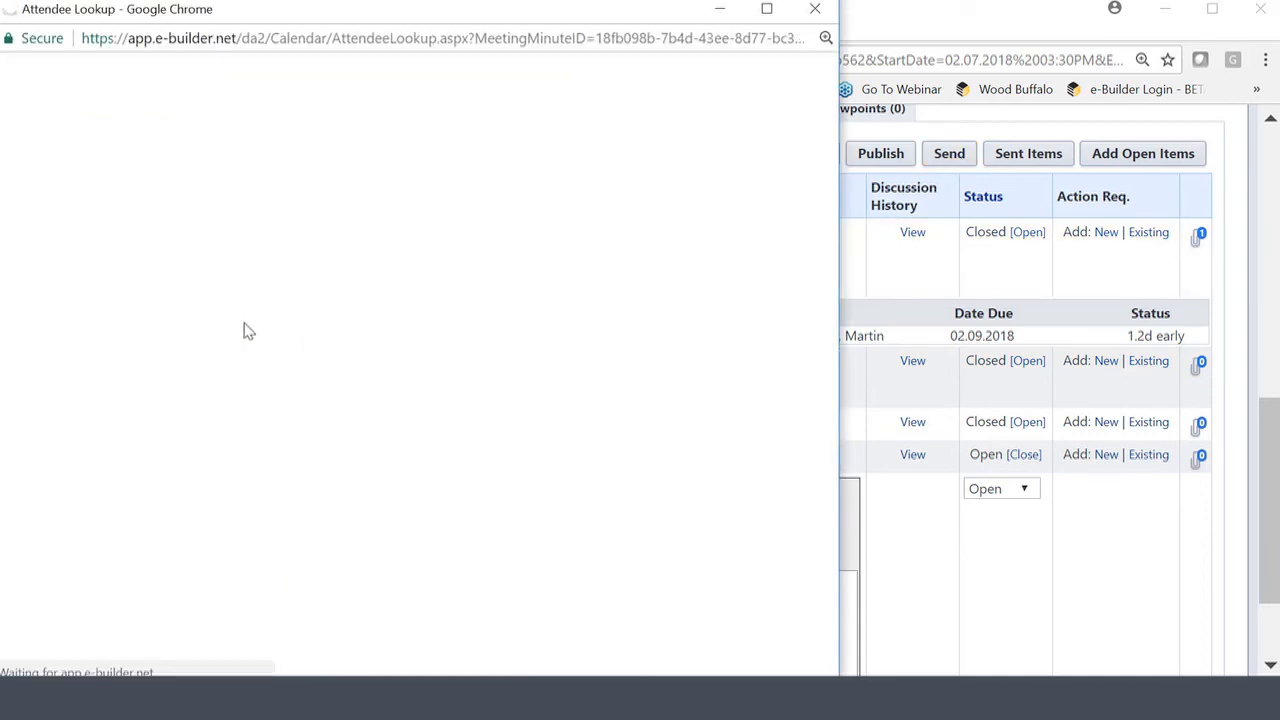
{"action": "left_click", "coordinate": [28, 218]}
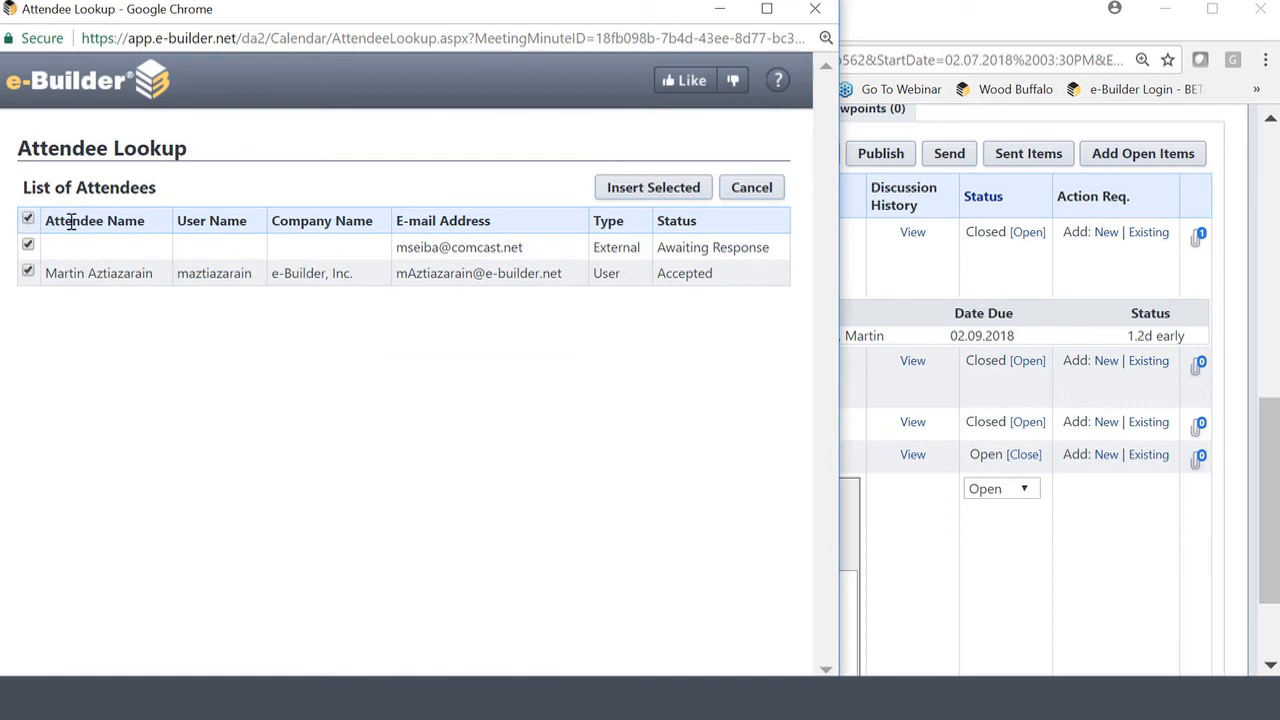
{"action": "left_click", "coordinate": [640, 187]}
{"action": "type", "text": "Subject"}
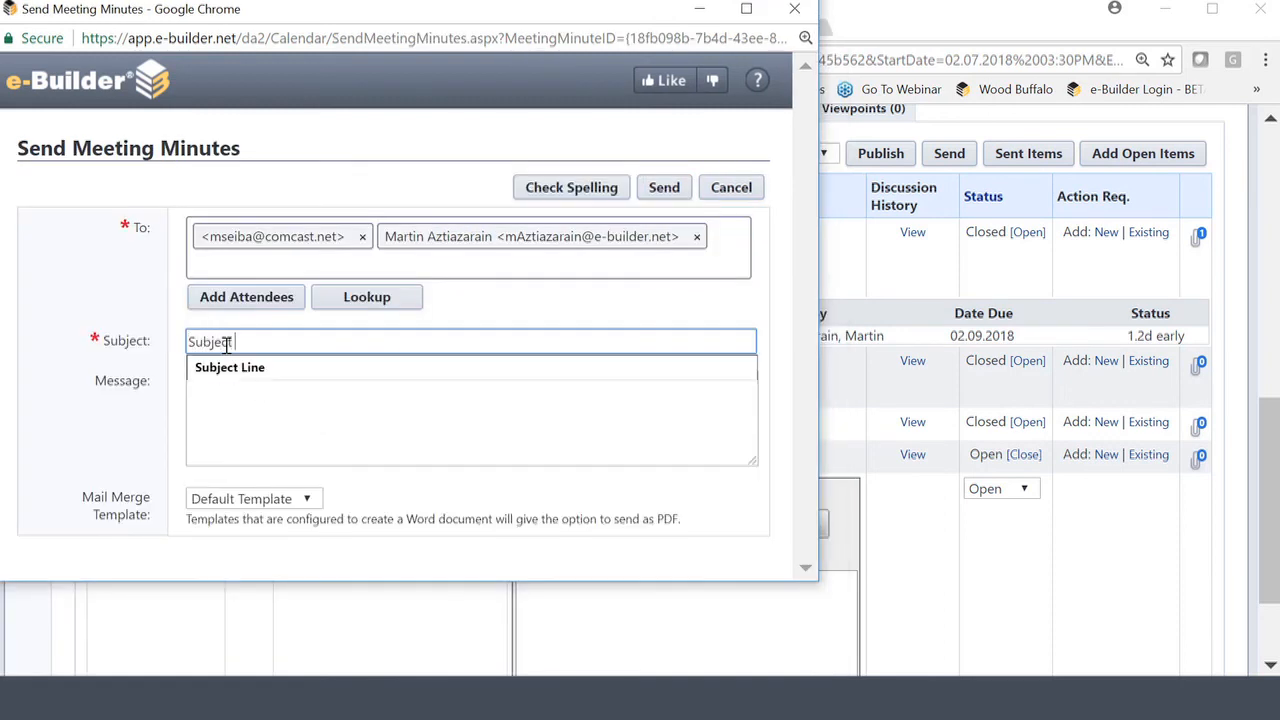
{"action": "key", "text": "BackSpace"}
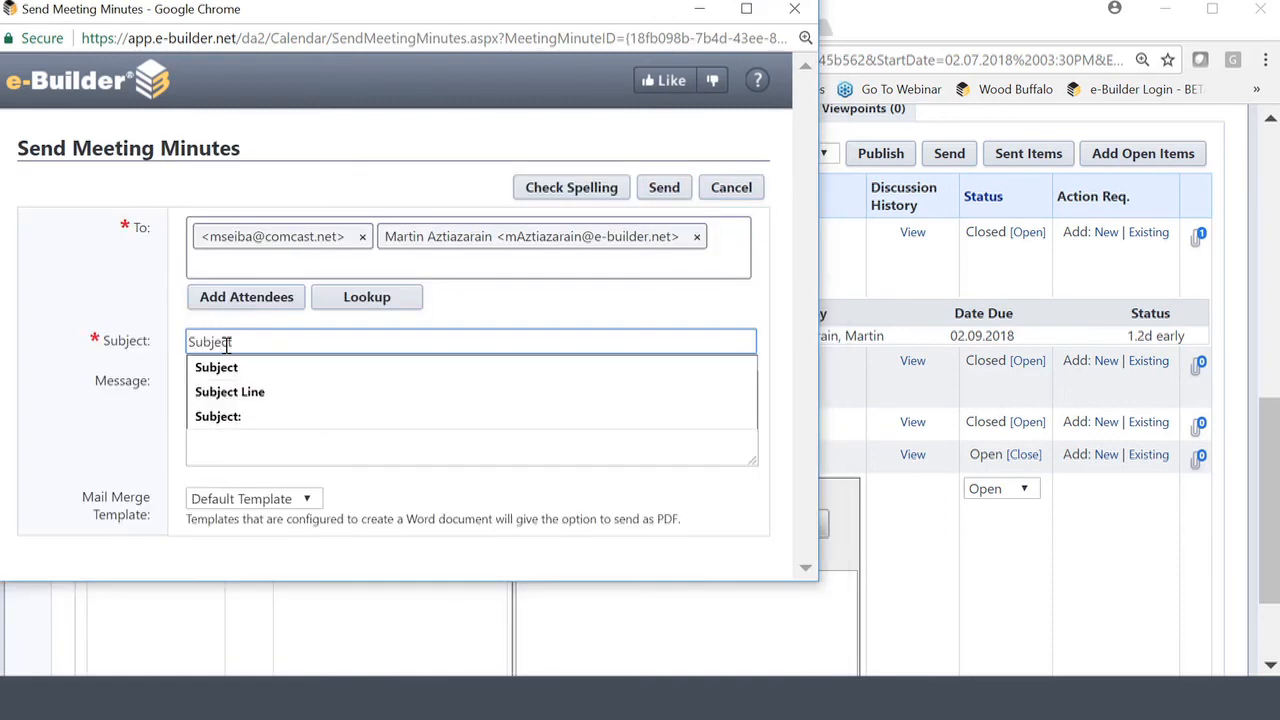
{"action": "left_click", "coordinate": [655, 189]}
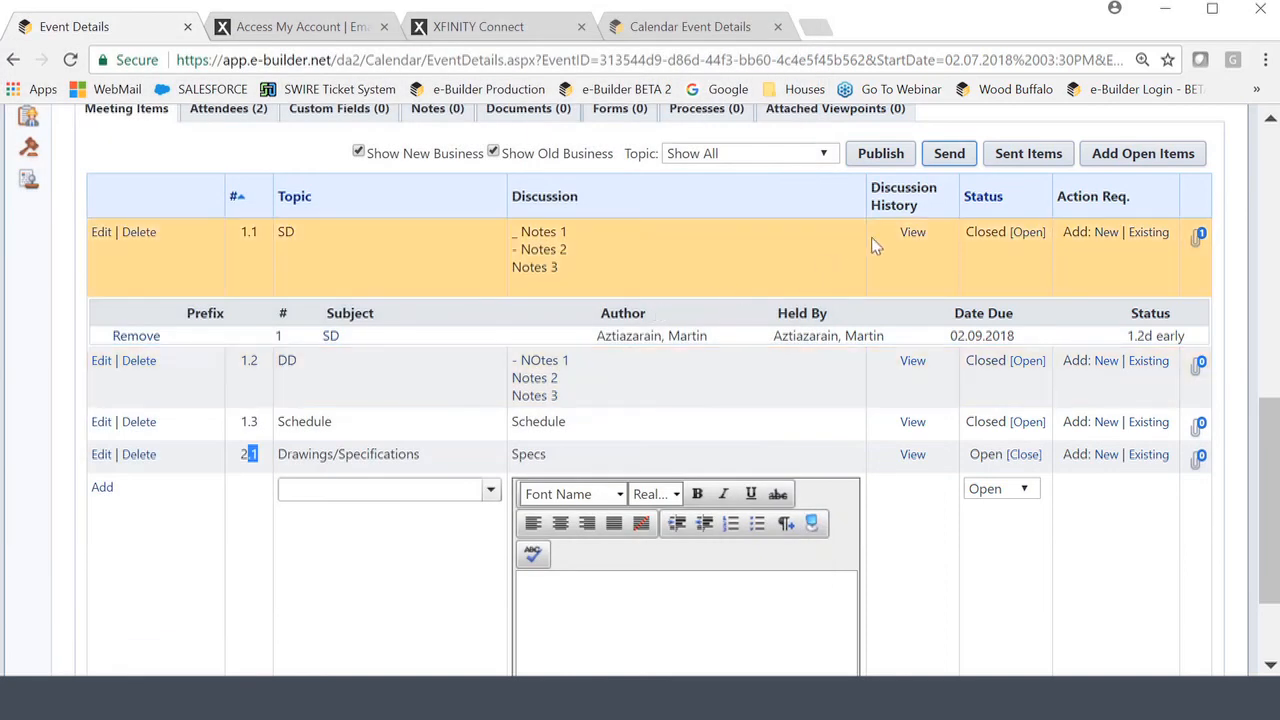
Publish the Headline meeting minutes and confirm with OK.
{"action": "left_click", "coordinate": [879, 155]}
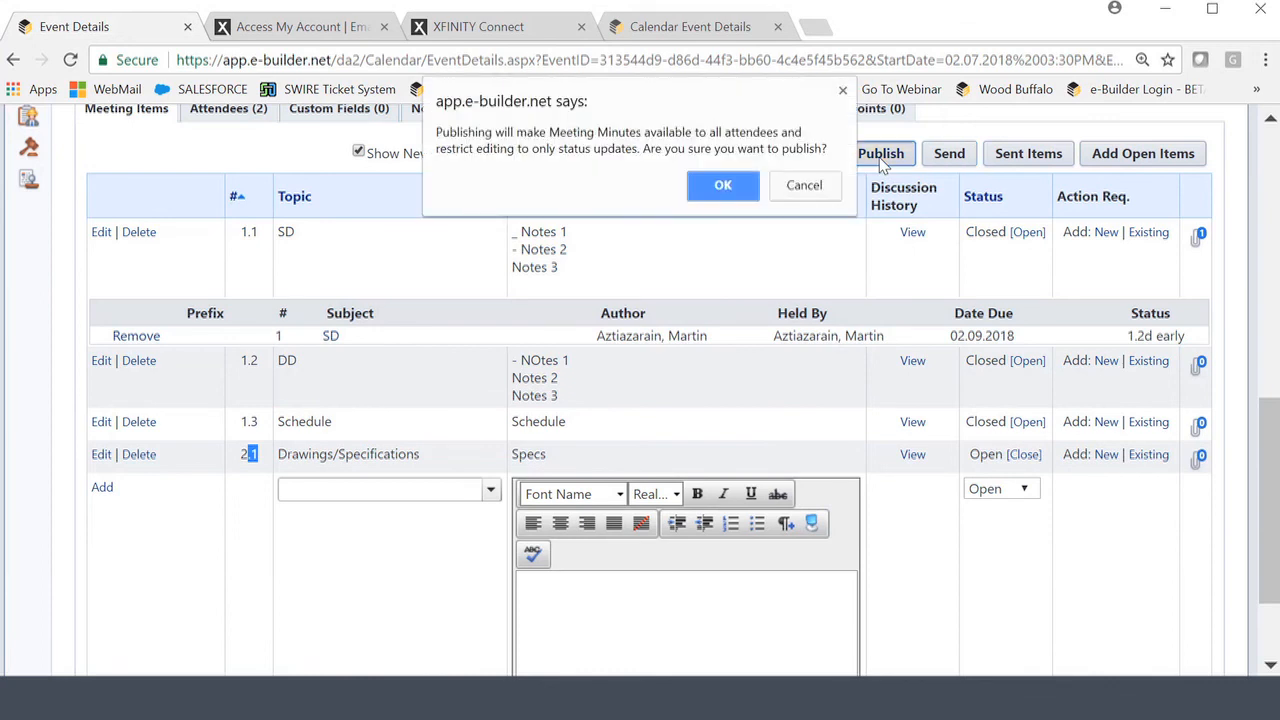
{"action": "left_click", "coordinate": [724, 187]}
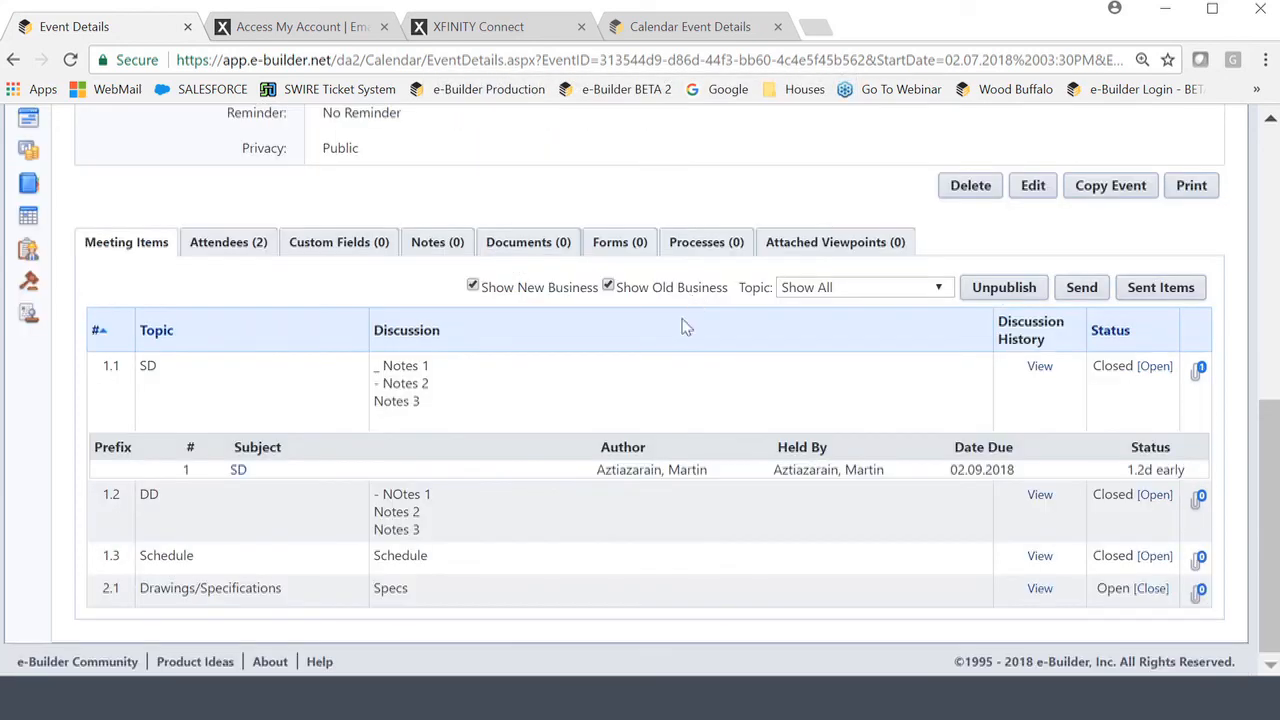